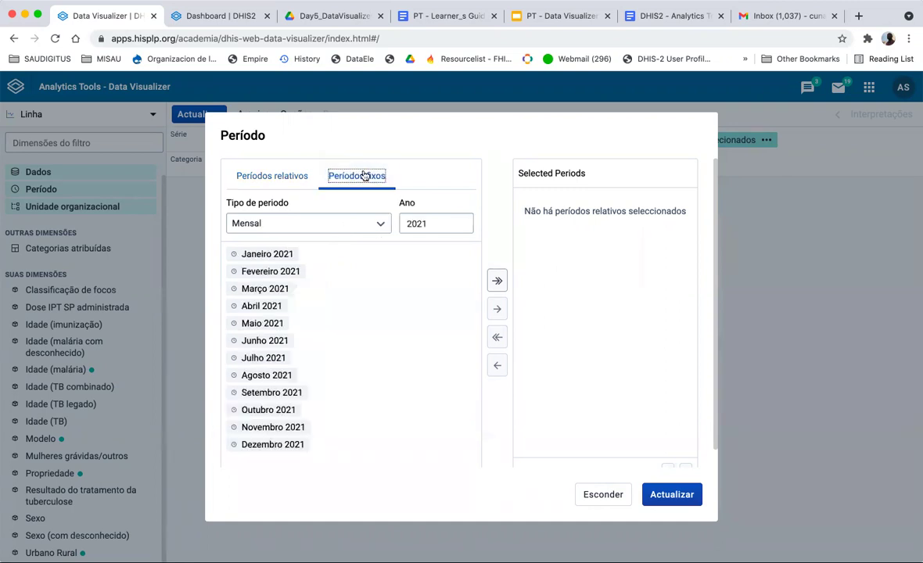
{"action": "left_click", "coordinate": [287, 224]}
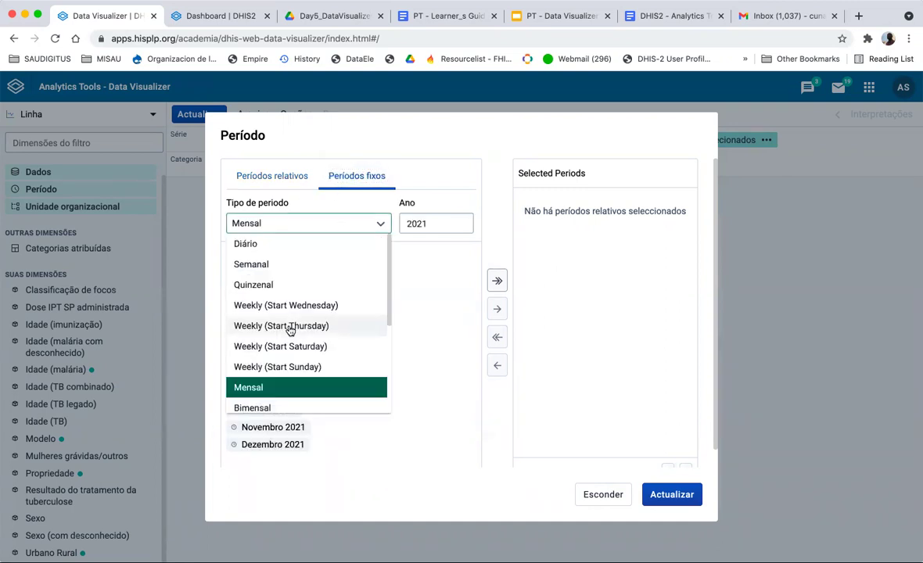
{"action": "scroll", "coordinate": [290, 328], "scroll_direction": "down", "scroll_amount": 3}
{"action": "left_click", "coordinate": [258, 322]}
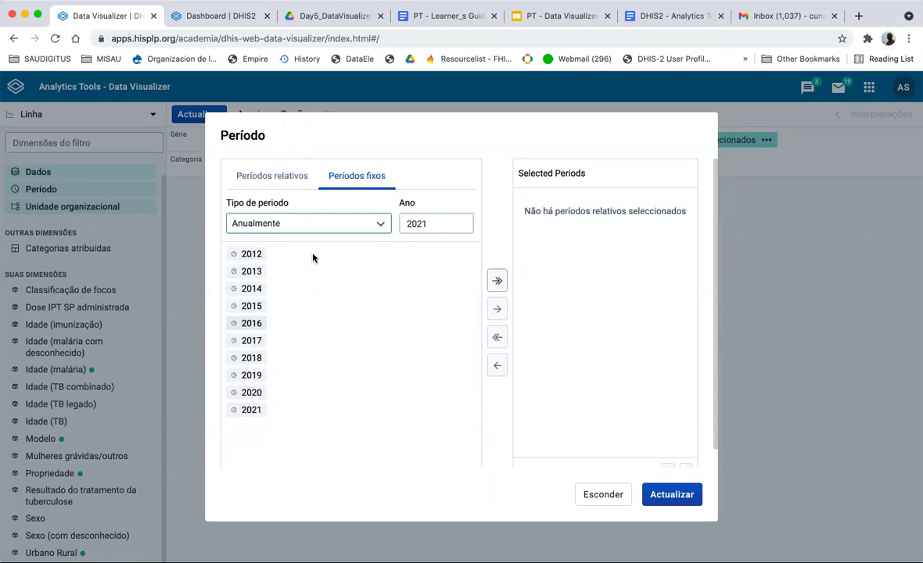
{"action": "left_click", "coordinate": [271, 228]}
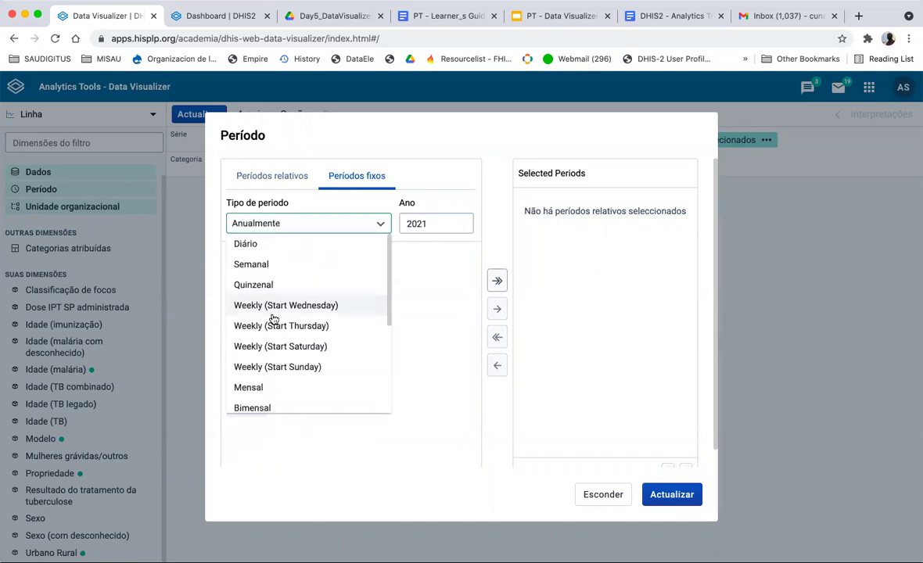
{"action": "key", "text": "Return"}
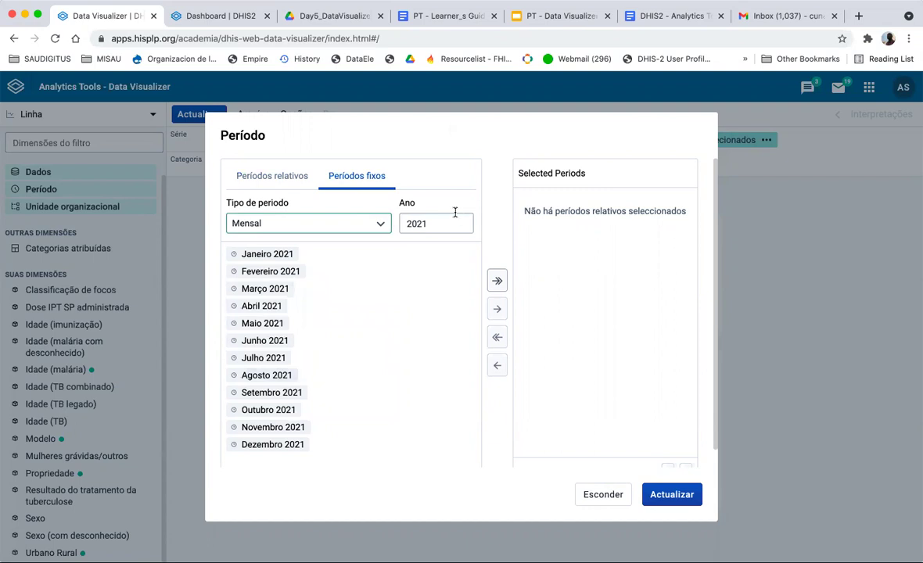
- Set the fixed-period year to 2019 and add all twelve of its months to the selected periods
{"action": "left_click", "coordinate": [459, 224]}
{"action": "left_click", "coordinate": [460, 228]}
{"action": "left_click", "coordinate": [460, 228]}
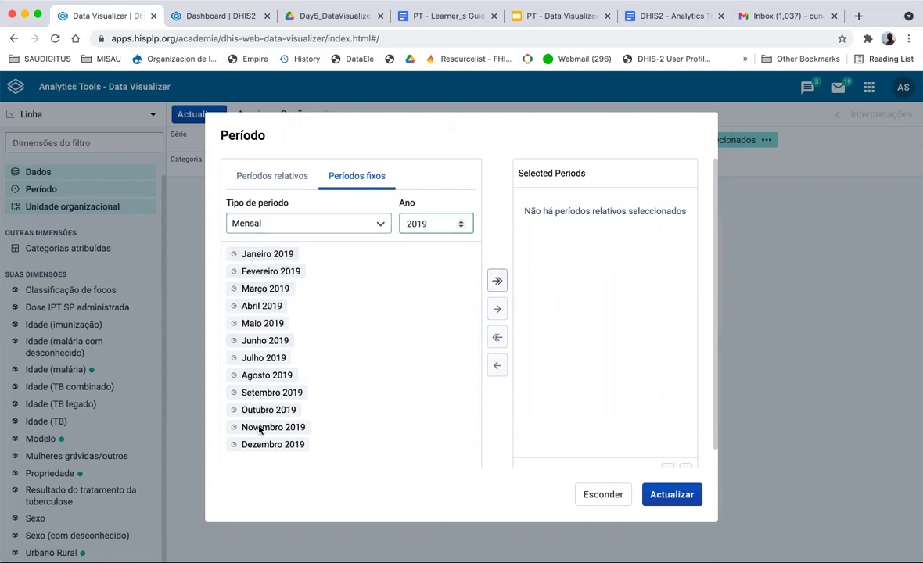
{"action": "left_click", "coordinate": [259, 466]}
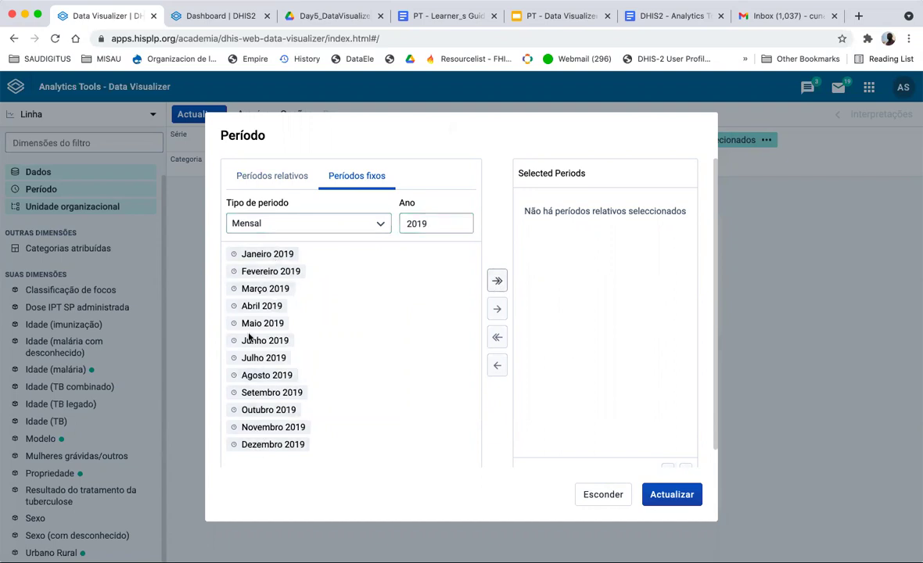
{"action": "left_click", "coordinate": [499, 282]}
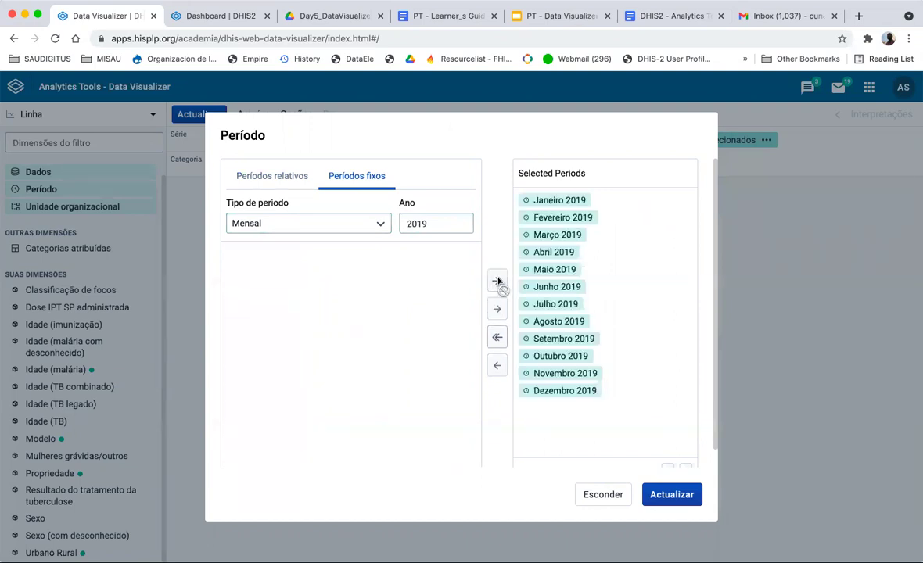
{"action": "left_click", "coordinate": [594, 501]}
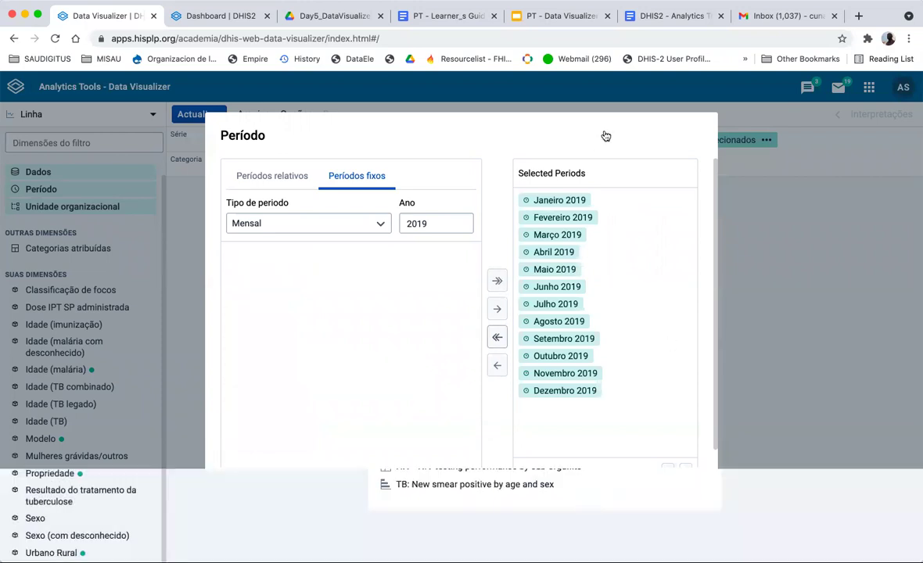
- Check the organisation unit selection, keeping Trainingland, and generate the line chart from the chosen data and periods
{"action": "left_click", "coordinate": [620, 139]}
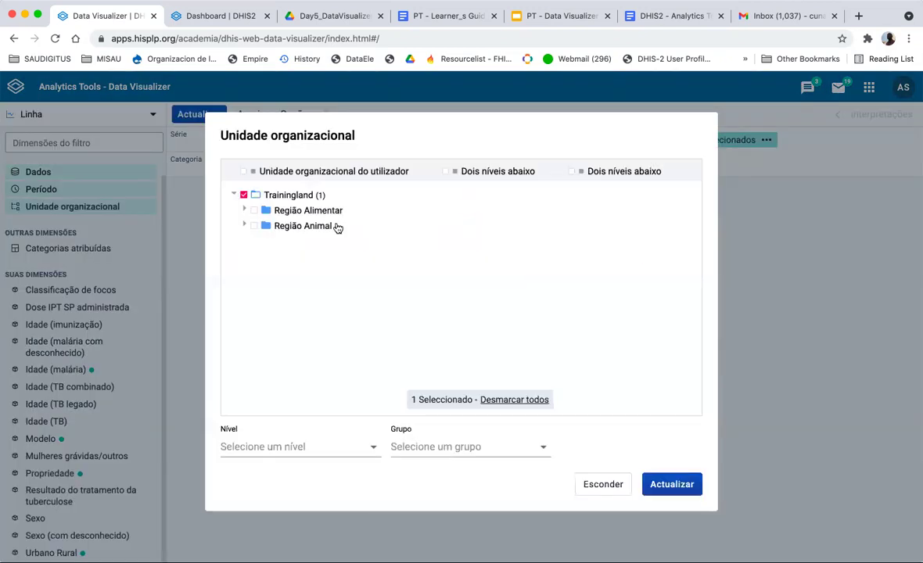
{"action": "left_click", "coordinate": [286, 450]}
{"action": "left_click", "coordinate": [275, 445]}
{"action": "left_click", "coordinate": [261, 454]}
{"action": "left_click", "coordinate": [280, 369]}
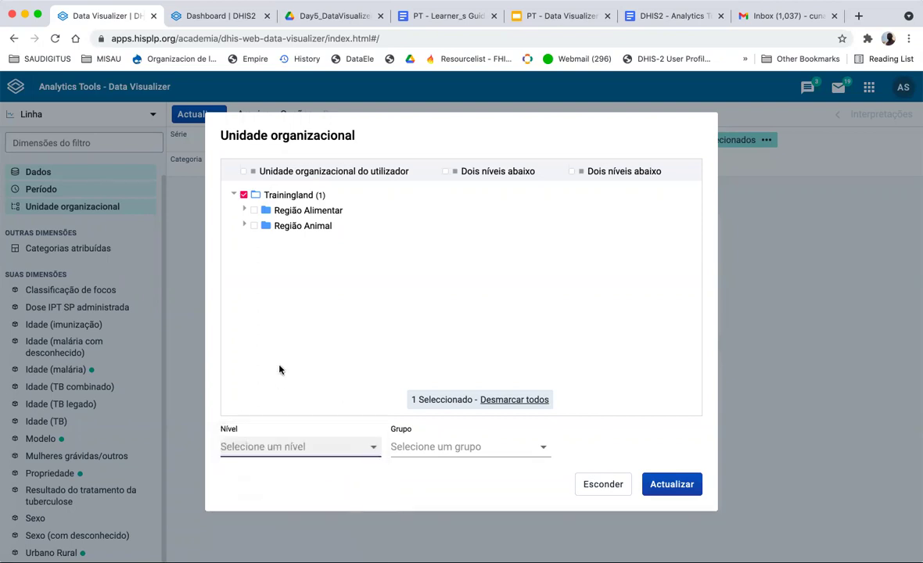
{"action": "left_click", "coordinate": [235, 196]}
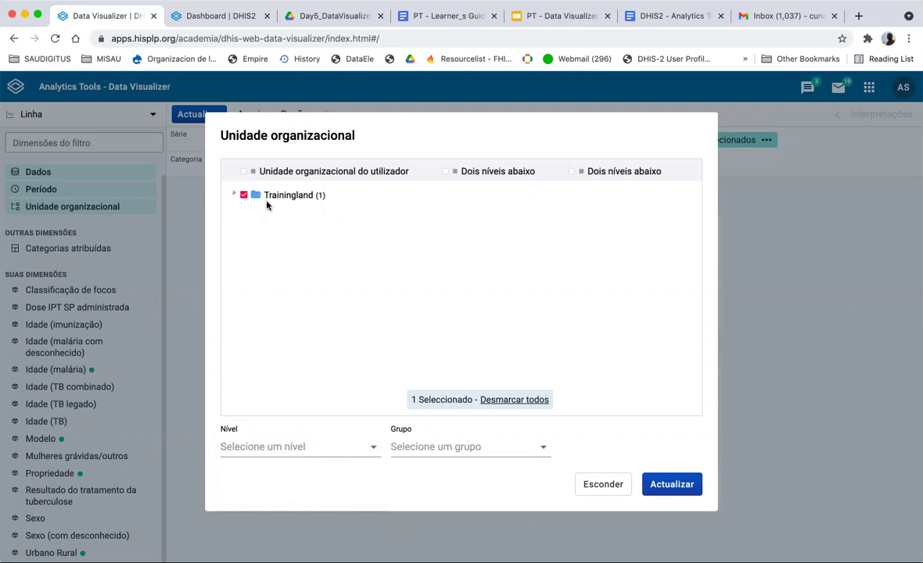
{"action": "left_click", "coordinate": [234, 196]}
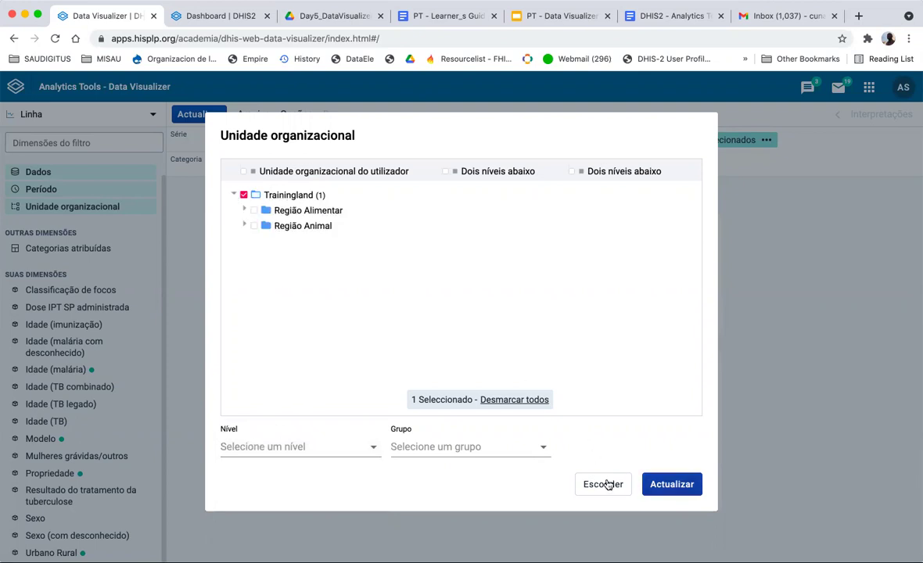
{"action": "left_click", "coordinate": [207, 100]}
{"action": "left_click", "coordinate": [197, 115]}
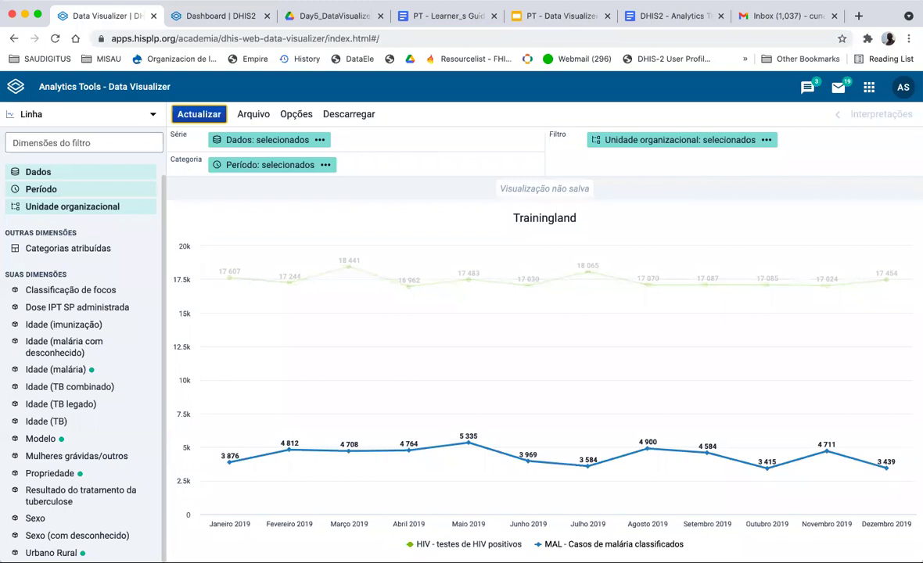
- Isolate the HIV series in the line chart, and after it the malaria series, to view each one alone
{"action": "left_click", "coordinate": [614, 543]}
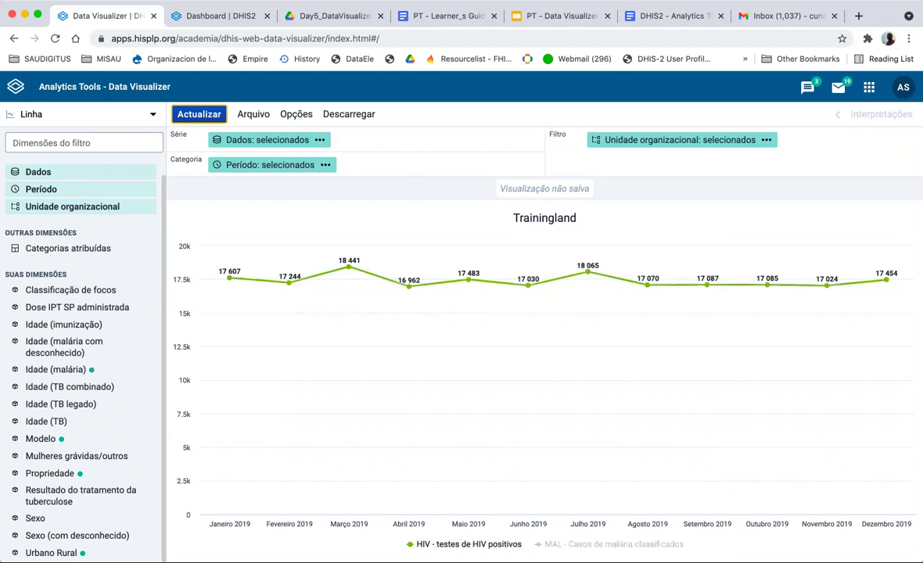
{"action": "left_click", "coordinate": [466, 543]}
{"action": "left_click", "coordinate": [615, 544]}
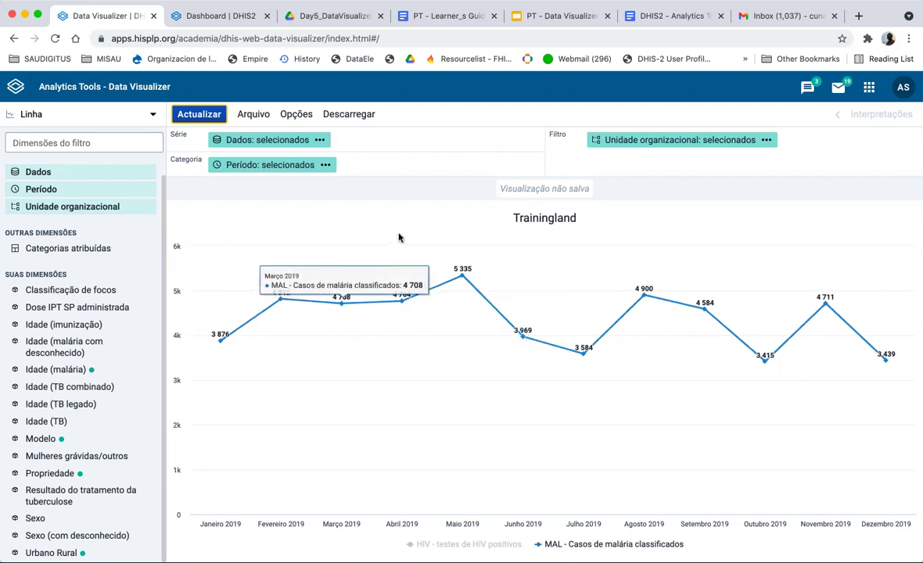
- Change the visualization type from line to Área and update the chart
{"action": "left_click", "coordinate": [35, 172]}
{"action": "left_click", "coordinate": [75, 152]}
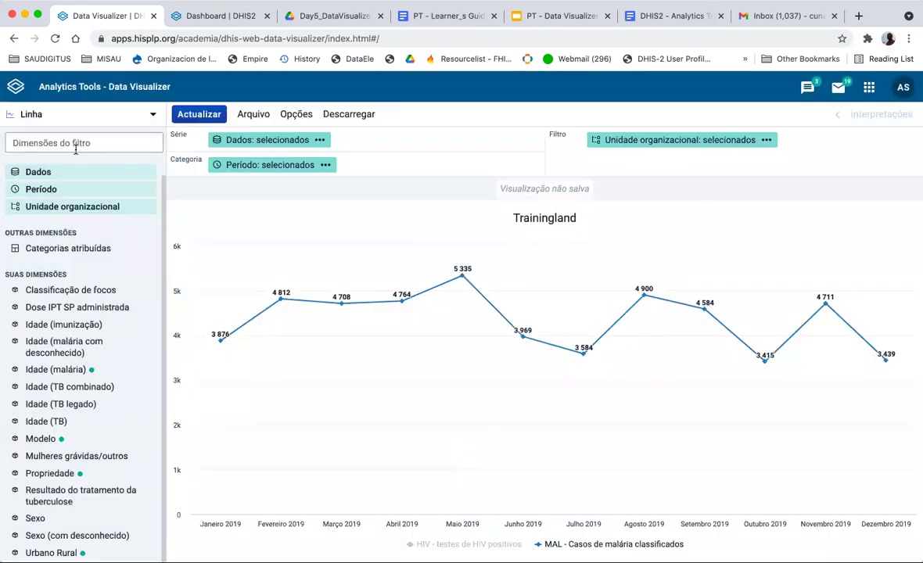
{"action": "left_click", "coordinate": [66, 114]}
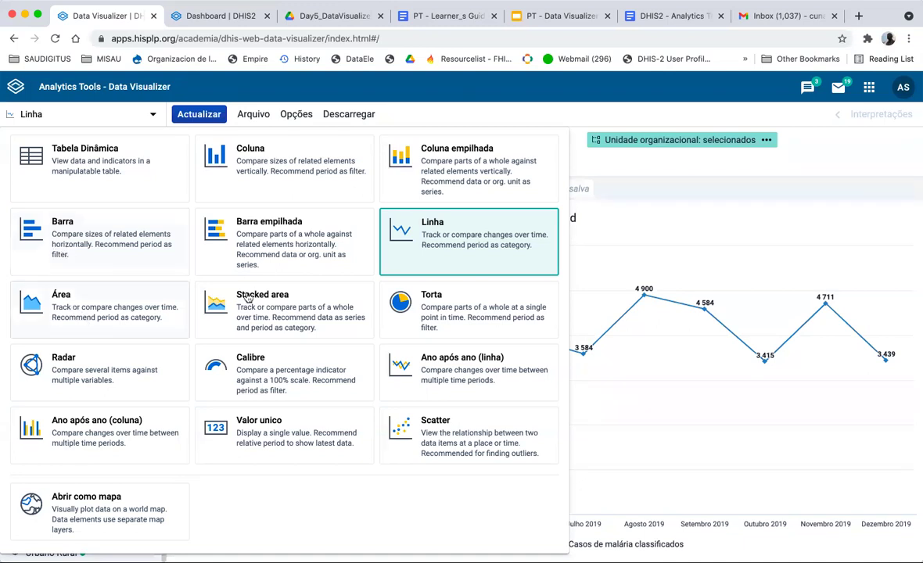
{"action": "left_click", "coordinate": [83, 291]}
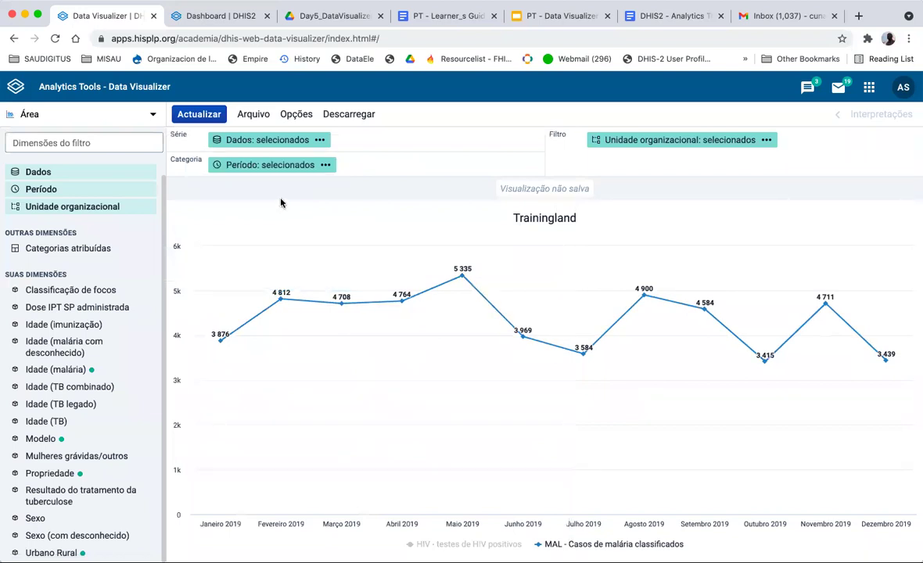
{"action": "left_click", "coordinate": [201, 115]}
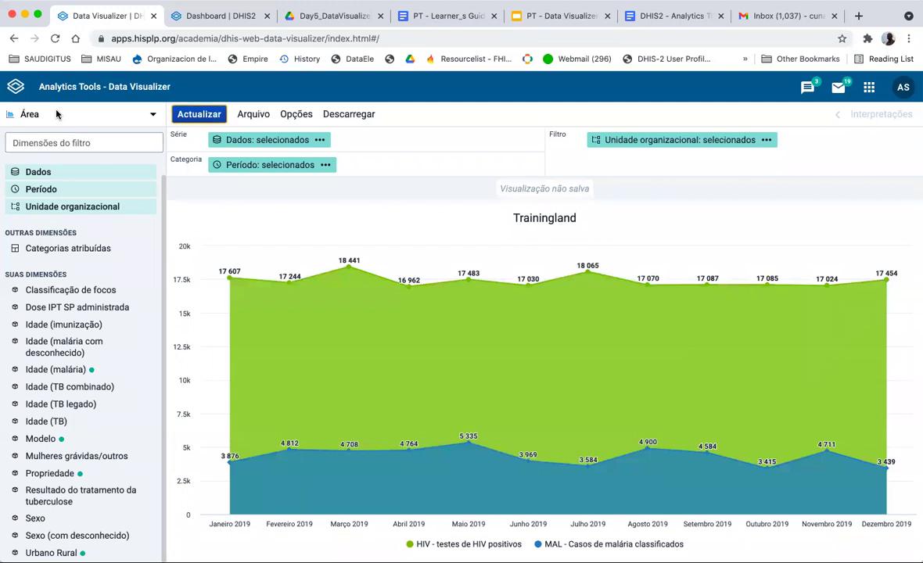
{"action": "left_click", "coordinate": [55, 114]}
{"action": "left_click", "coordinate": [62, 285]}
{"action": "left_click", "coordinate": [56, 112]}
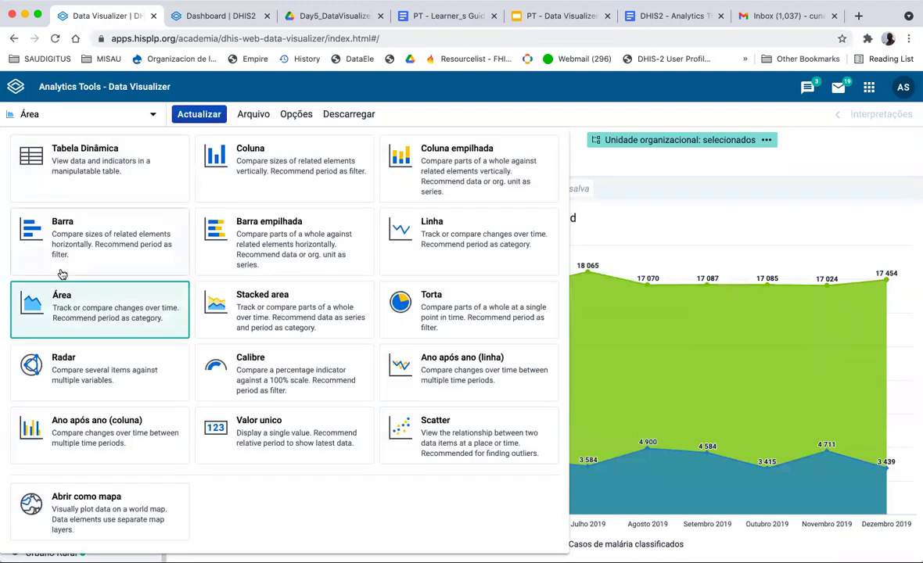
{"action": "left_click", "coordinate": [78, 307]}
{"action": "left_click", "coordinate": [77, 111]}
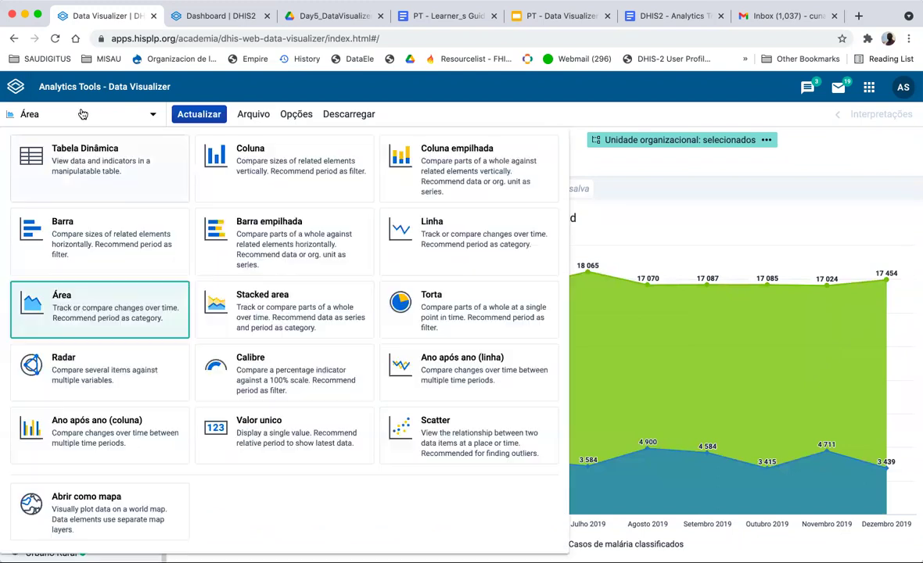
{"action": "left_click", "coordinate": [80, 298]}
{"action": "left_click", "coordinate": [196, 114]}
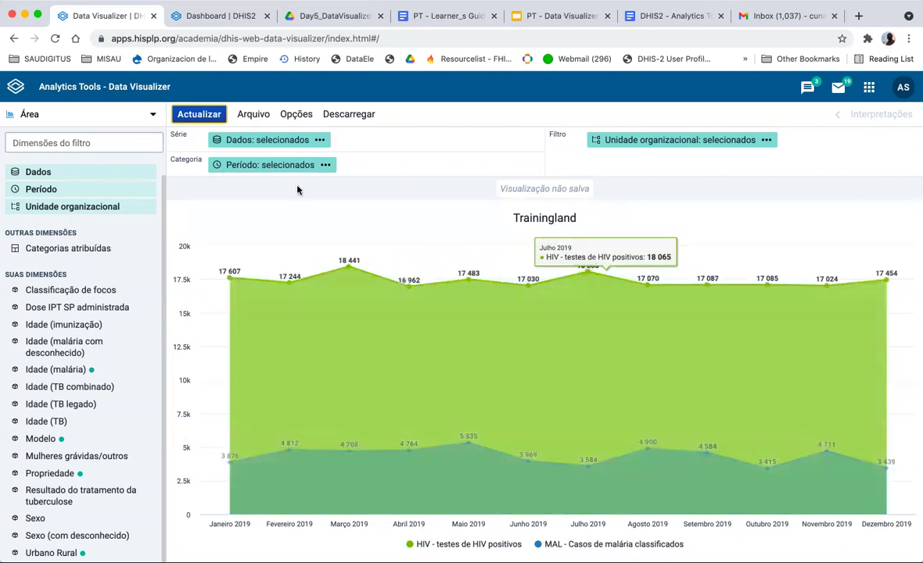
- Change the visualization type to Stacked area and update the chart
{"action": "left_click", "coordinate": [78, 114]}
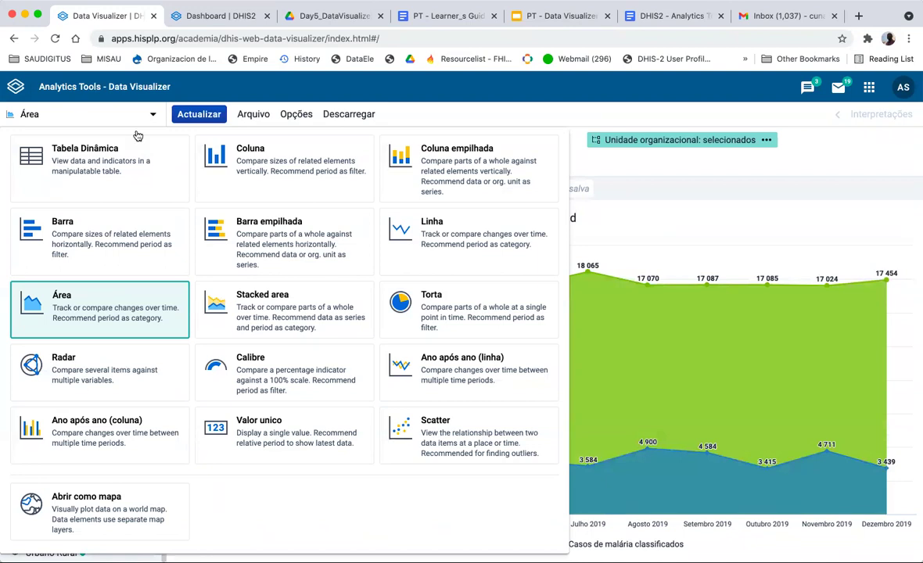
{"action": "left_click", "coordinate": [269, 310]}
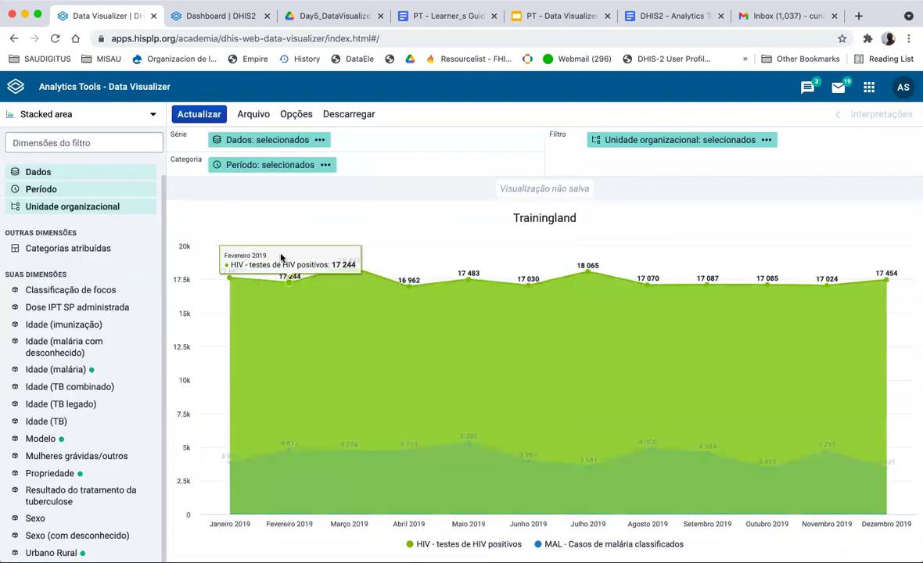
{"action": "left_click", "coordinate": [190, 115]}
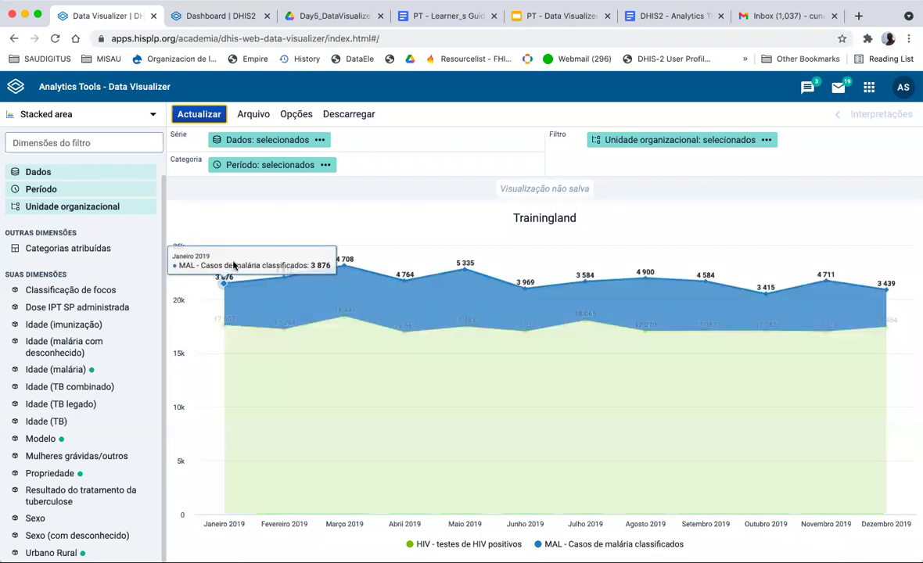
- Remove MAL - Casos de malária classificados from the selected data items and update the stacked area chart
{"action": "left_click", "coordinate": [154, 115]}
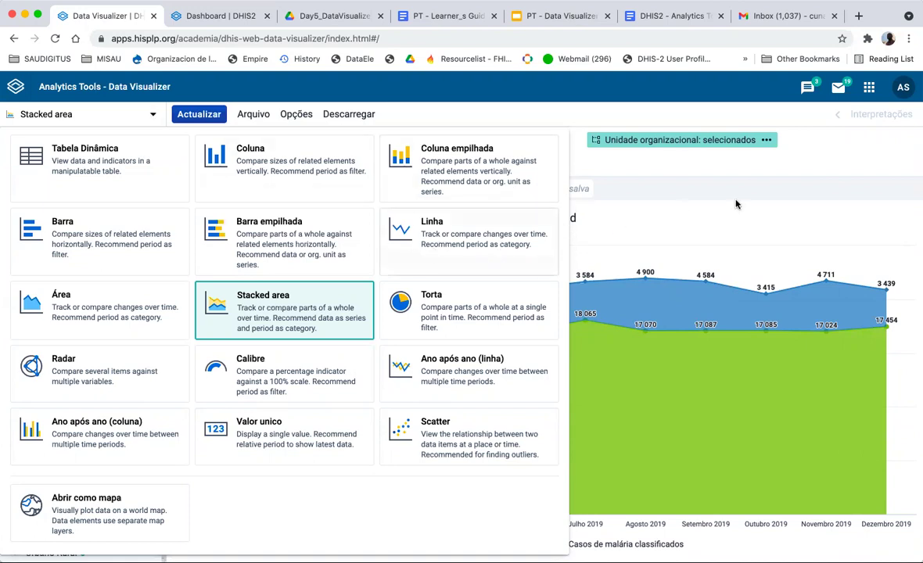
{"action": "left_click", "coordinate": [588, 296]}
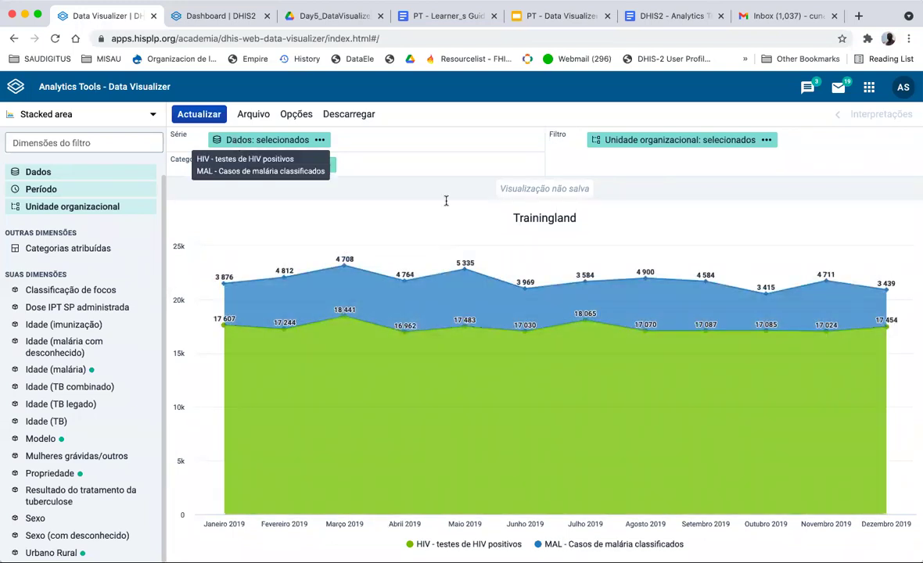
{"action": "left_click", "coordinate": [267, 140]}
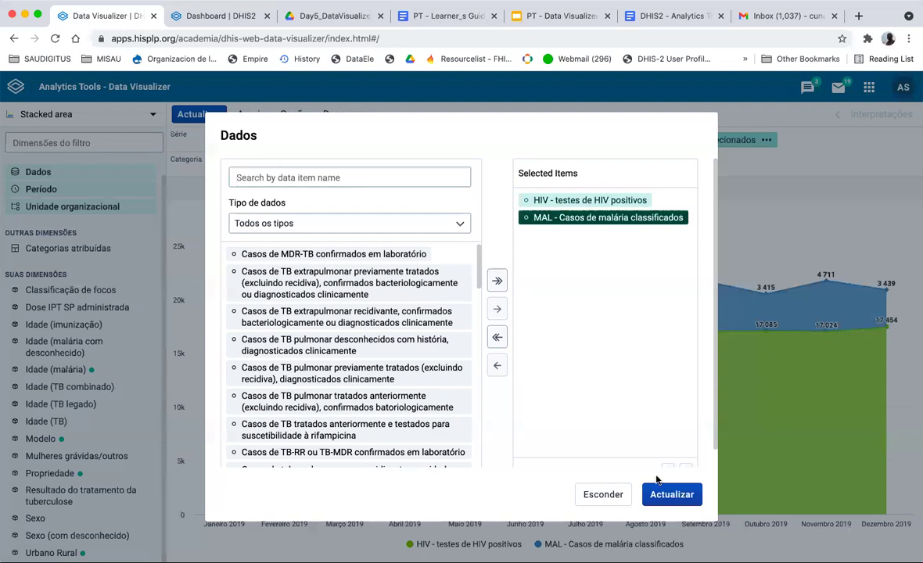
{"action": "left_click", "coordinate": [661, 491]}
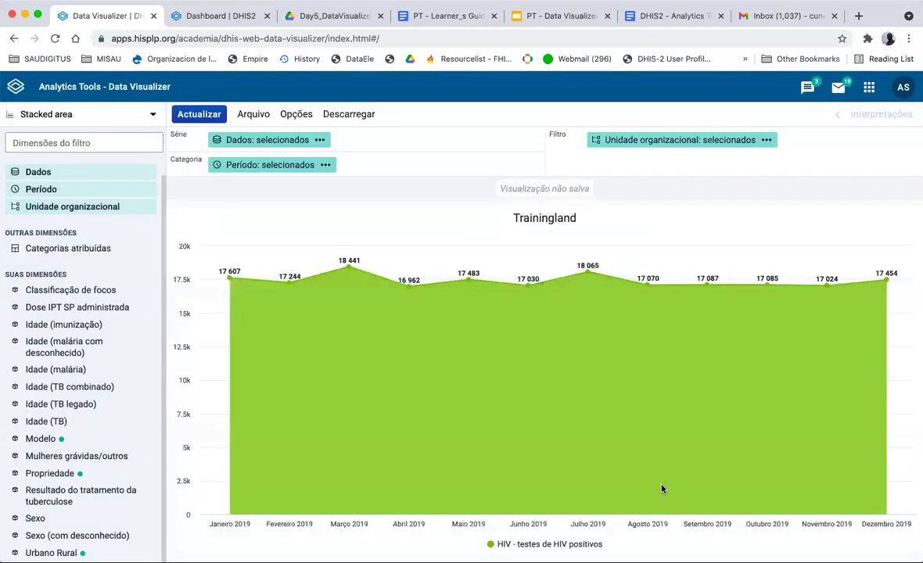
- Add the Urbano Rural dimension as the chart's series with the items Periurbano, Rural and Urbano, with the data as filter
{"action": "mouse_move", "coordinate": [323, 291]}
{"action": "left_click", "coordinate": [55, 554]}
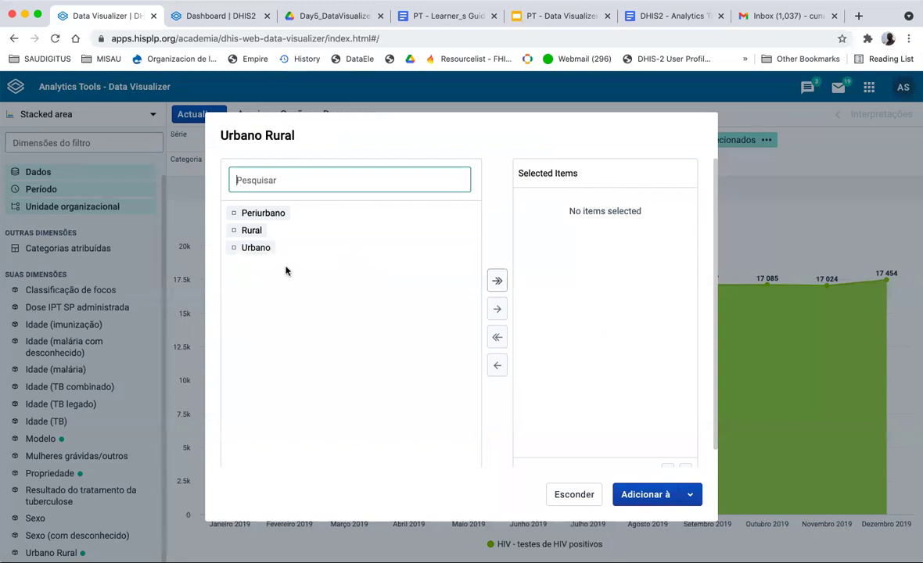
{"action": "double_click", "coordinate": [255, 215]}
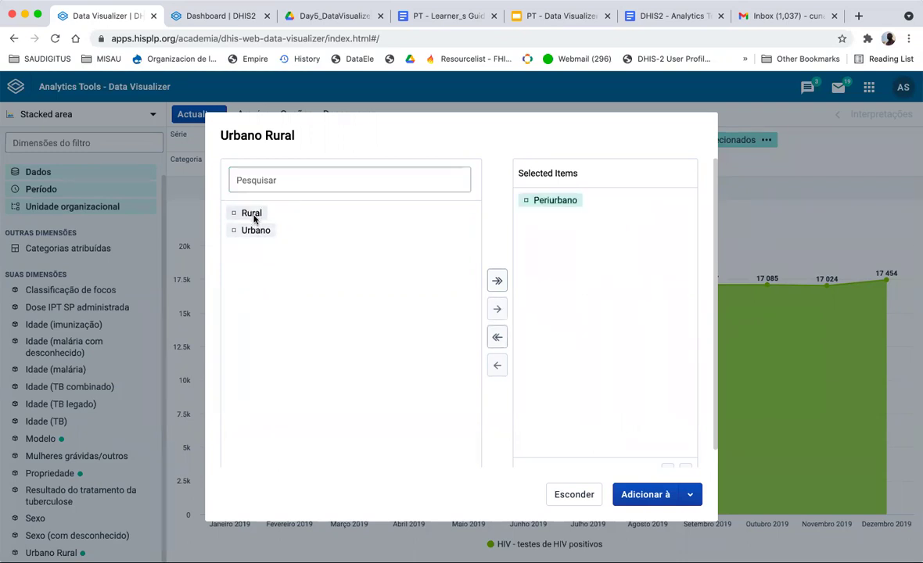
{"action": "double_click", "coordinate": [254, 214]}
{"action": "double_click", "coordinate": [254, 215]}
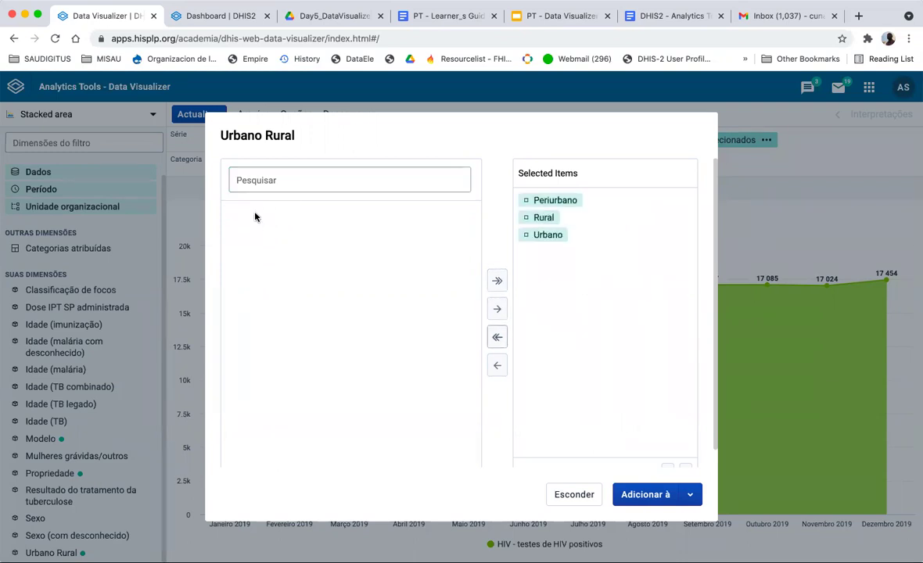
{"action": "left_click", "coordinate": [641, 497]}
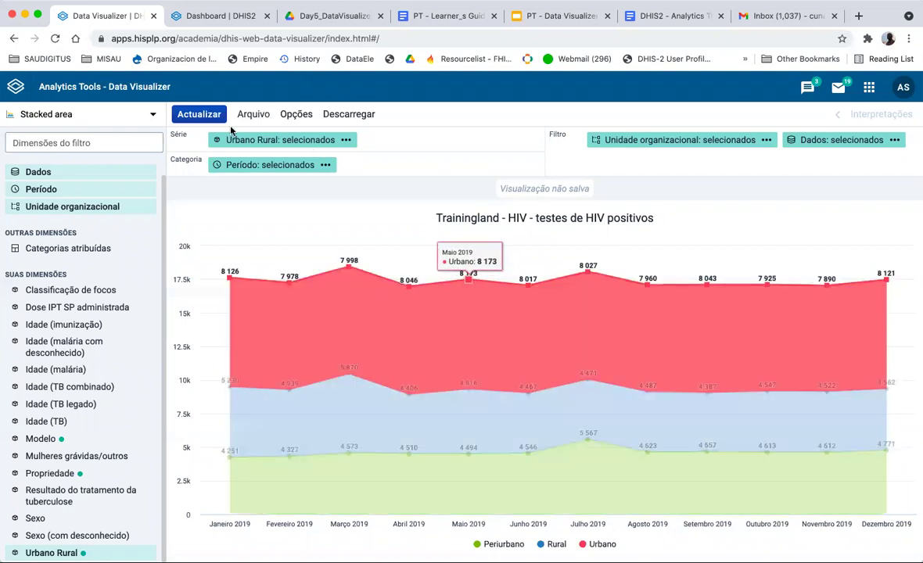
{"action": "mouse_move", "coordinate": [218, 140]}
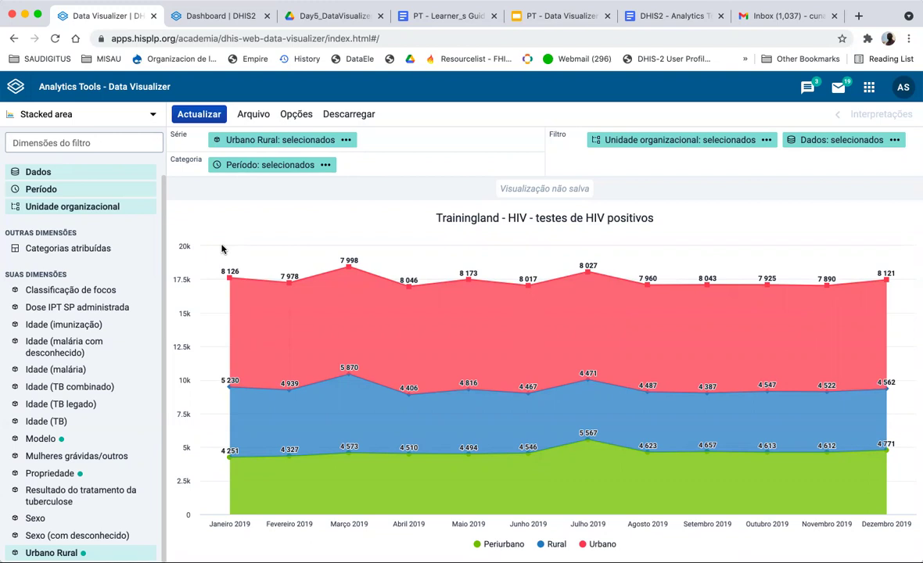
{"action": "left_click", "coordinate": [151, 115]}
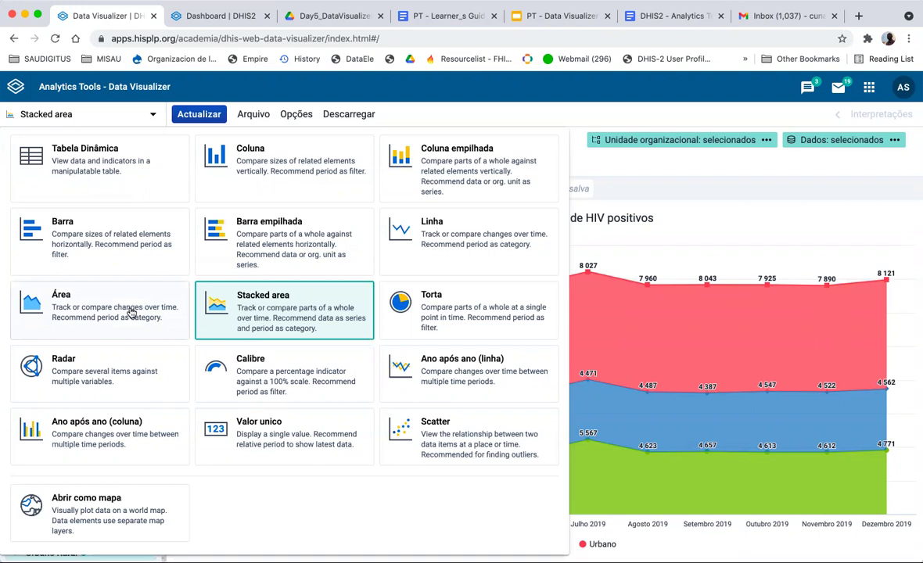
{"action": "left_click", "coordinate": [371, 163]}
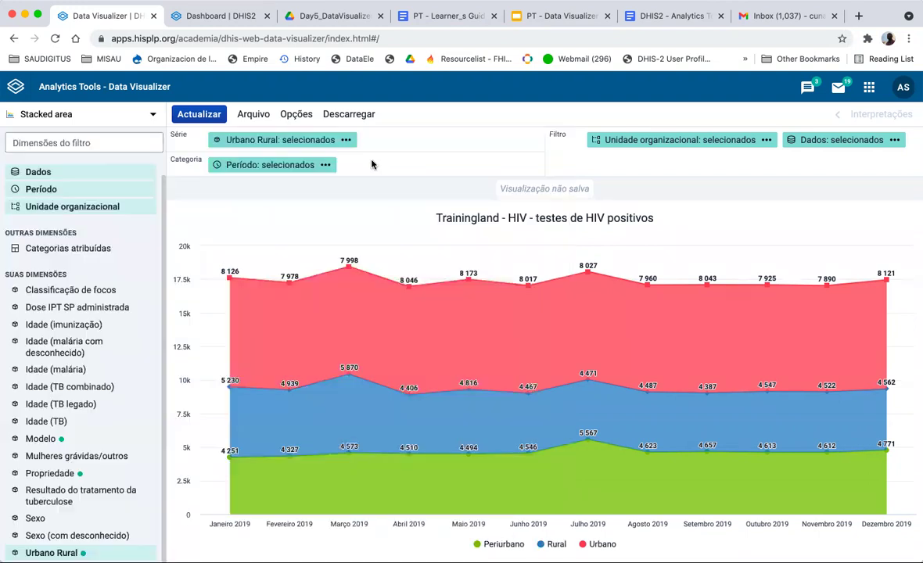
- Examine the series options and the vertical and horizontal axis options of the stacked area chart
{"action": "left_click", "coordinate": [296, 114]}
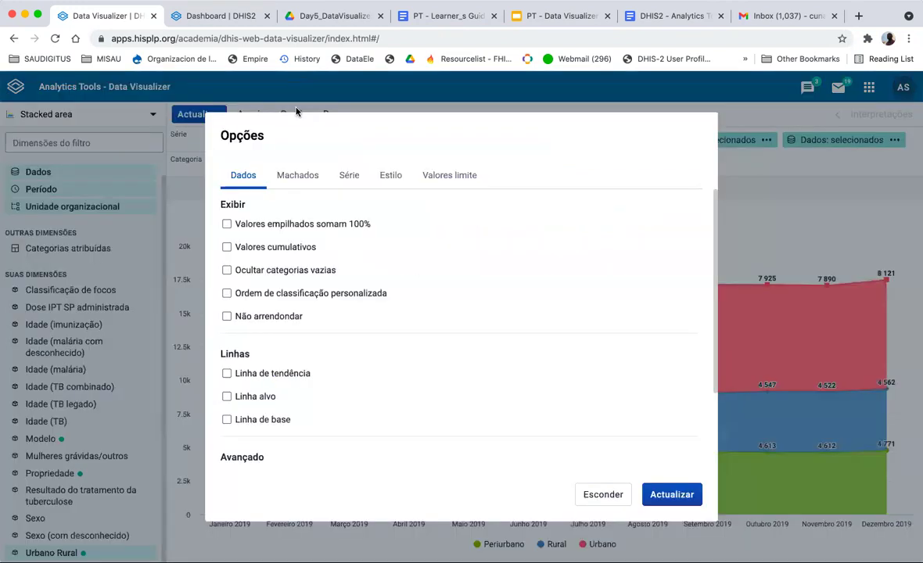
{"action": "left_click", "coordinate": [352, 180]}
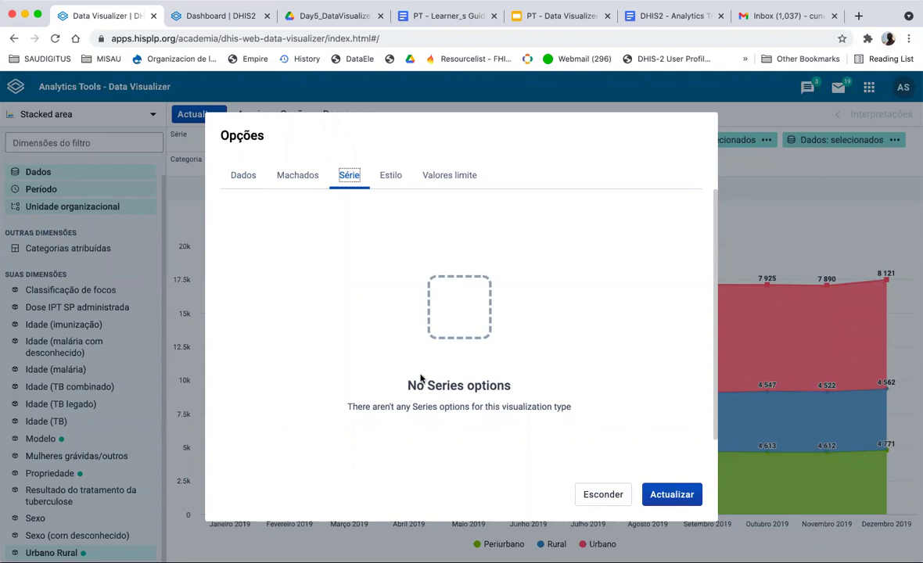
{"action": "left_click_drag", "start_coordinate": [407, 387], "coordinate": [608, 414]}
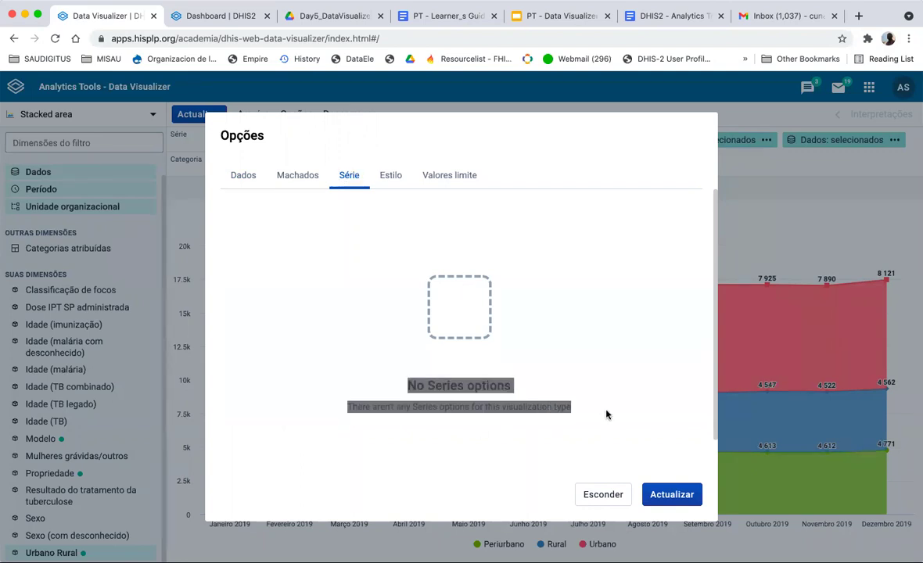
{"action": "left_click", "coordinate": [546, 319]}
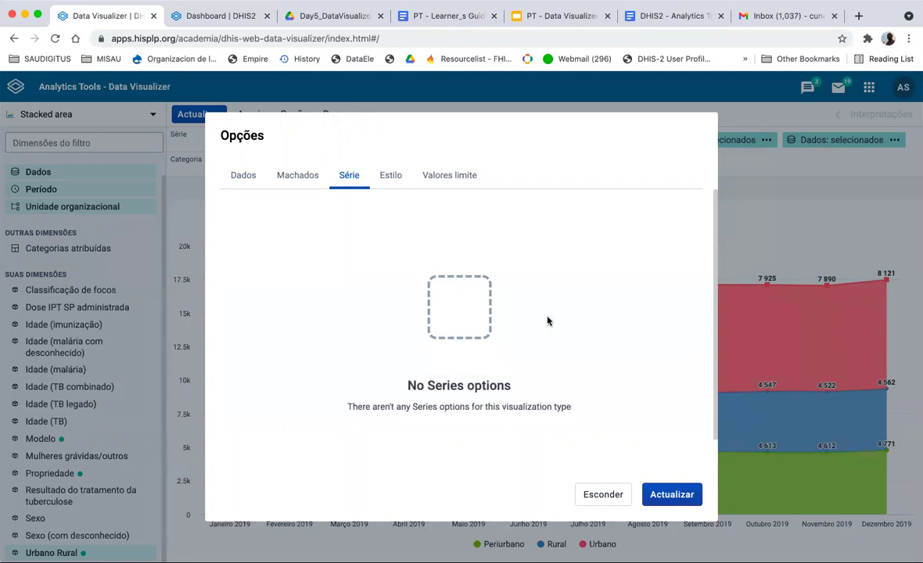
{"action": "left_click", "coordinate": [295, 177]}
{"action": "scroll", "coordinate": [329, 336], "scroll_direction": "down", "scroll_amount": 3}
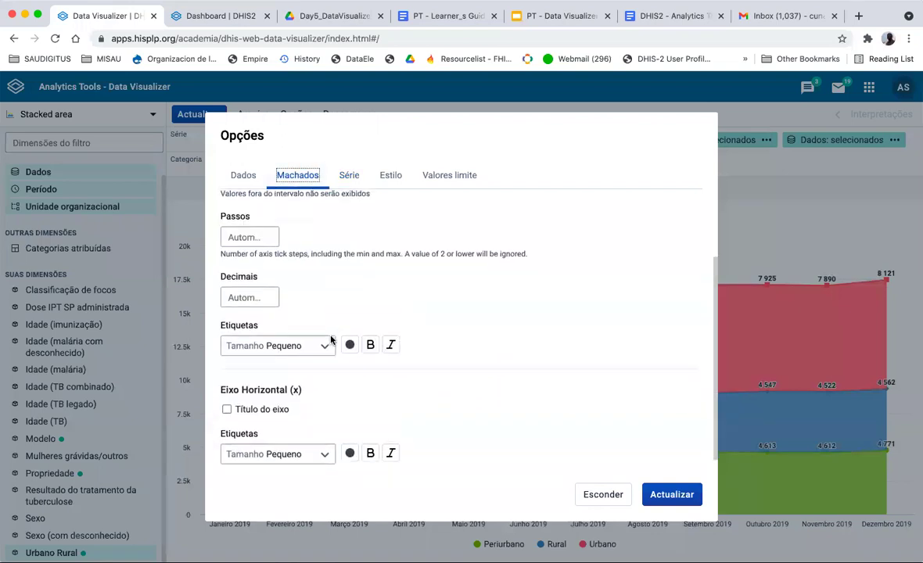
{"action": "scroll", "coordinate": [332, 336], "scroll_direction": "up", "scroll_amount": 3}
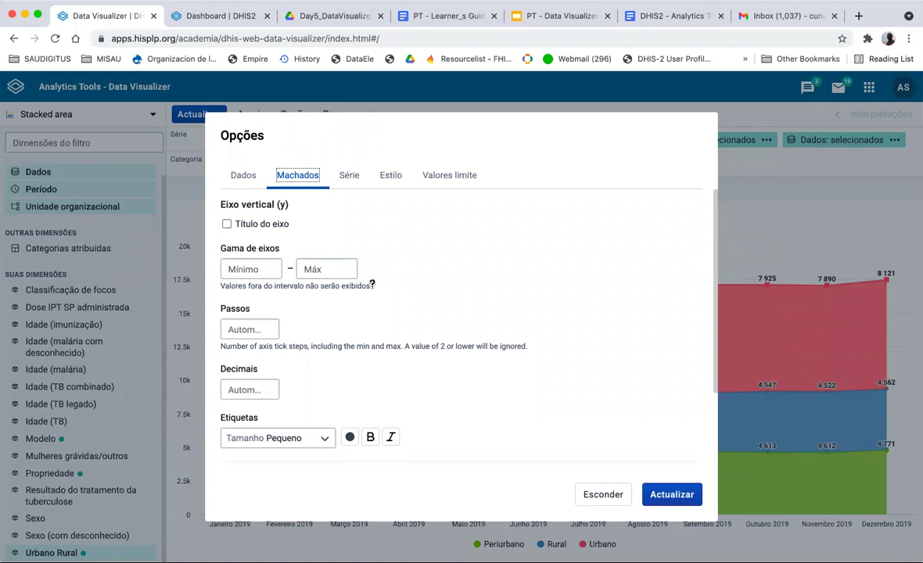
{"action": "scroll", "coordinate": [372, 342], "scroll_direction": "down", "scroll_amount": 2}
{"action": "scroll", "coordinate": [372, 341], "scroll_direction": "up", "scroll_amount": 2}
{"action": "scroll", "coordinate": [371, 342], "scroll_direction": "down", "scroll_amount": 2}
- Examine the chart's display, line and advanced data options, and look over the axis options again
{"action": "left_click", "coordinate": [244, 176]}
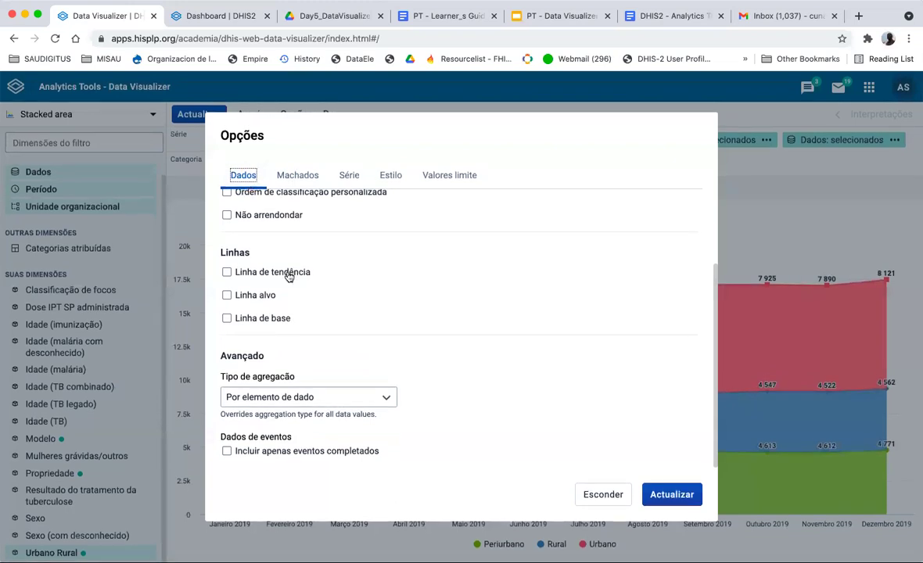
{"action": "scroll", "coordinate": [289, 276], "scroll_direction": "up", "scroll_amount": 3}
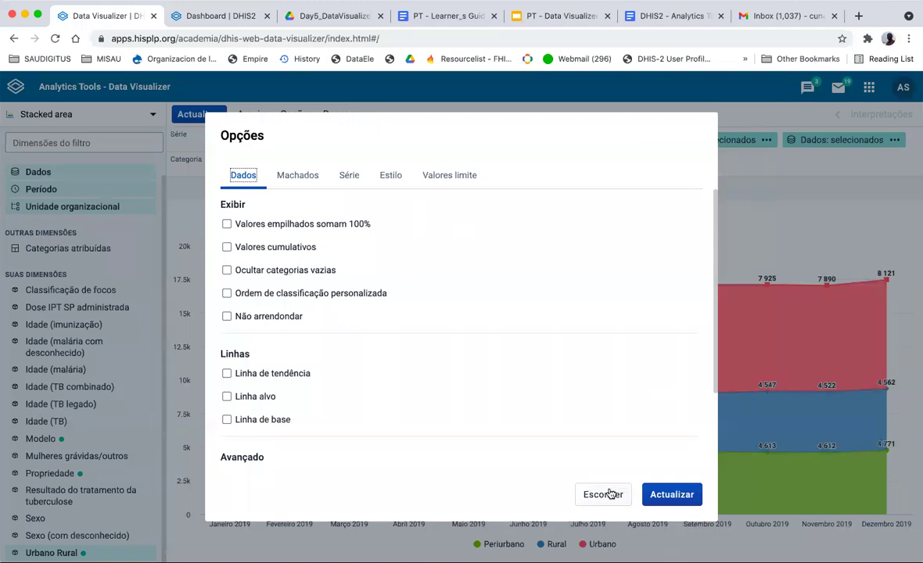
{"action": "scroll", "coordinate": [538, 458], "scroll_direction": "down", "scroll_amount": 3}
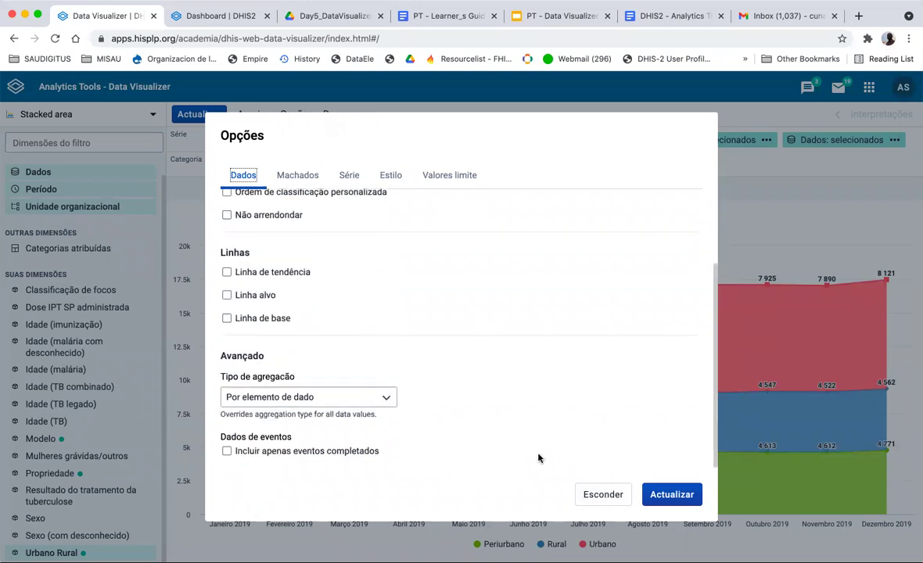
{"action": "scroll", "coordinate": [538, 459], "scroll_direction": "up", "scroll_amount": 3}
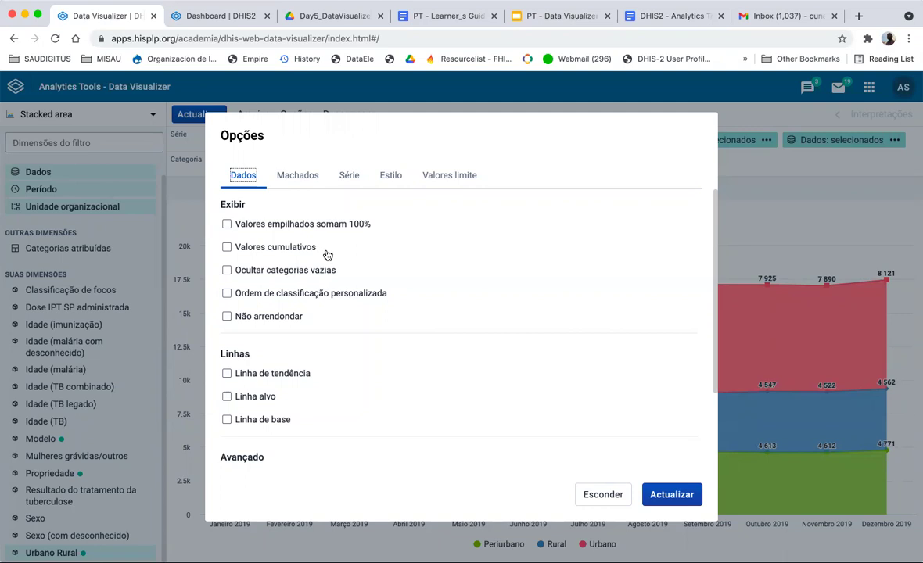
{"action": "left_click", "coordinate": [288, 176]}
{"action": "scroll", "coordinate": [280, 329], "scroll_direction": "down", "scroll_amount": 3}
{"action": "scroll", "coordinate": [281, 330], "scroll_direction": "up", "scroll_amount": 3}
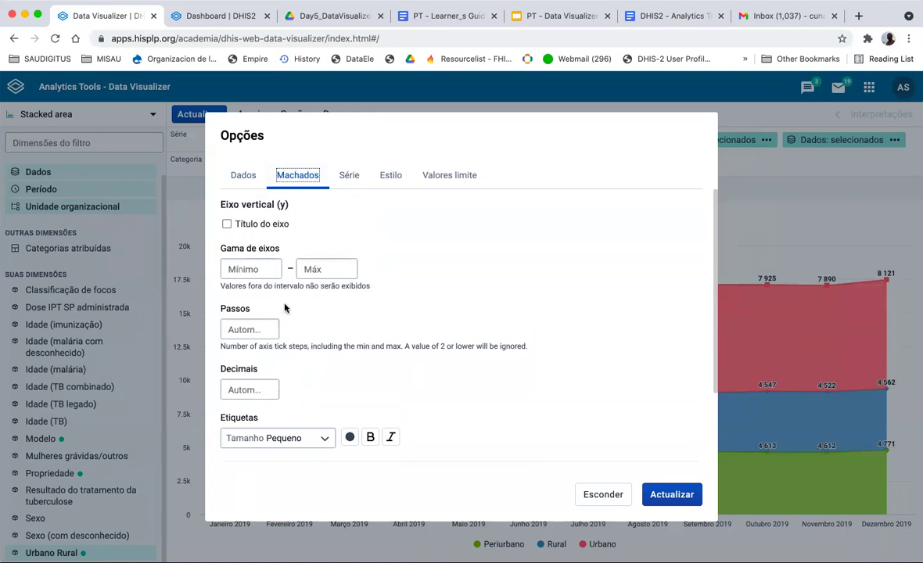
- Set the chart's color set to Patterns in the style options and update the stacked area chart
{"action": "left_click", "coordinate": [389, 176]}
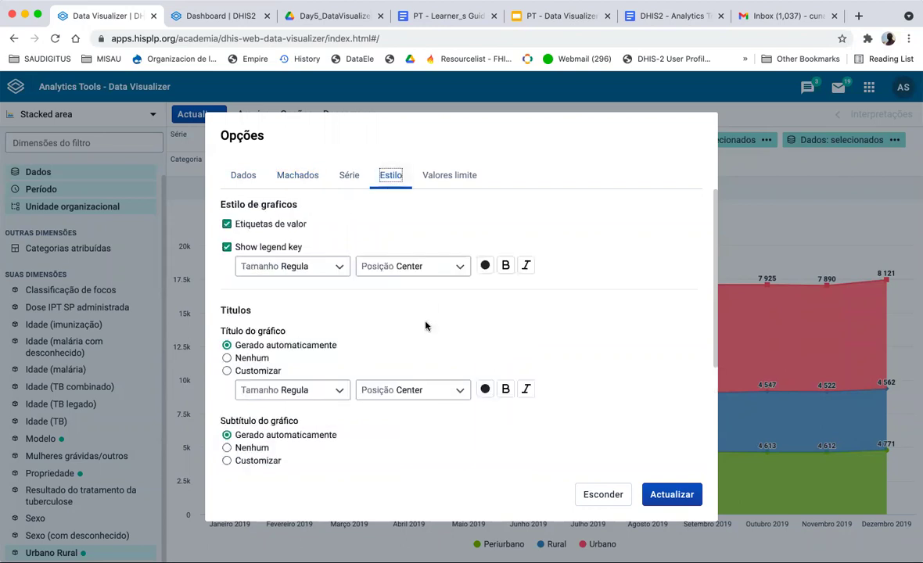
{"action": "scroll", "coordinate": [425, 326], "scroll_direction": "down", "scroll_amount": 5}
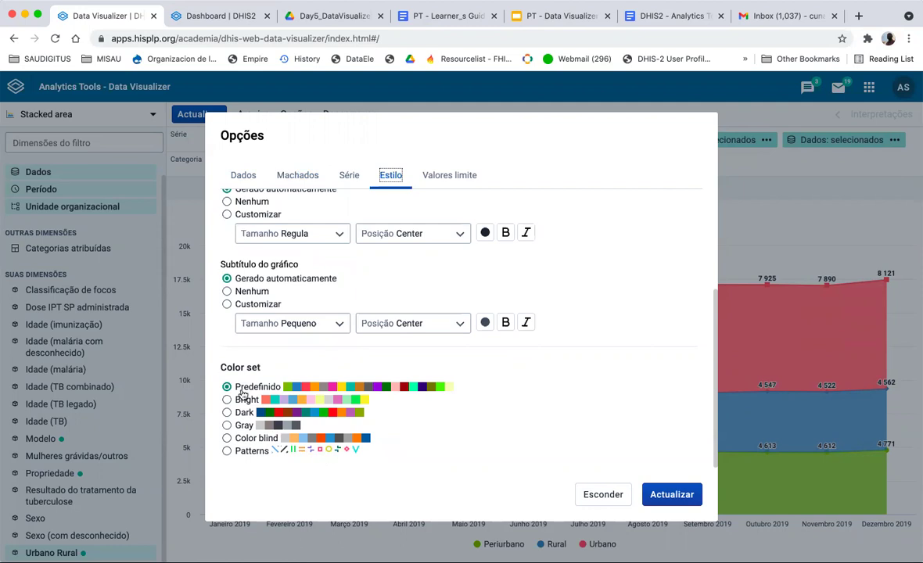
{"action": "left_click", "coordinate": [232, 452]}
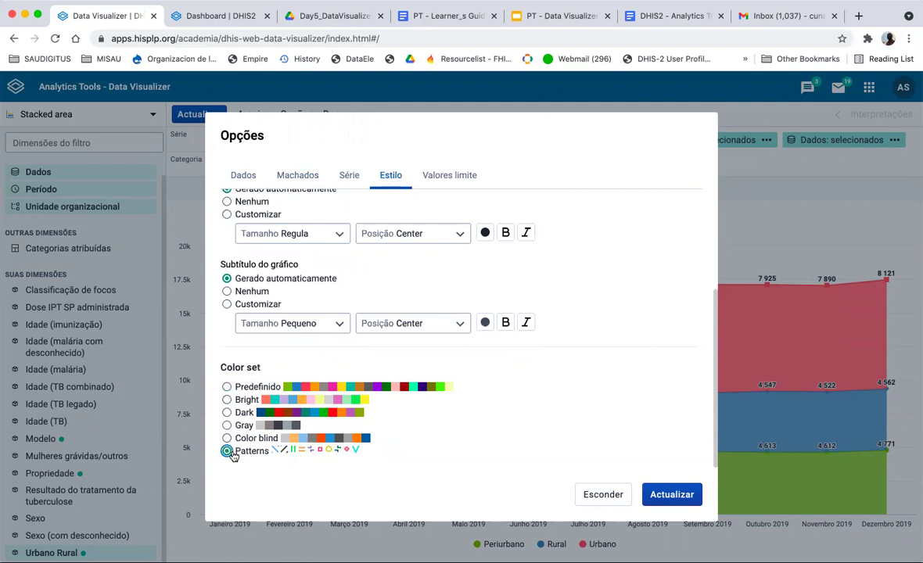
{"action": "left_click", "coordinate": [674, 495]}
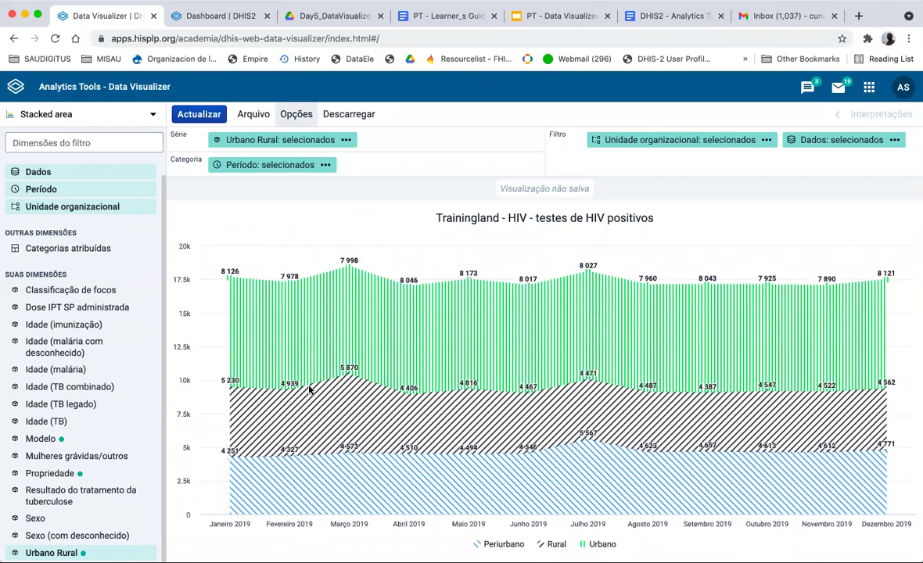
- Examine the chart's style, axis and minimum/maximum limit value options, then close the options without changing anything
{"action": "left_click", "coordinate": [296, 114]}
{"action": "left_click", "coordinate": [395, 179]}
{"action": "scroll", "coordinate": [385, 386], "scroll_direction": "down", "scroll_amount": 5}
{"action": "scroll", "coordinate": [313, 367], "scroll_direction": "up", "scroll_amount": 3}
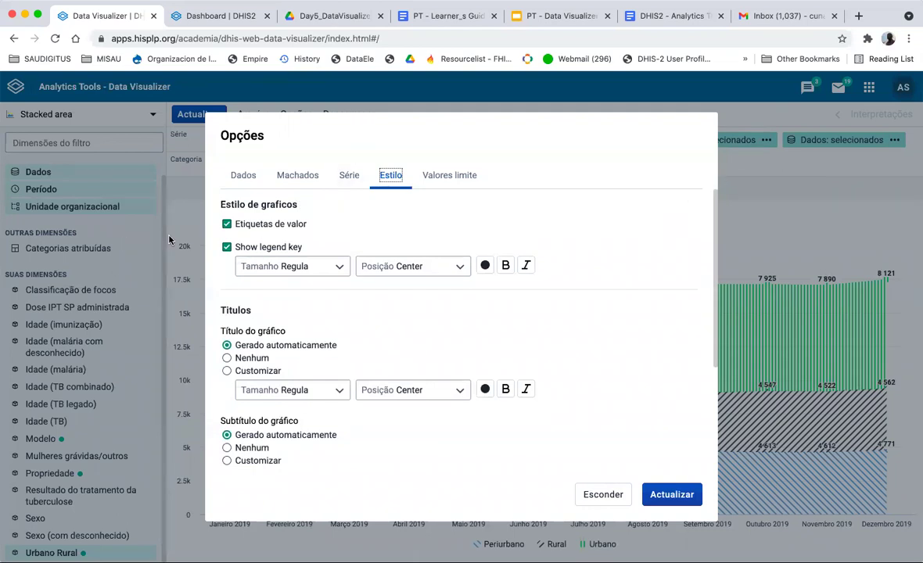
{"action": "left_click", "coordinate": [297, 175]}
{"action": "scroll", "coordinate": [299, 258], "scroll_direction": "down", "scroll_amount": 3}
{"action": "scroll", "coordinate": [272, 369], "scroll_direction": "up", "scroll_amount": 2}
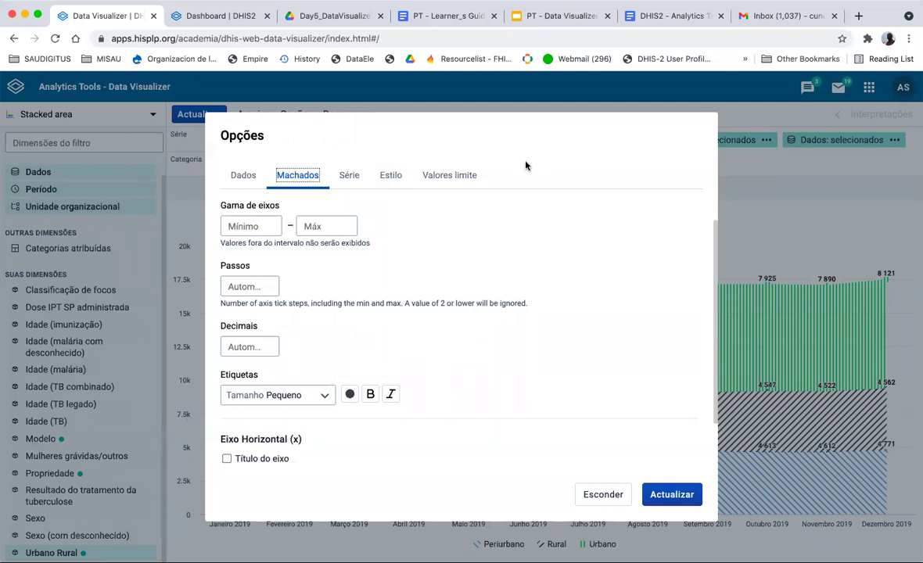
{"action": "left_click", "coordinate": [454, 178]}
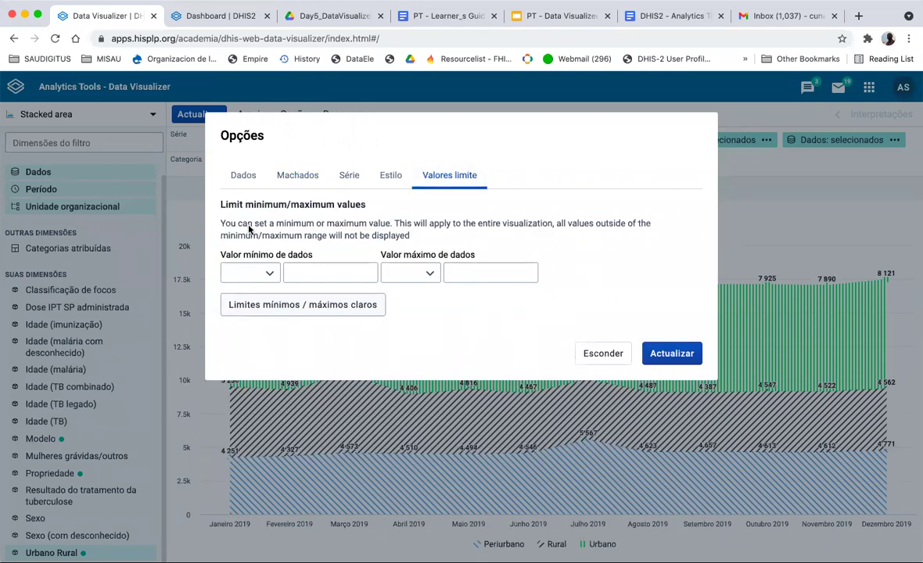
{"action": "left_click_drag", "start_coordinate": [219, 205], "coordinate": [421, 243]}
{"action": "left_click", "coordinate": [418, 239]}
{"action": "key", "text": "Escape"}
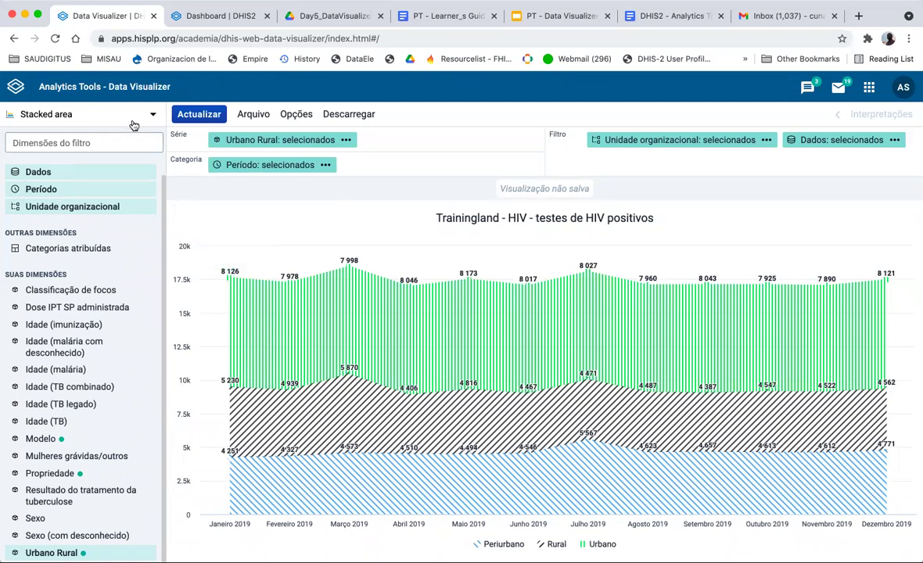
- Change the visualization type from Stacked area to Linha and update the chart
{"action": "left_click", "coordinate": [145, 115]}
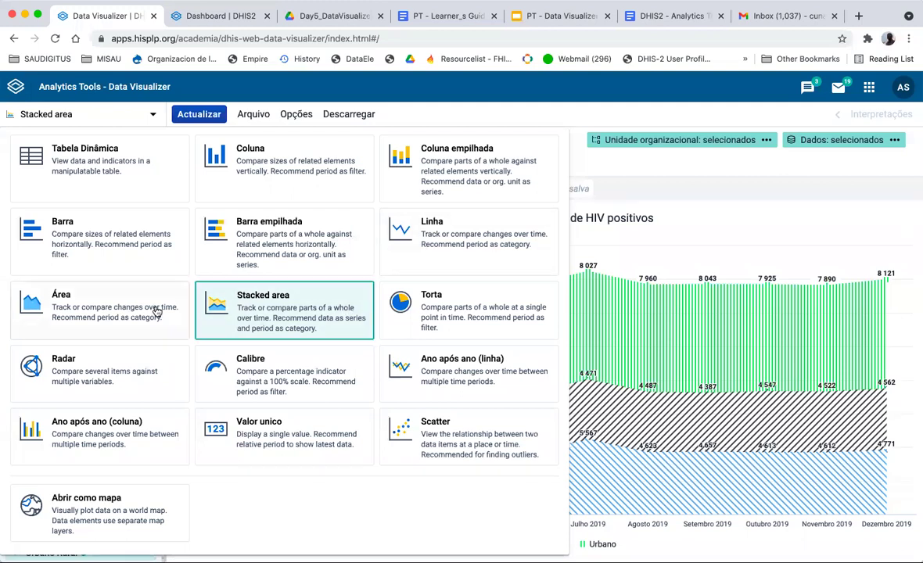
{"action": "left_click", "coordinate": [424, 211]}
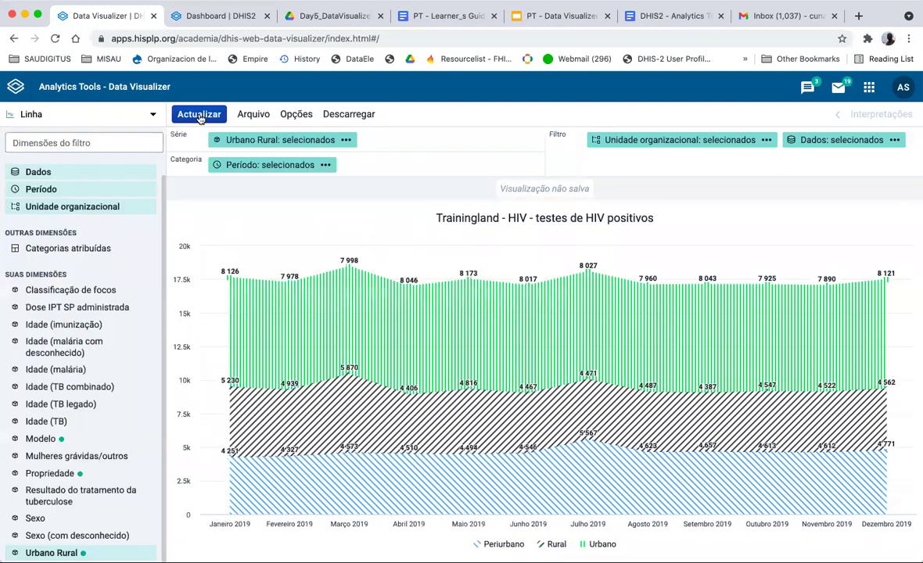
{"action": "left_click", "coordinate": [200, 115]}
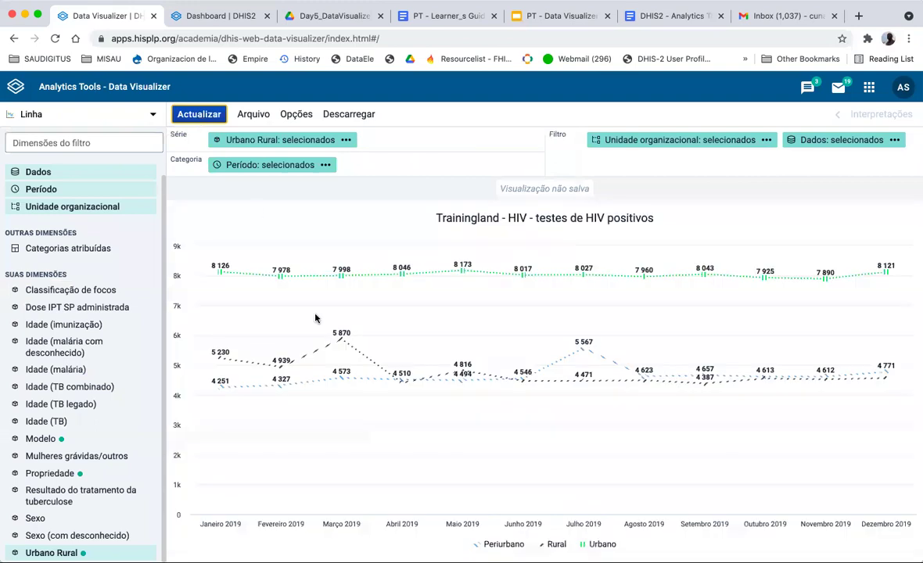
- Set the line chart's color set to Predefinido in the style options and update the chart
{"action": "left_click", "coordinate": [296, 114]}
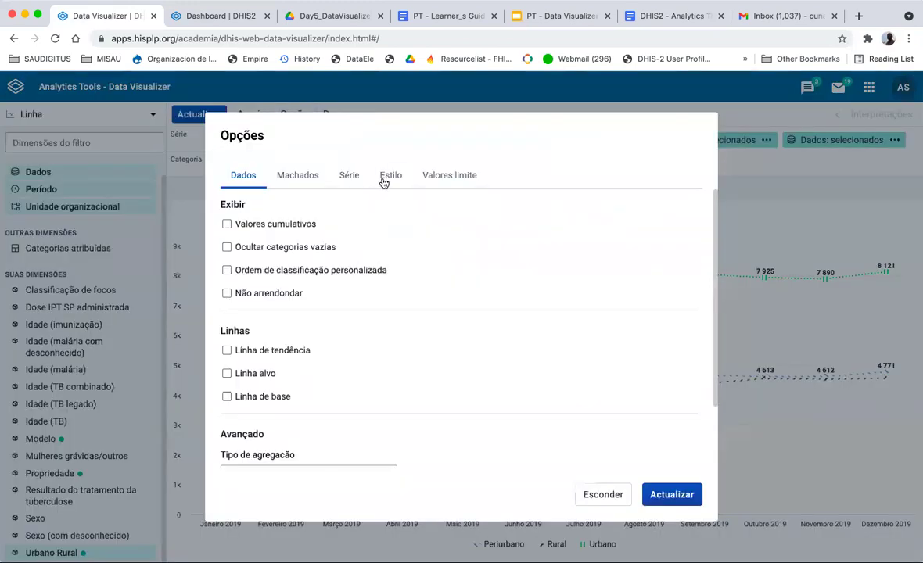
{"action": "left_click", "coordinate": [389, 177]}
{"action": "scroll", "coordinate": [391, 319], "scroll_direction": "down", "scroll_amount": 5}
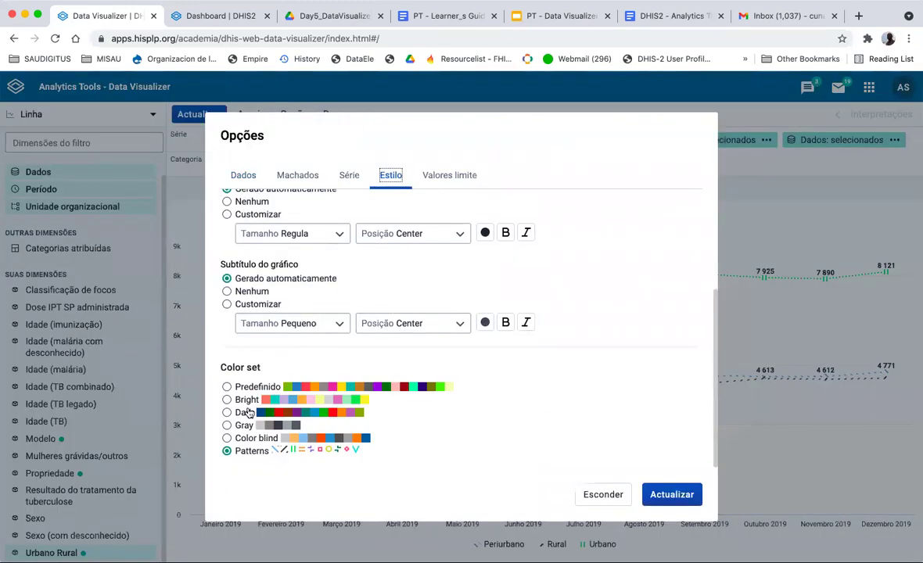
{"action": "left_click", "coordinate": [227, 387]}
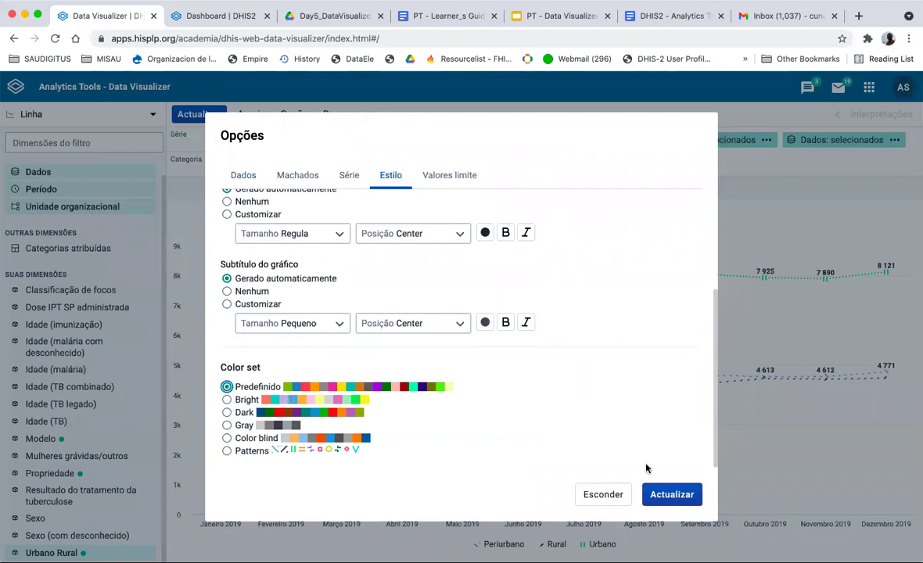
{"action": "left_click", "coordinate": [673, 494]}
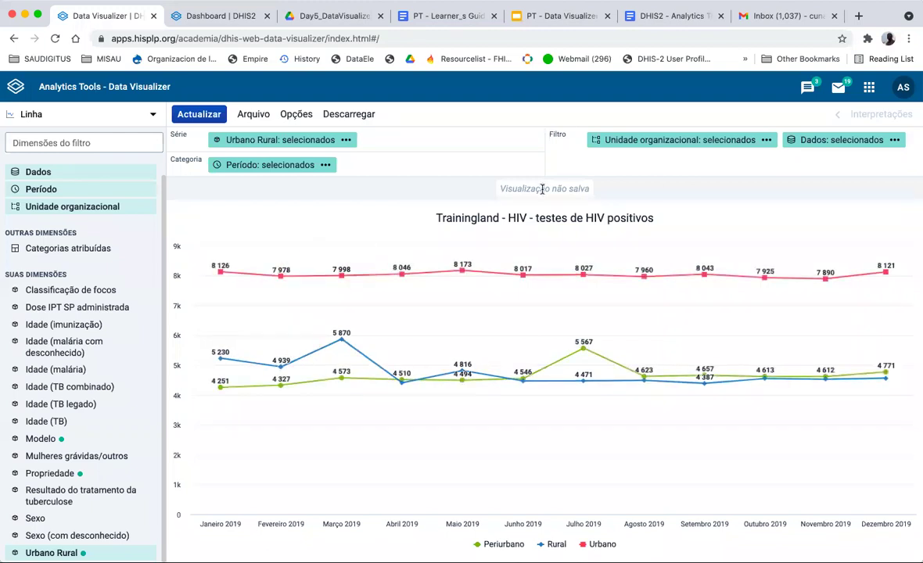
- Remove Periurbano, Rural and Urbano from the selected items of the Urbano Rural dimension and update the chart
{"action": "left_click_drag", "start_coordinate": [506, 188], "coordinate": [614, 190]}
{"action": "left_click", "coordinate": [615, 190]}
{"action": "left_click", "coordinate": [243, 141]}
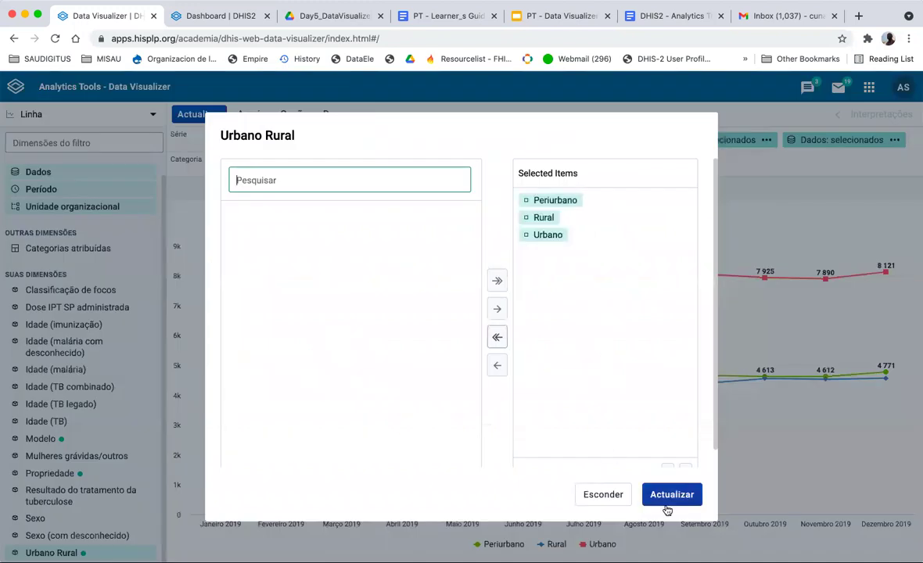
{"action": "left_click", "coordinate": [548, 200]}
{"action": "double_click", "coordinate": [545, 205]}
{"action": "double_click", "coordinate": [546, 205]}
{"action": "double_click", "coordinate": [542, 203]}
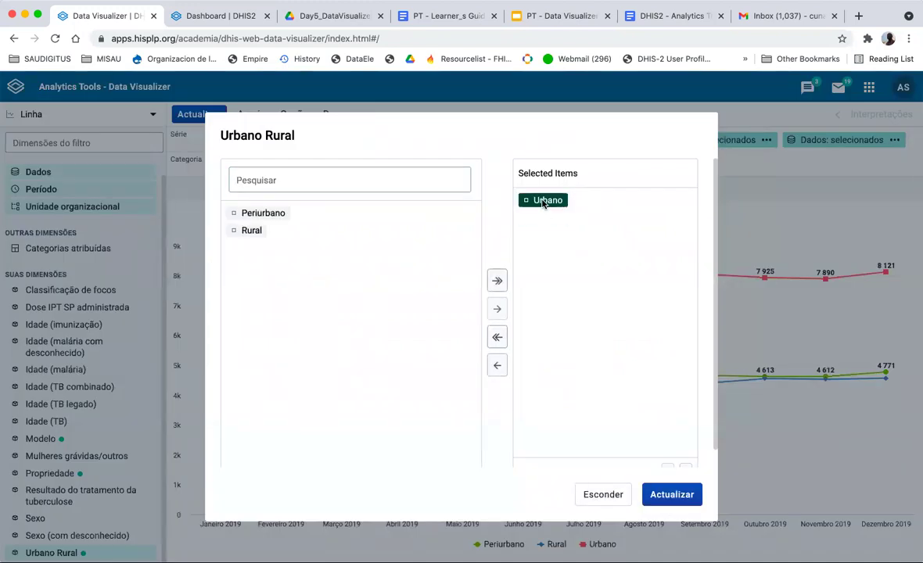
{"action": "left_click", "coordinate": [678, 501]}
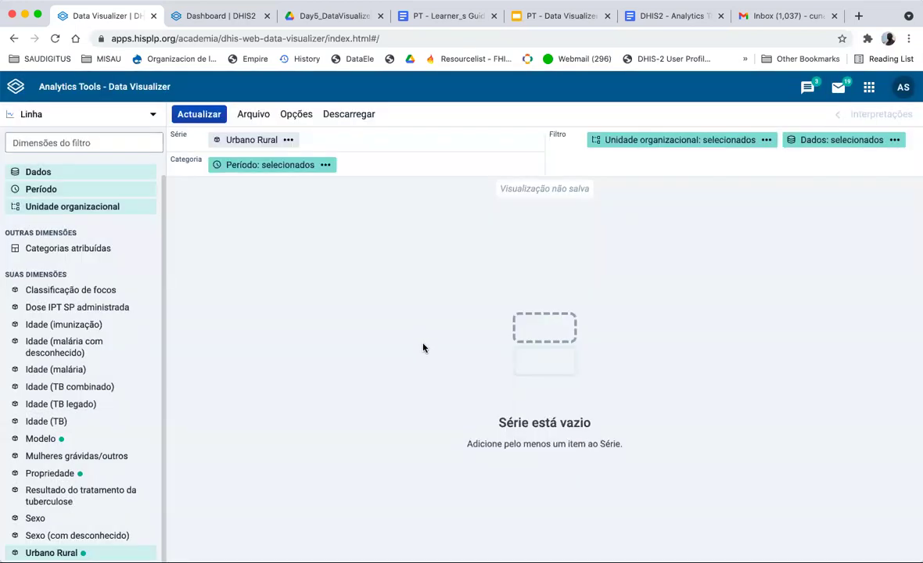
- Remove the Urbano Rural dimension from the chart's series
{"action": "left_click", "coordinate": [288, 140]}
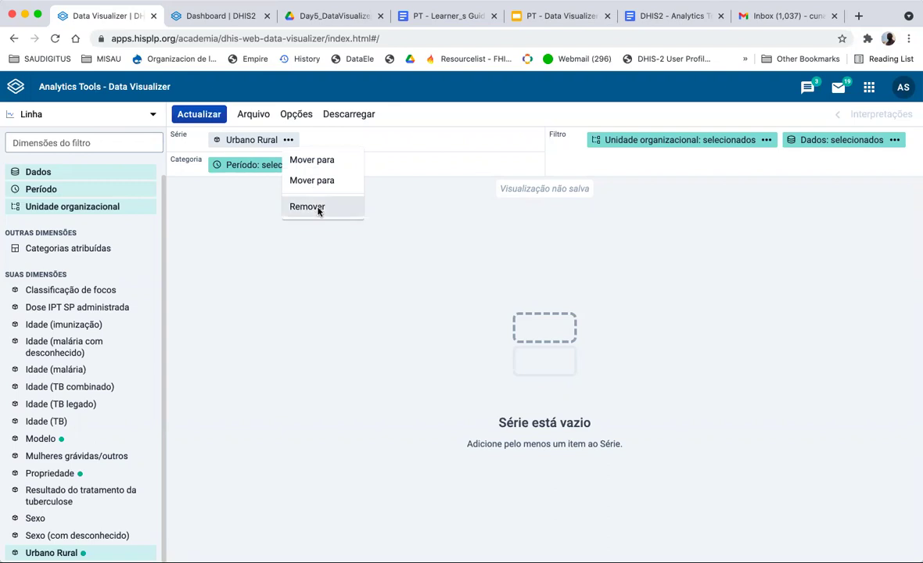
{"action": "left_click", "coordinate": [308, 207]}
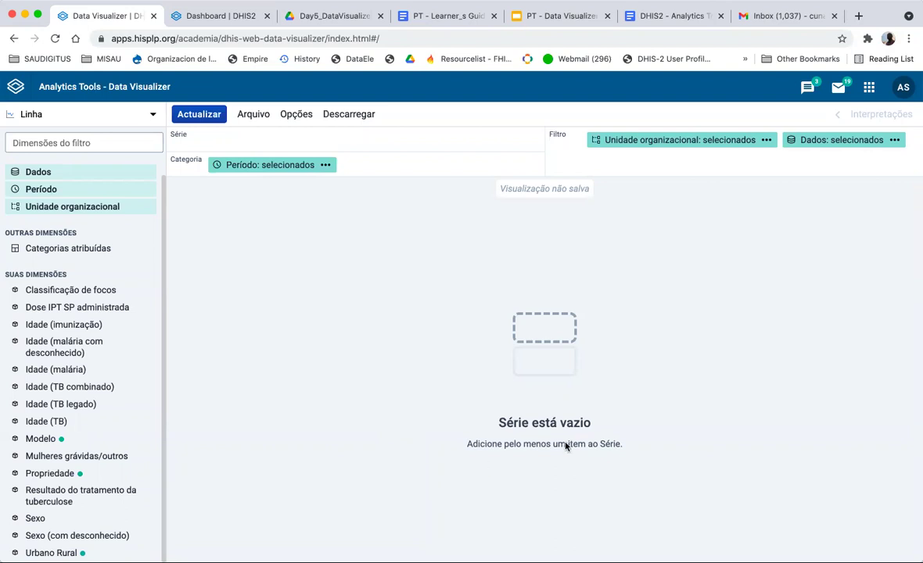
{"action": "left_click_drag", "start_coordinate": [498, 422], "coordinate": [653, 474]}
{"action": "left_click", "coordinate": [633, 459]}
{"action": "left_click_drag", "start_coordinate": [542, 427], "coordinate": [507, 340]}
{"action": "left_click", "coordinate": [478, 285]}
- Open the data item selection for the chart and search for "Casos de Mala"
{"action": "left_click", "coordinate": [33, 172]}
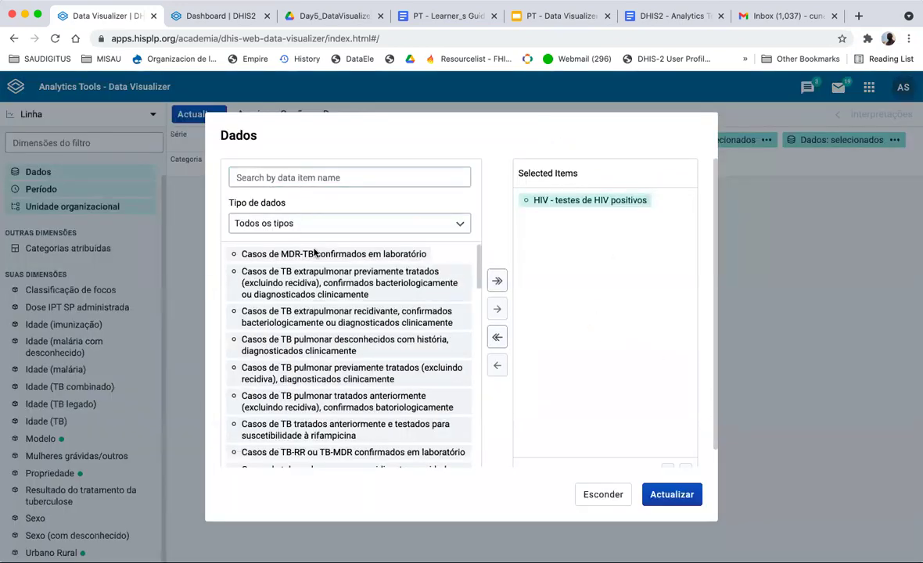
{"action": "left_click", "coordinate": [302, 173]}
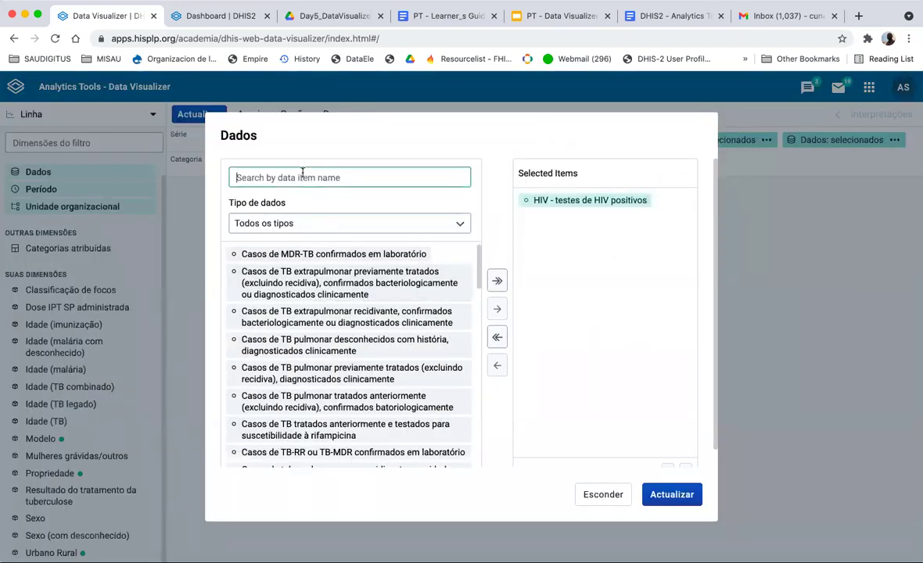
{"action": "type", "text": "Malar"}
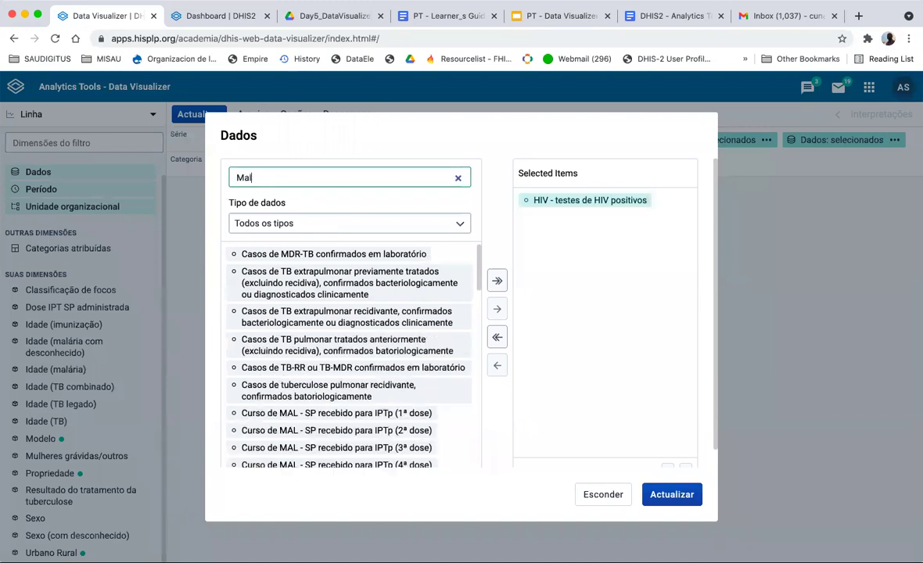
{"action": "type", "text": "ia"}
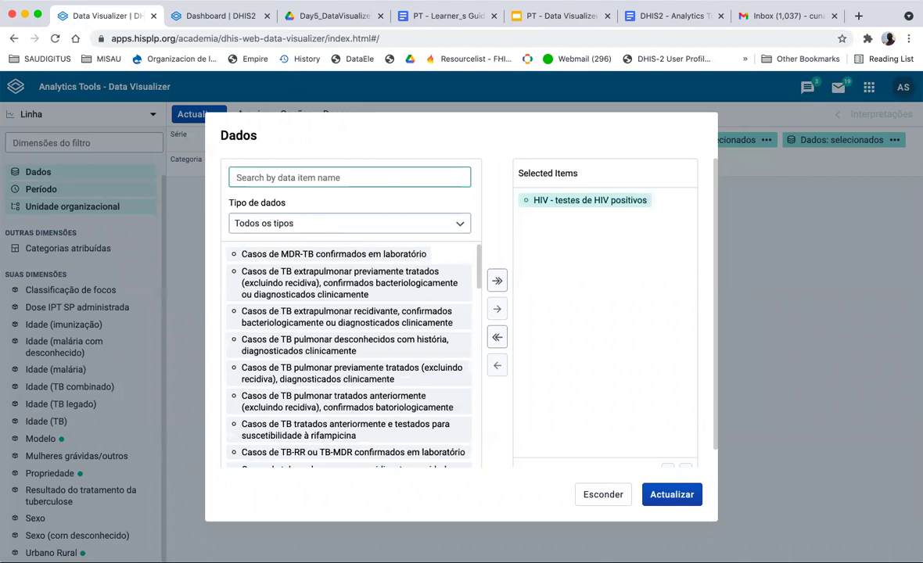
{"action": "type", "text": "Casos de Mala"}
- Filter the available data items to Elementos de Dados in the Malária data element group
{"action": "left_click", "coordinate": [290, 223]}
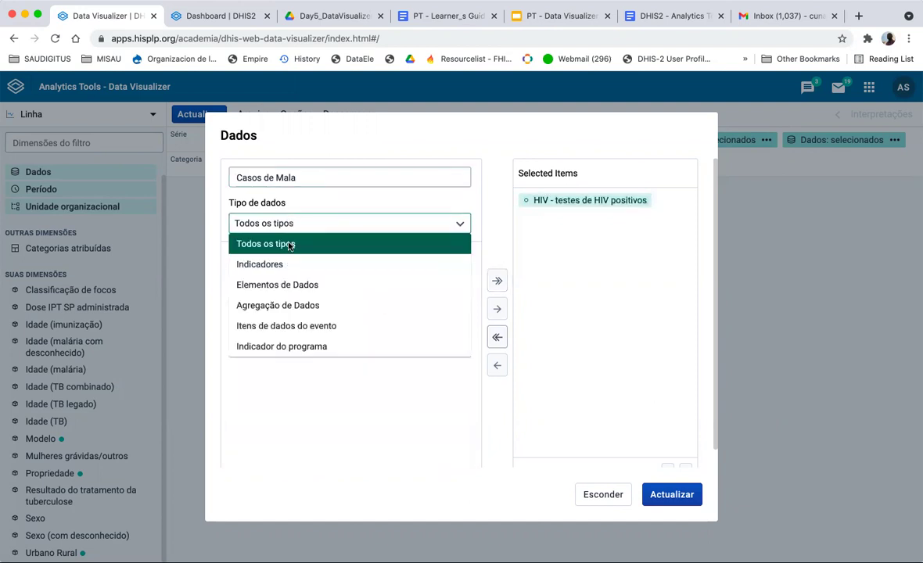
{"action": "left_click", "coordinate": [286, 285]}
{"action": "left_click", "coordinate": [300, 271]}
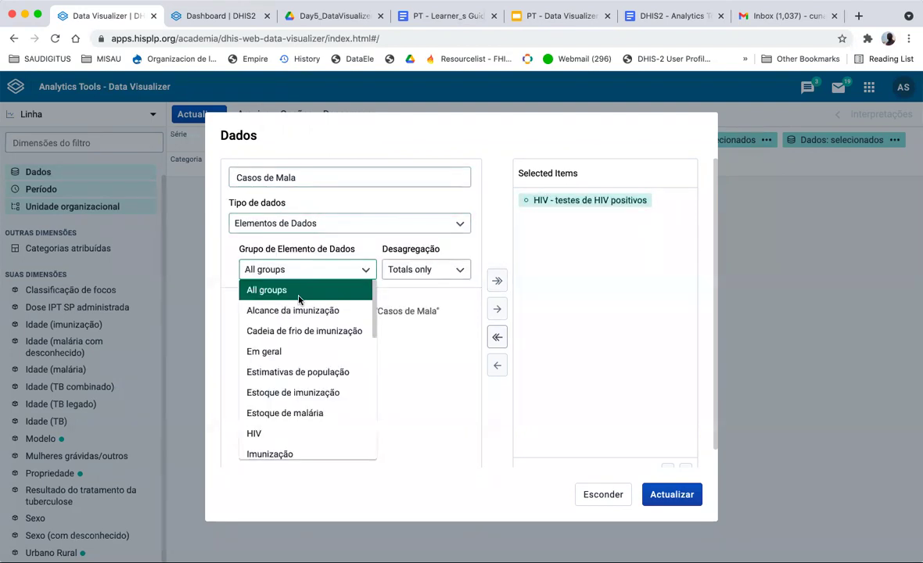
{"action": "scroll", "coordinate": [288, 435], "scroll_direction": "down", "scroll_amount": 3}
{"action": "left_click", "coordinate": [278, 420]}
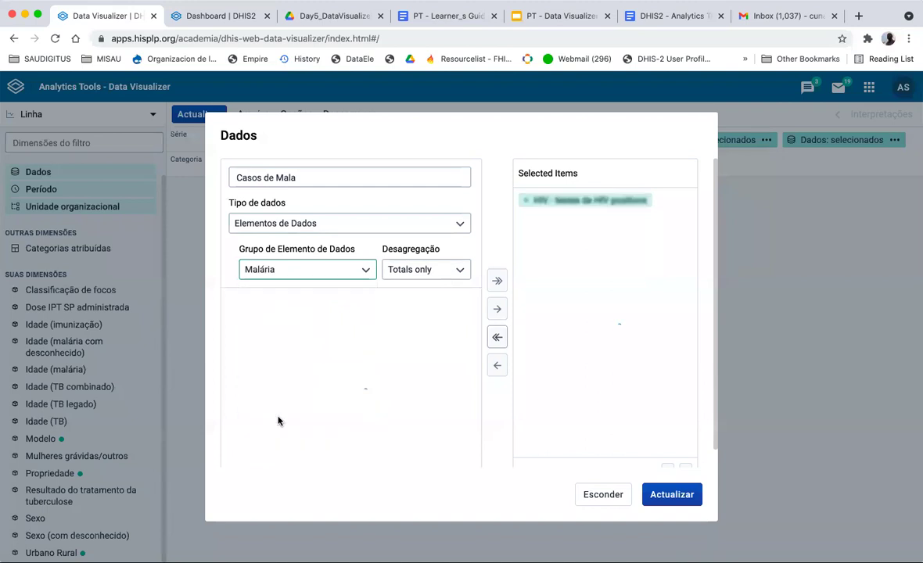
- Shorten the search to "Casos de Ma", add MAL - Casos de malária classificados to the selected data items and apply the selection
{"action": "left_click", "coordinate": [309, 181]}
{"action": "key", "text": "BackSpace"}
{"action": "key", "text": "BackSpace"}
{"action": "left_click", "coordinate": [309, 302]}
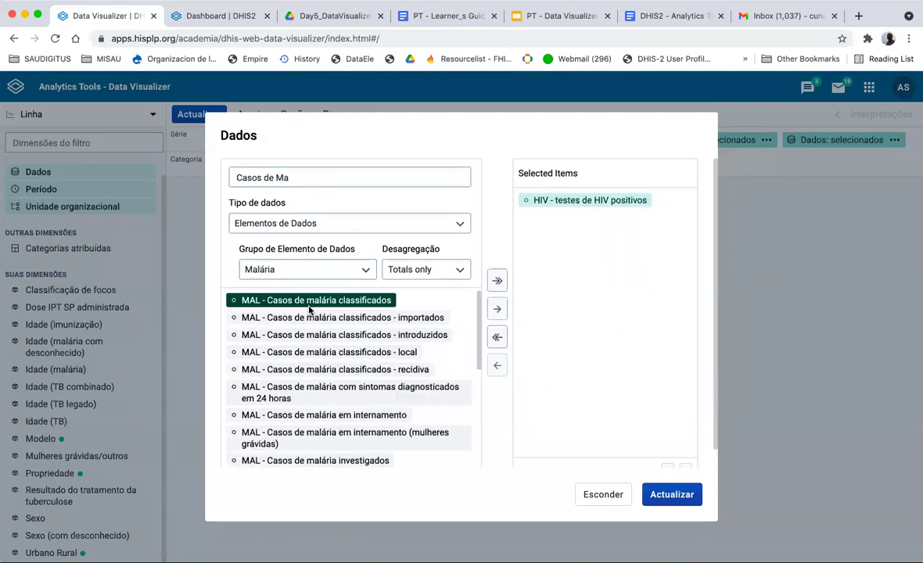
{"action": "double_click", "coordinate": [309, 302]}
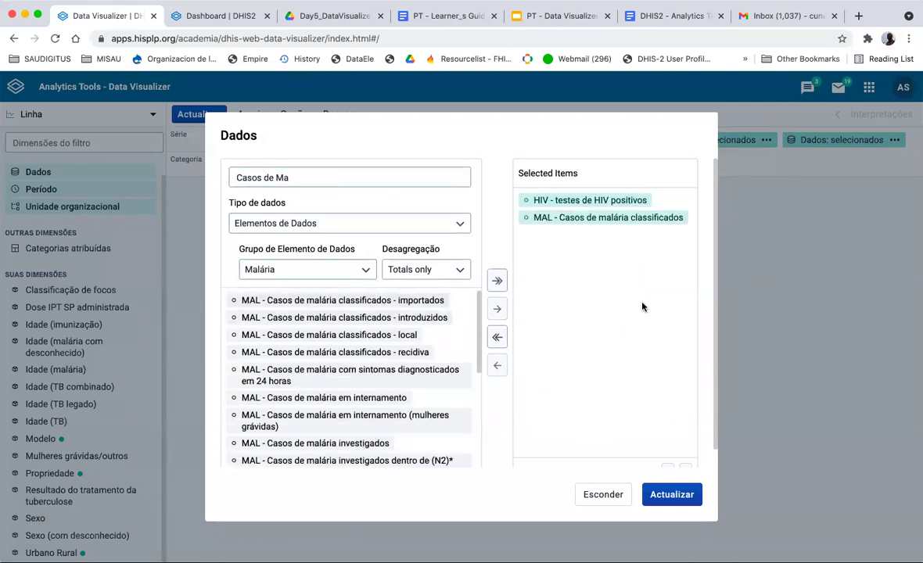
{"action": "left_click", "coordinate": [670, 495]}
- Move the Dados dimension from the filter to the series and update the line chart
{"action": "left_click_drag", "start_coordinate": [806, 139], "coordinate": [274, 139]}
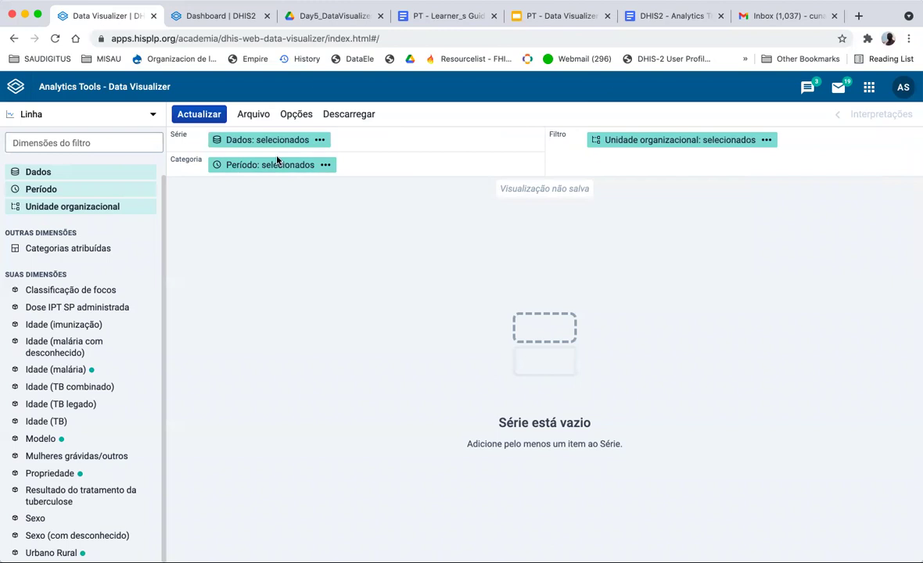
{"action": "left_click", "coordinate": [202, 114]}
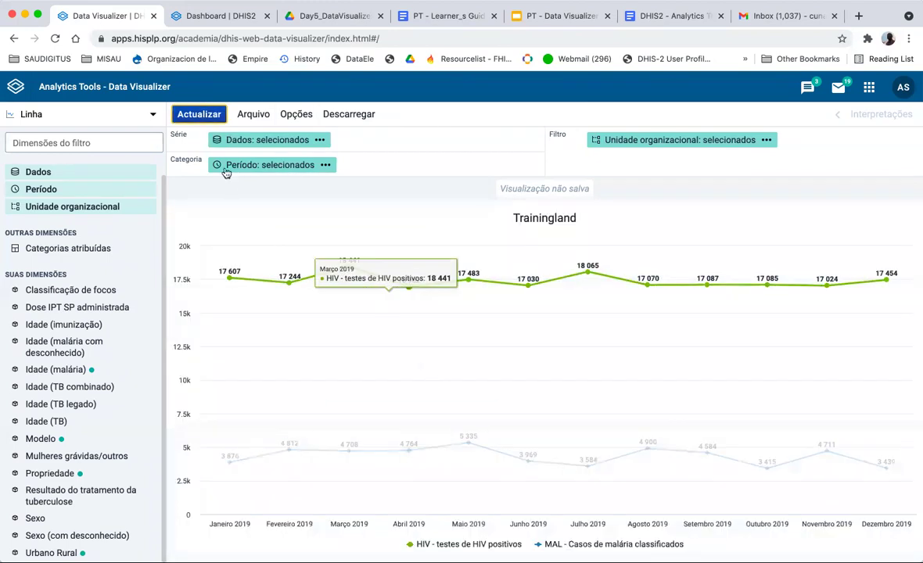
- Change the visualization type from Linha to Coluna and update the chart
{"action": "left_click", "coordinate": [117, 117]}
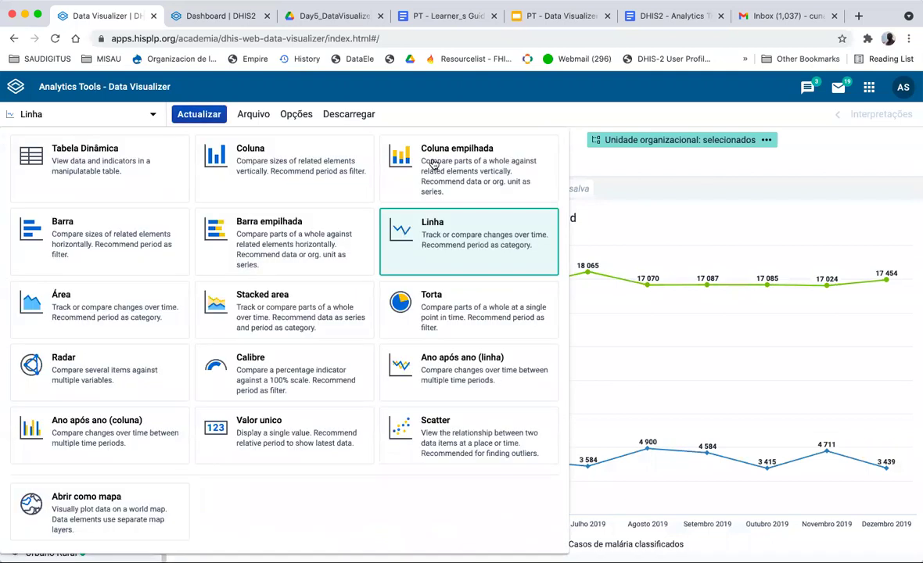
{"action": "left_click", "coordinate": [299, 168]}
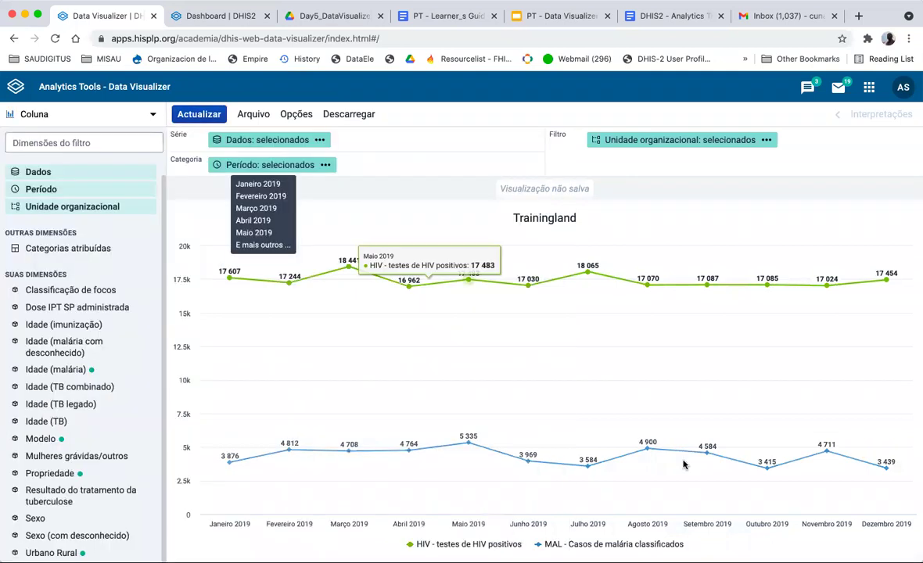
{"action": "left_click", "coordinate": [210, 115]}
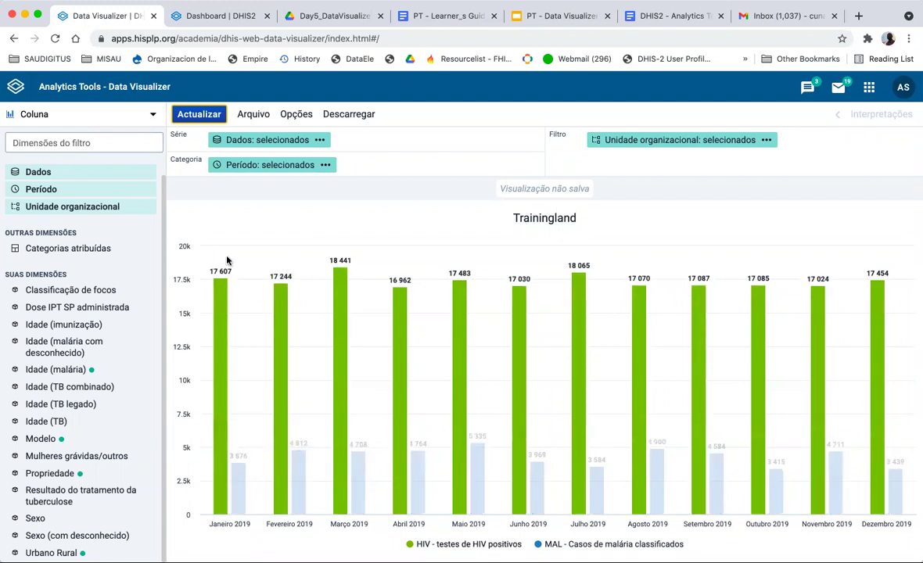
- In the chart's series options, set the visualization type of MAL - Casos de malária classificados to line
{"action": "mouse_move", "coordinate": [216, 366]}
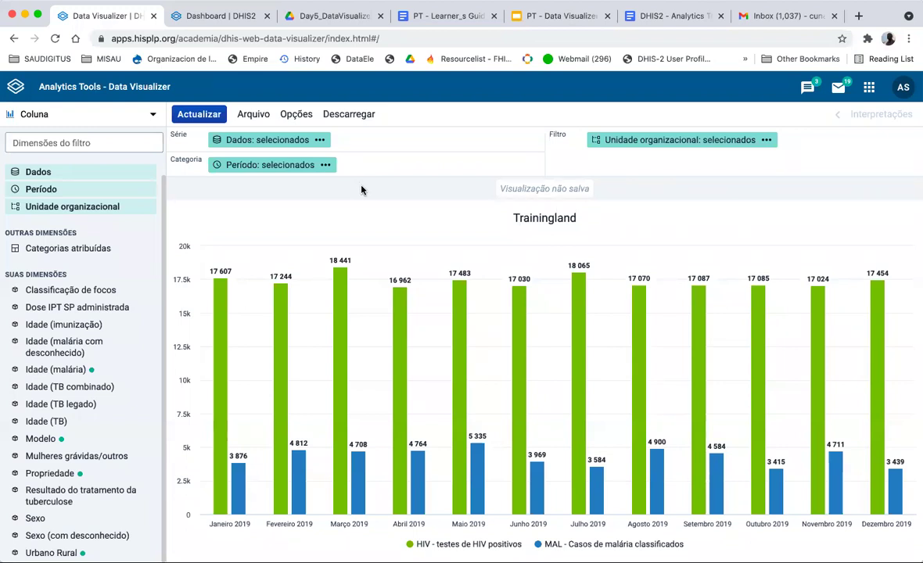
{"action": "left_click", "coordinate": [296, 115]}
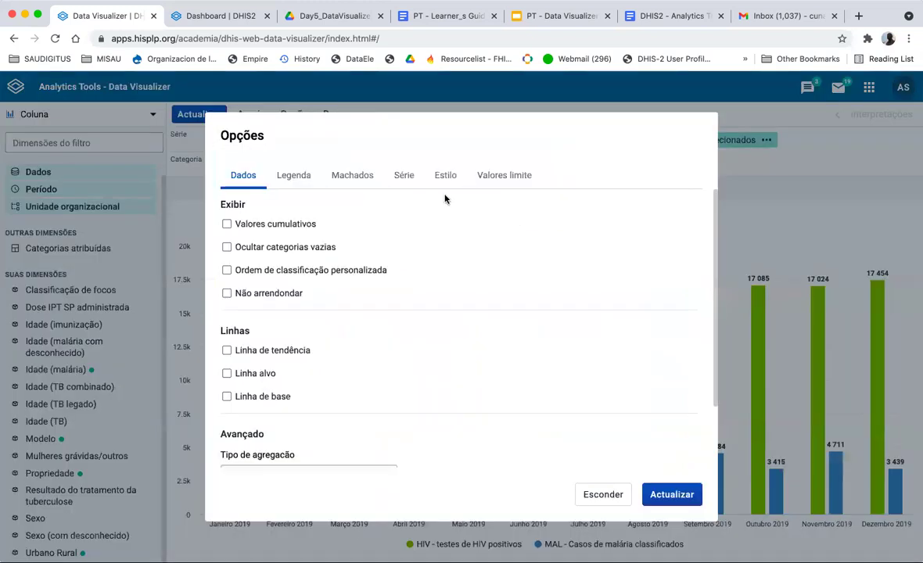
{"action": "left_click", "coordinate": [405, 177]}
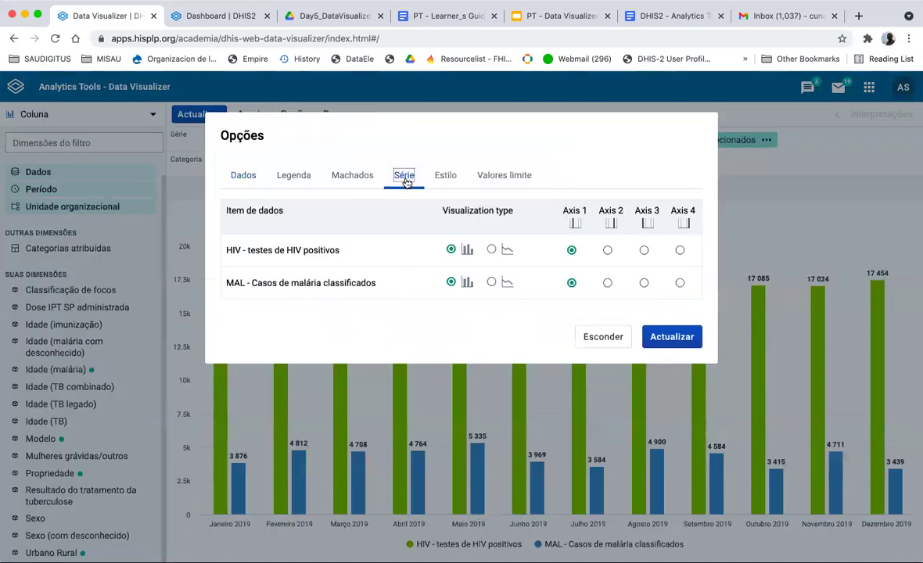
{"action": "left_click", "coordinate": [401, 180]}
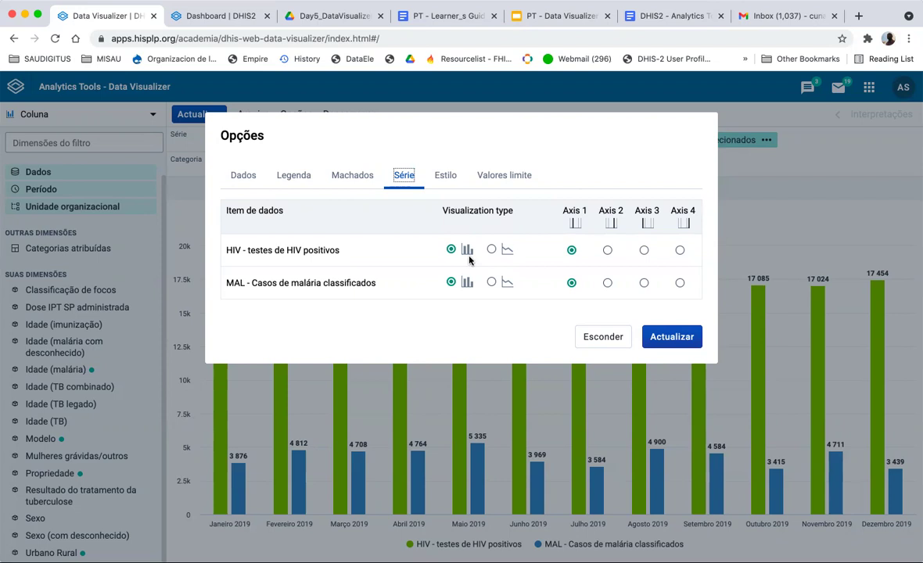
{"action": "scroll", "coordinate": [469, 260], "scroll_direction": "up", "scroll_amount": 5}
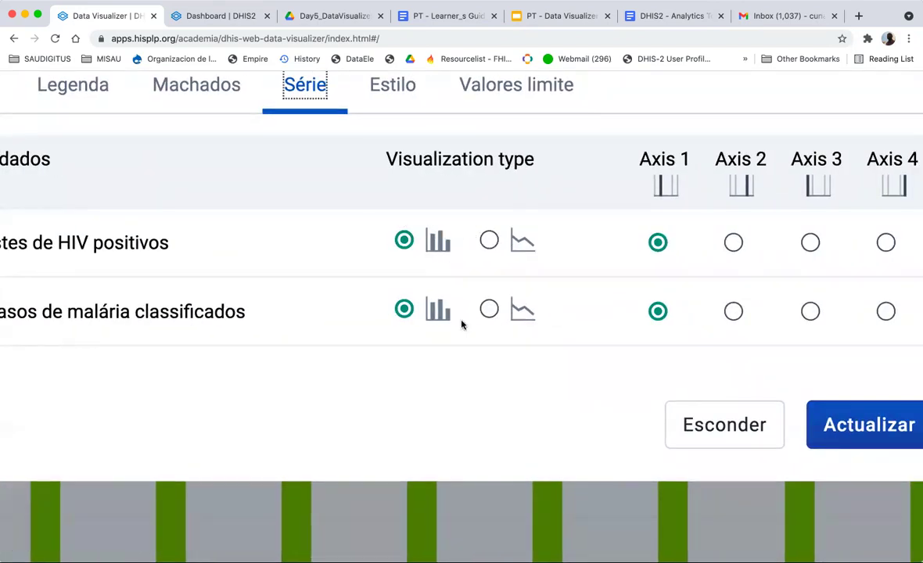
{"action": "scroll", "coordinate": [527, 371], "scroll_direction": "down", "scroll_amount": 2}
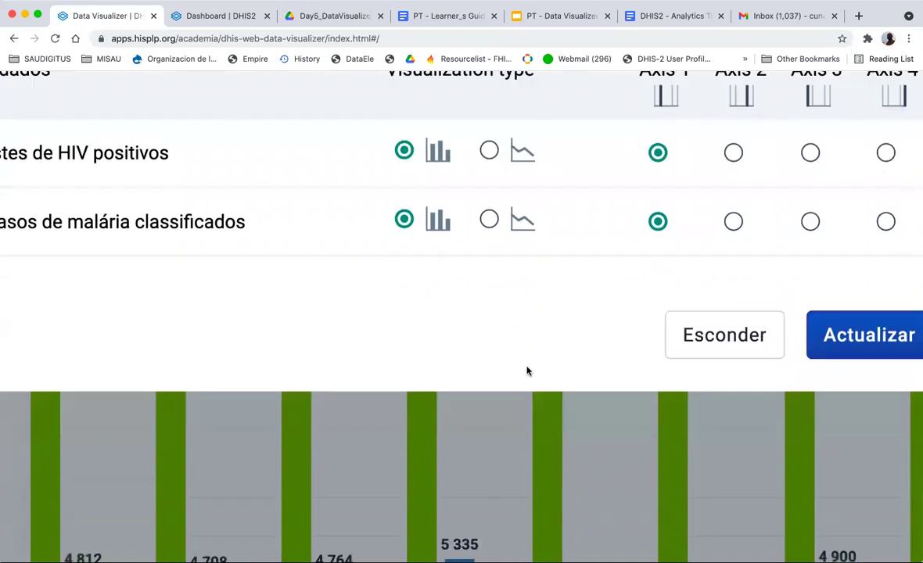
{"action": "scroll", "coordinate": [526, 371], "scroll_direction": "right", "scroll_amount": 2}
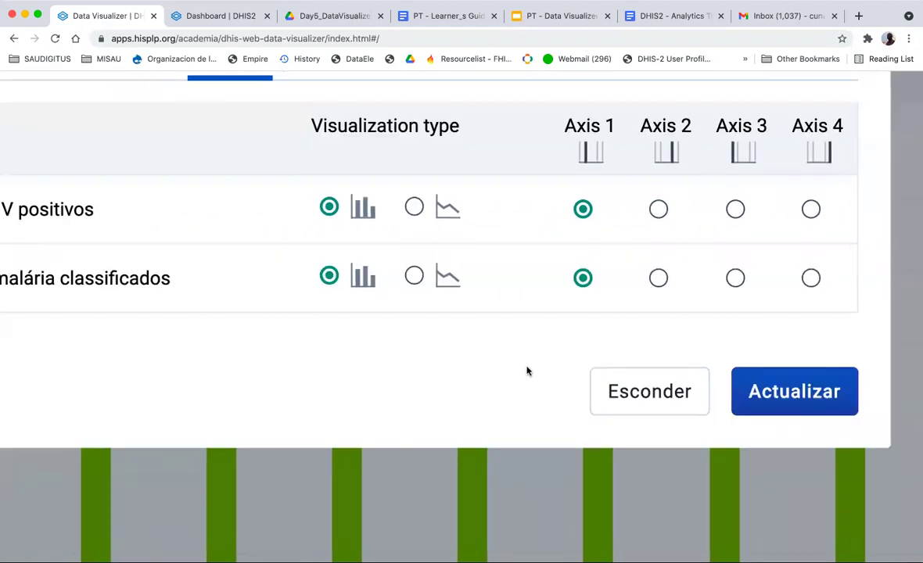
{"action": "scroll", "coordinate": [528, 371], "scroll_direction": "right", "scroll_amount": 2}
{"action": "left_click_drag", "start_coordinate": [503, 122], "coordinate": [795, 127]}
{"action": "left_click", "coordinate": [563, 119]}
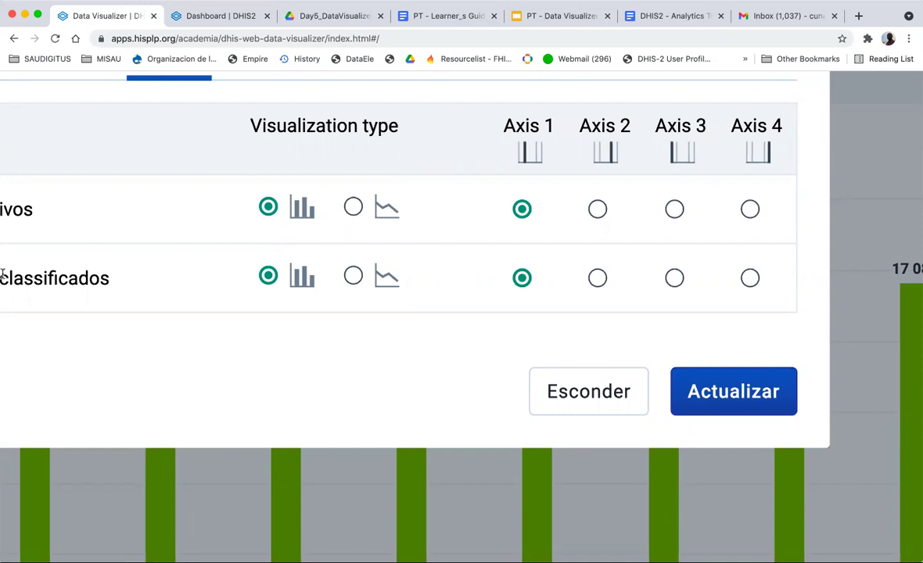
{"action": "scroll", "coordinate": [457, 282], "scroll_direction": "left", "scroll_amount": 5}
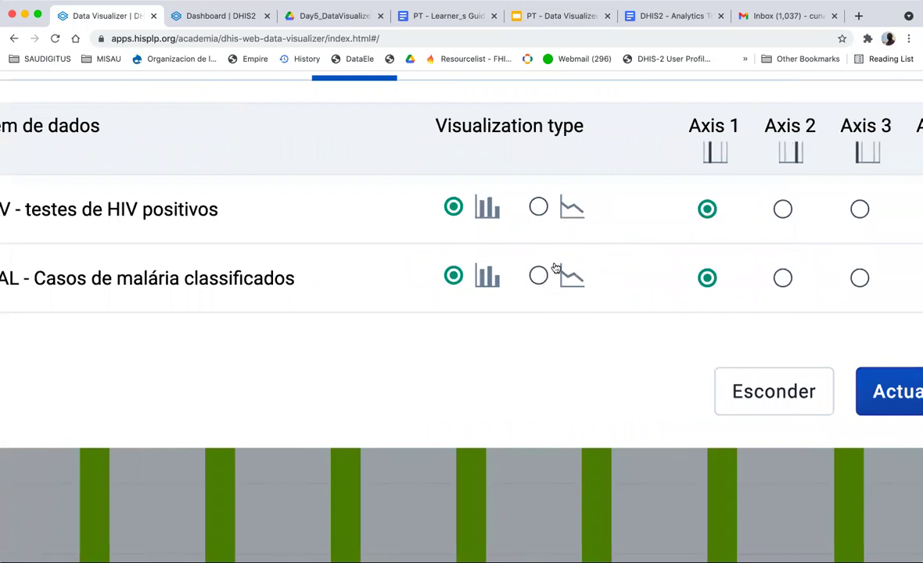
{"action": "left_click", "coordinate": [538, 275]}
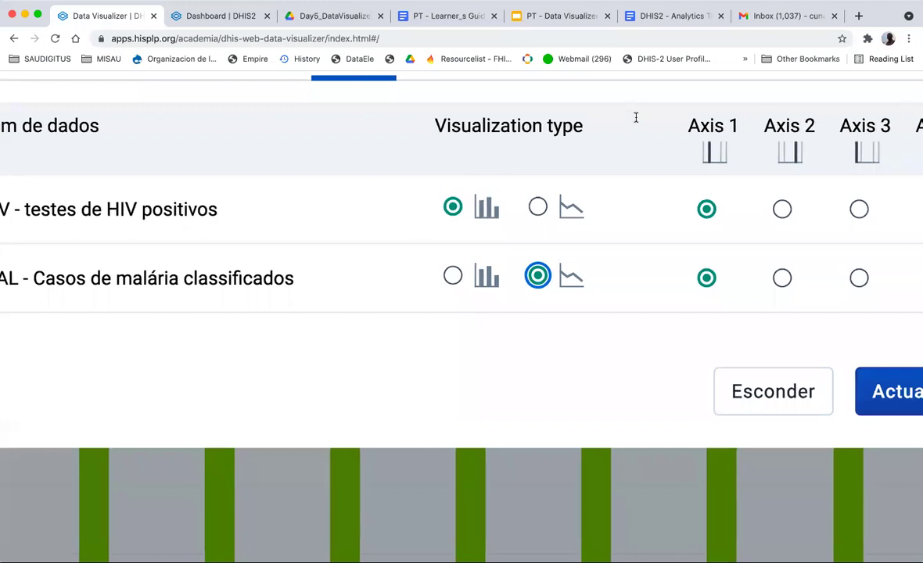
- Assign MAL - Casos de malária classificados to Axis 2 in the series options and update the chart
{"action": "scroll", "coordinate": [639, 280], "scroll_direction": "right", "scroll_amount": 3}
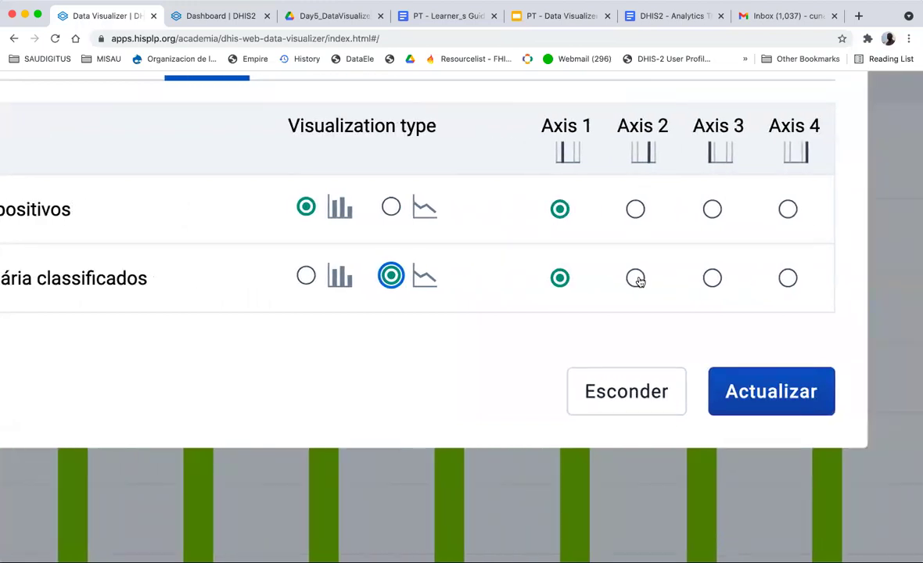
{"action": "left_click", "coordinate": [636, 279]}
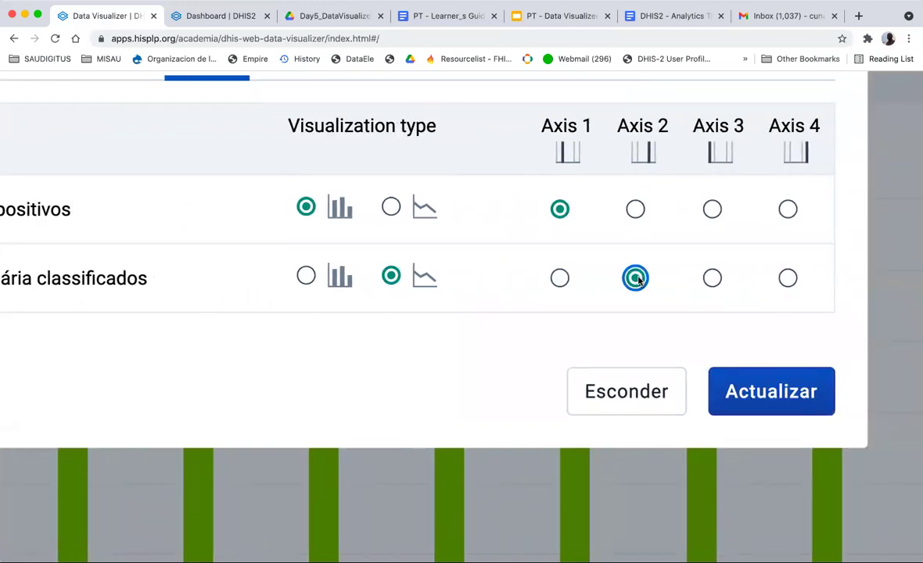
{"action": "scroll", "coordinate": [638, 280], "scroll_direction": "left", "scroll_amount": 3}
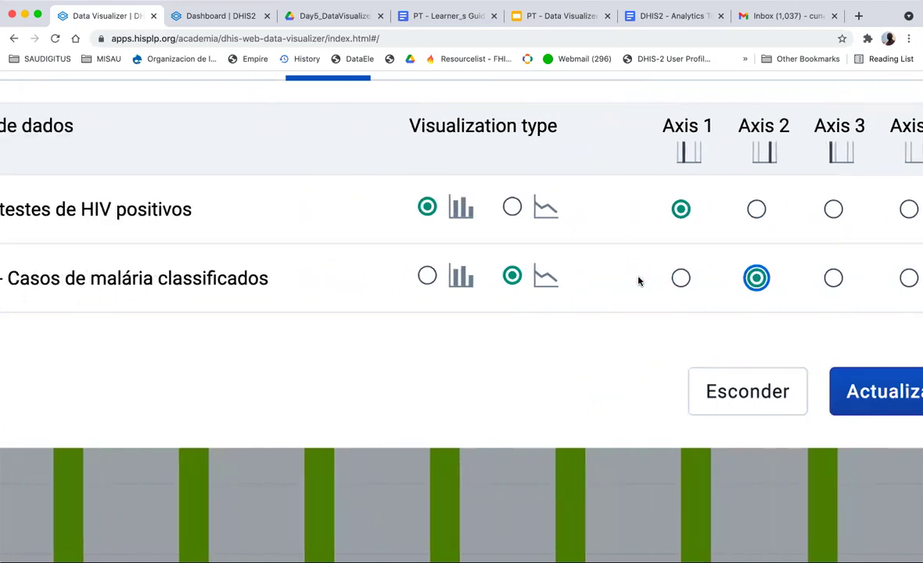
{"action": "scroll", "coordinate": [642, 279], "scroll_direction": "right", "scroll_amount": 5}
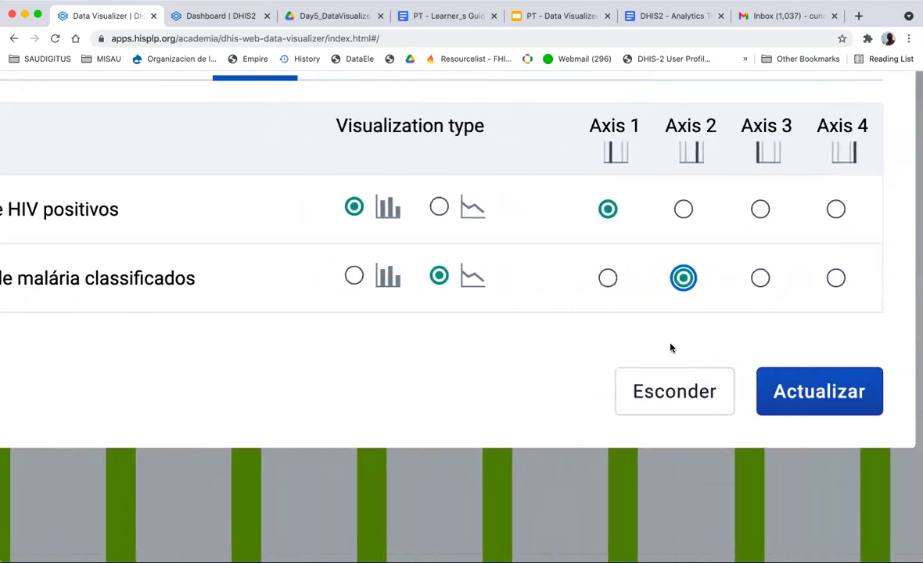
{"action": "scroll", "coordinate": [671, 348], "scroll_direction": "down", "scroll_amount": 5}
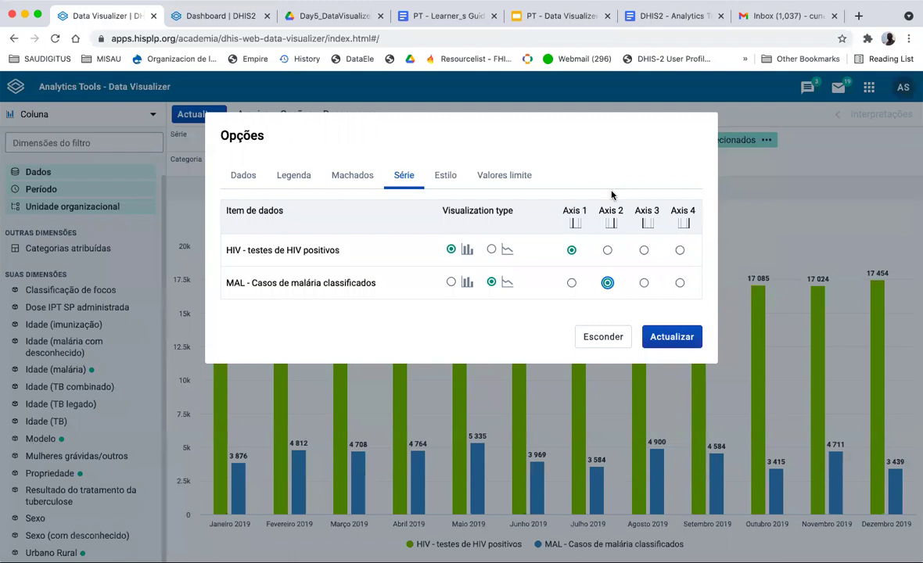
{"action": "left_click", "coordinate": [669, 336]}
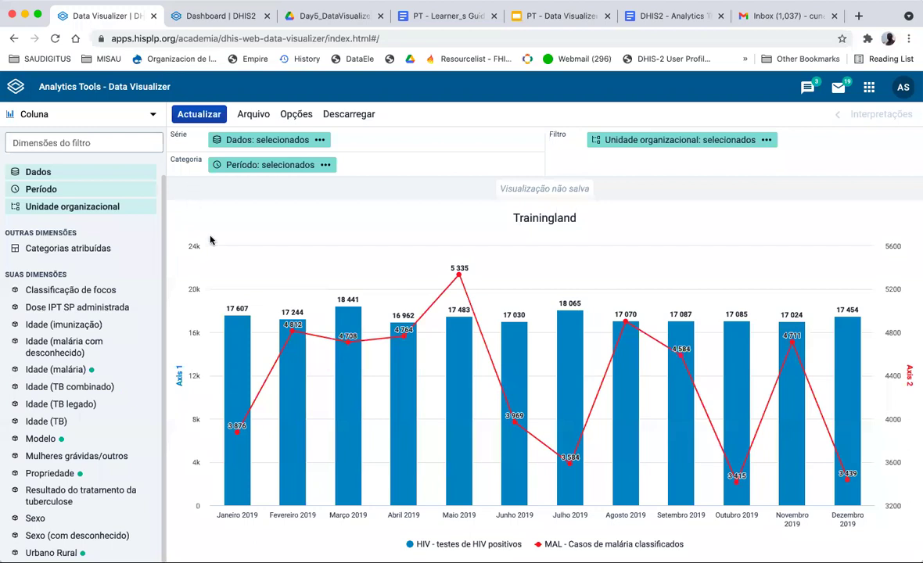
- Examine the combined column and line chart of HIV and malaria data, including both vertical axes
{"action": "scroll", "coordinate": [210, 240], "scroll_direction": "up", "scroll_amount": 5}
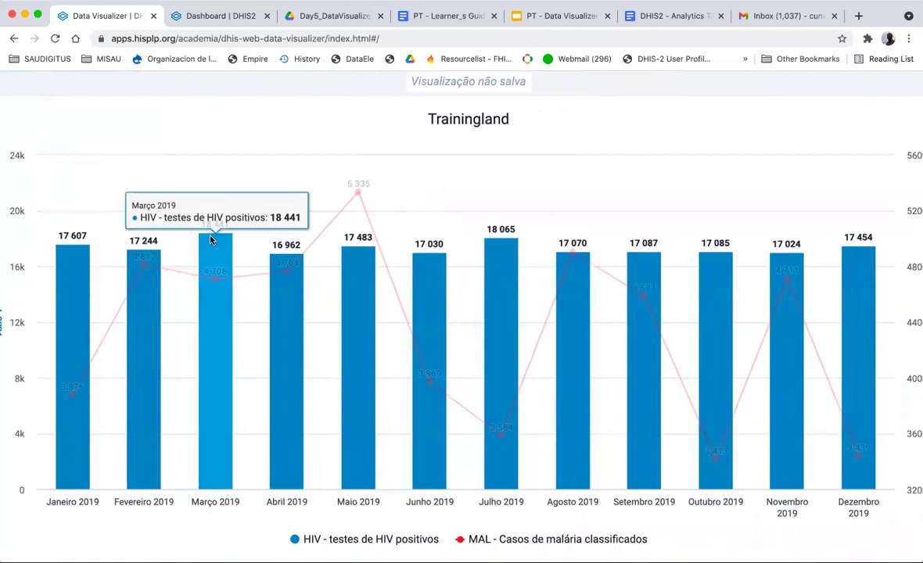
{"action": "scroll", "coordinate": [208, 246], "scroll_direction": "right", "scroll_amount": 2}
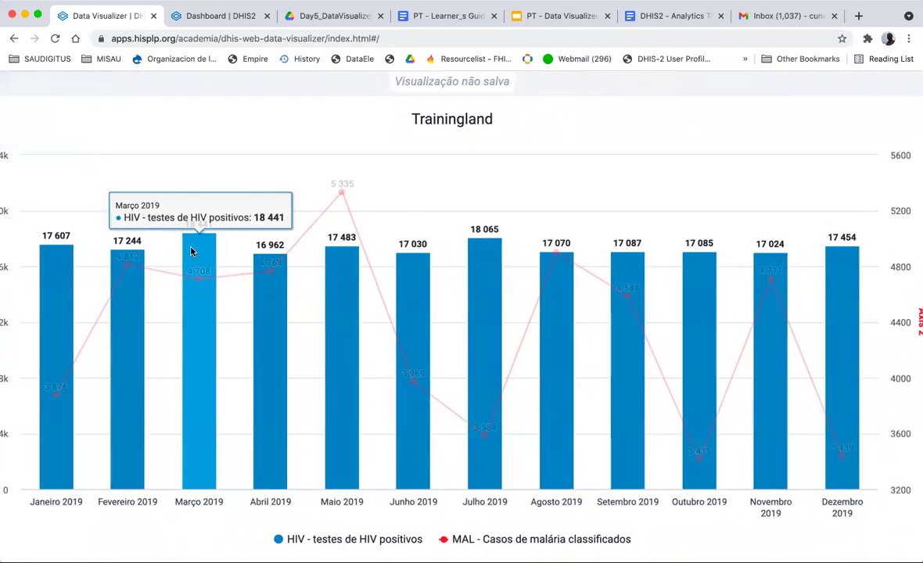
{"action": "scroll", "coordinate": [191, 251], "scroll_direction": "down", "scroll_amount": 5}
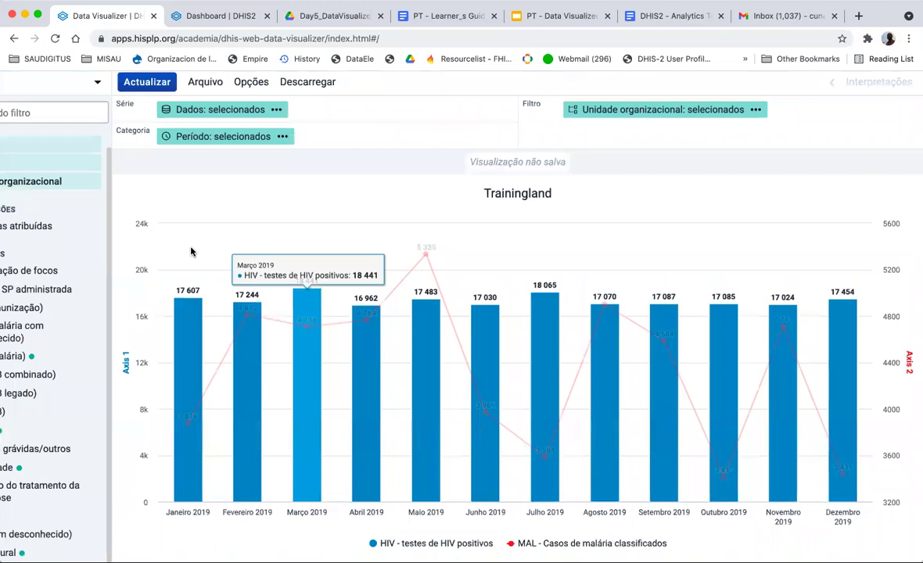
{"action": "scroll", "coordinate": [191, 251], "scroll_direction": "up", "scroll_amount": 2}
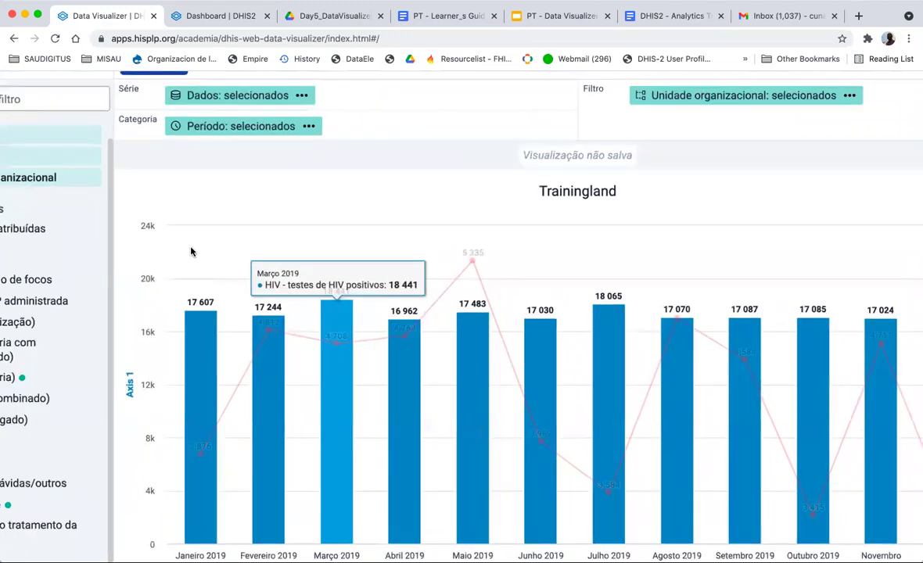
{"action": "scroll", "coordinate": [191, 251], "scroll_direction": "right", "scroll_amount": 3}
{"action": "scroll", "coordinate": [363, 101], "scroll_direction": "down", "scroll_amount": 2}
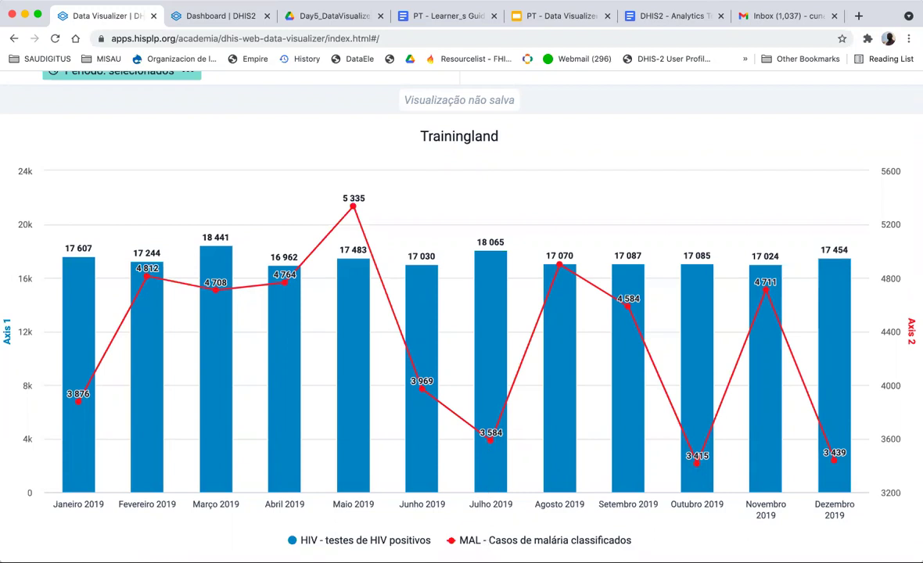
- In the series options, set MAL - Casos de malária classificados to column on Axis 1 and update the chart
{"action": "scroll", "coordinate": [401, 351], "scroll_direction": "down", "scroll_amount": 2}
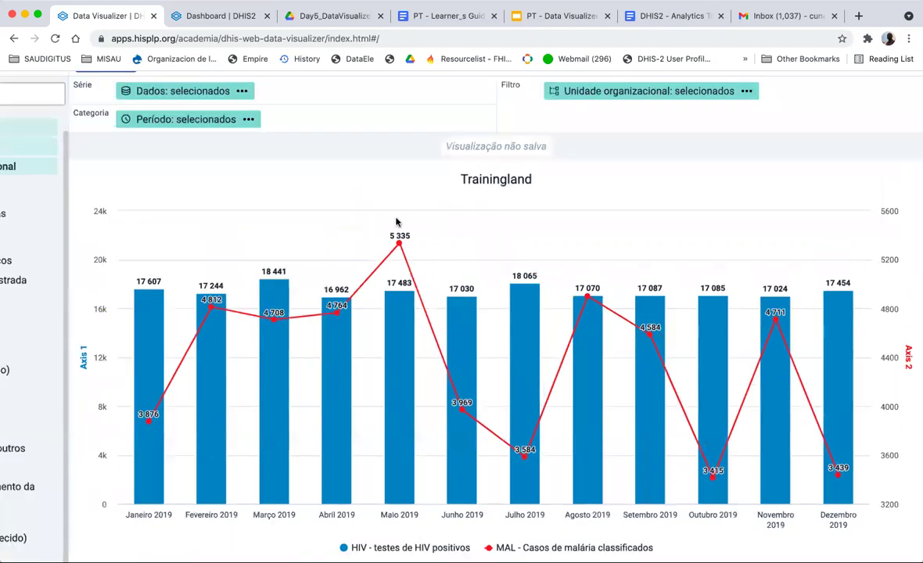
{"action": "scroll", "coordinate": [250, 185], "scroll_direction": "down", "scroll_amount": 5}
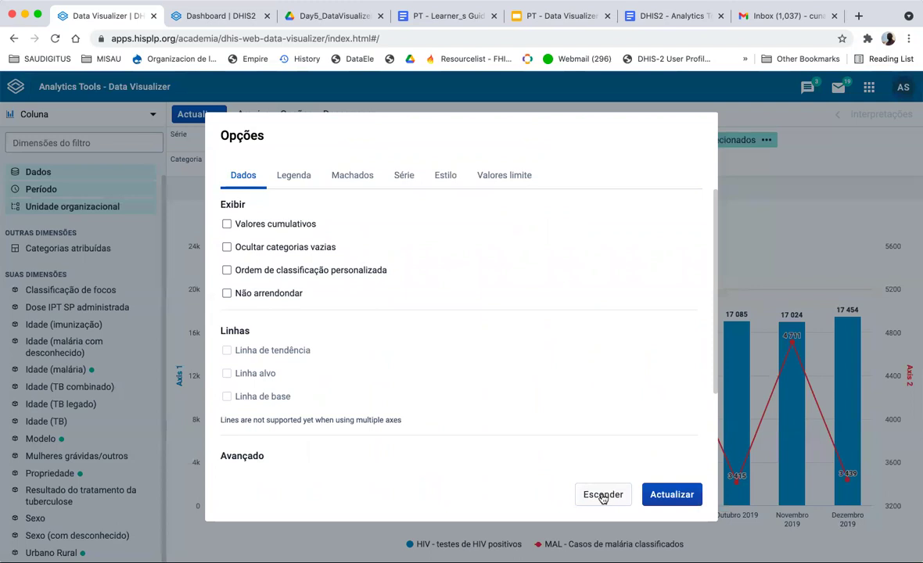
{"action": "left_click", "coordinate": [403, 177]}
{"action": "left_click", "coordinate": [451, 283]}
{"action": "left_click", "coordinate": [571, 283]}
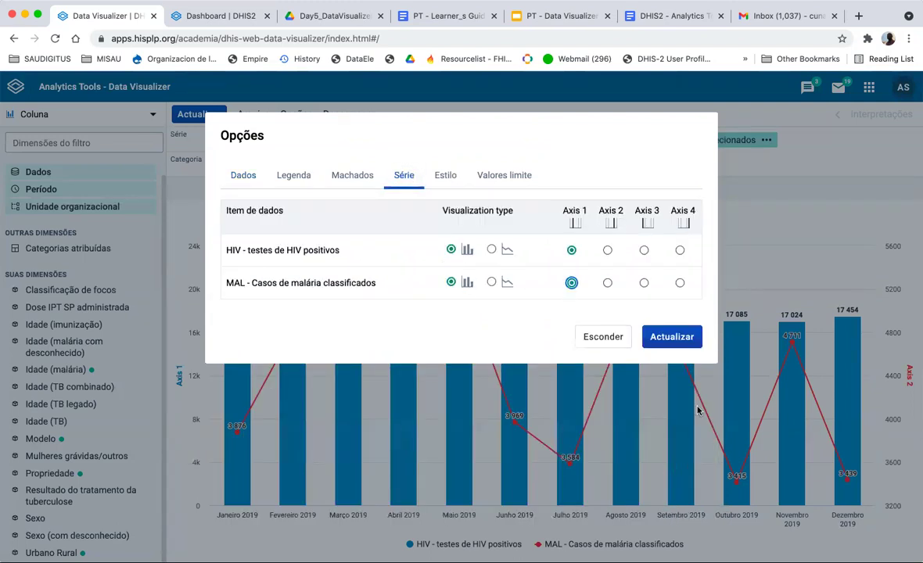
{"action": "left_click", "coordinate": [662, 342]}
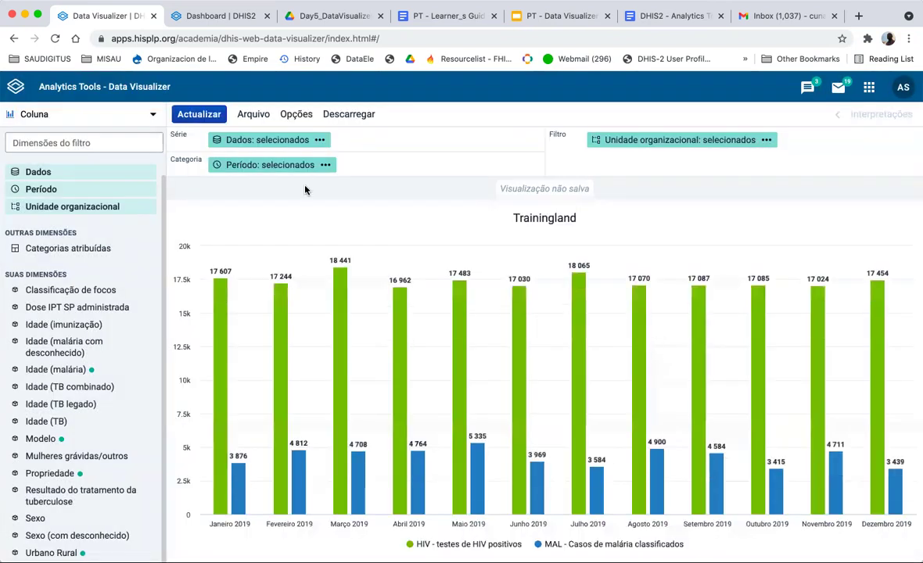
- Review the selected items of the Dados dimension and close the selection without changes
{"action": "left_click", "coordinate": [235, 139]}
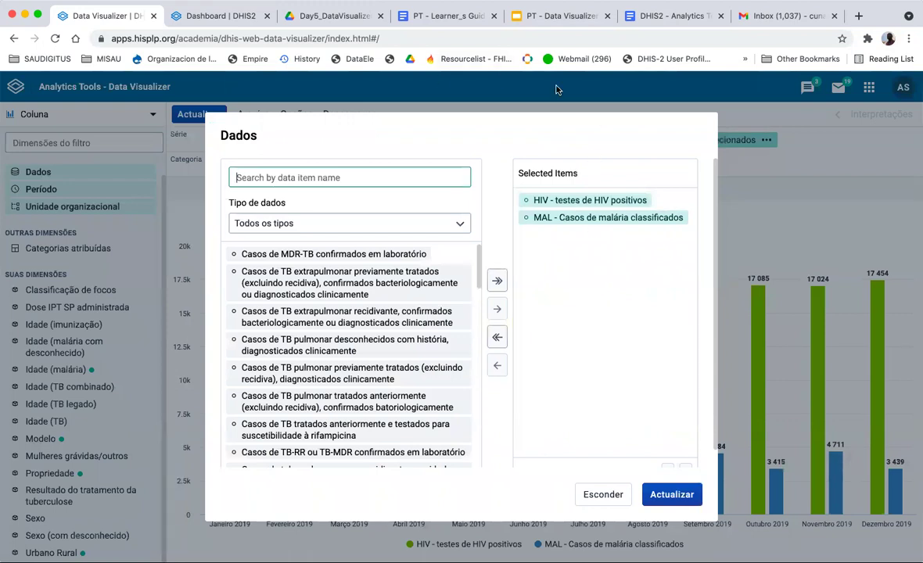
{"action": "left_click", "coordinate": [590, 215]}
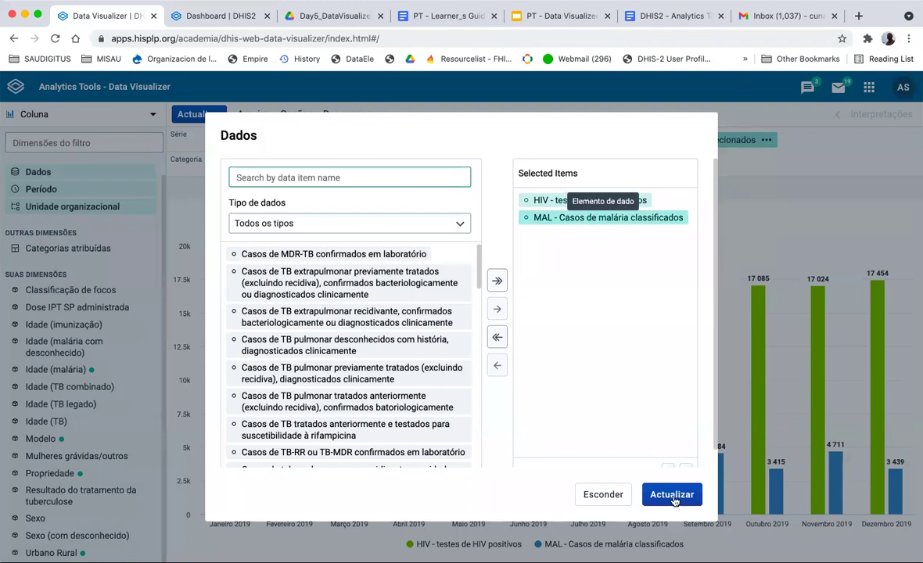
{"action": "left_click", "coordinate": [604, 495]}
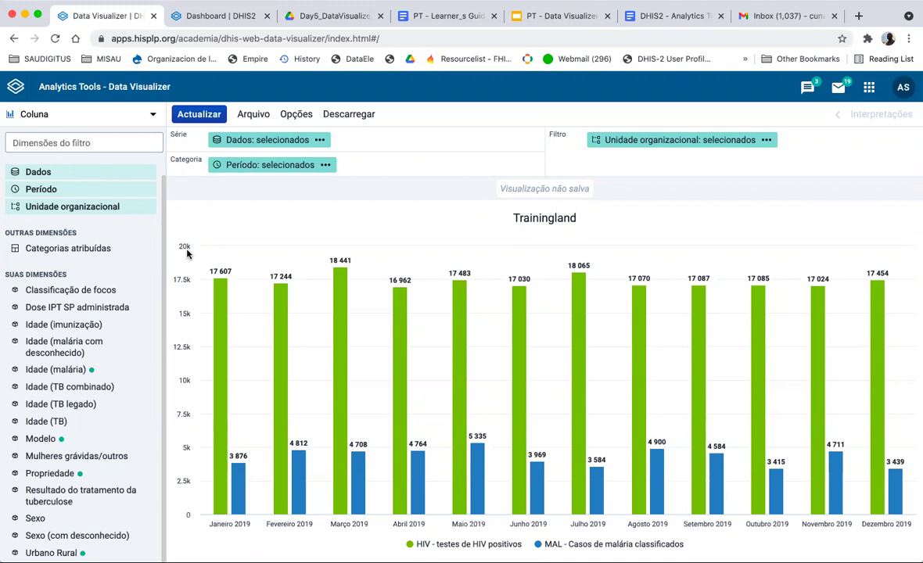
- In the series options, set MAL - Casos de malária classificados to line on Axis 2 and update the chart
{"action": "left_click", "coordinate": [298, 115]}
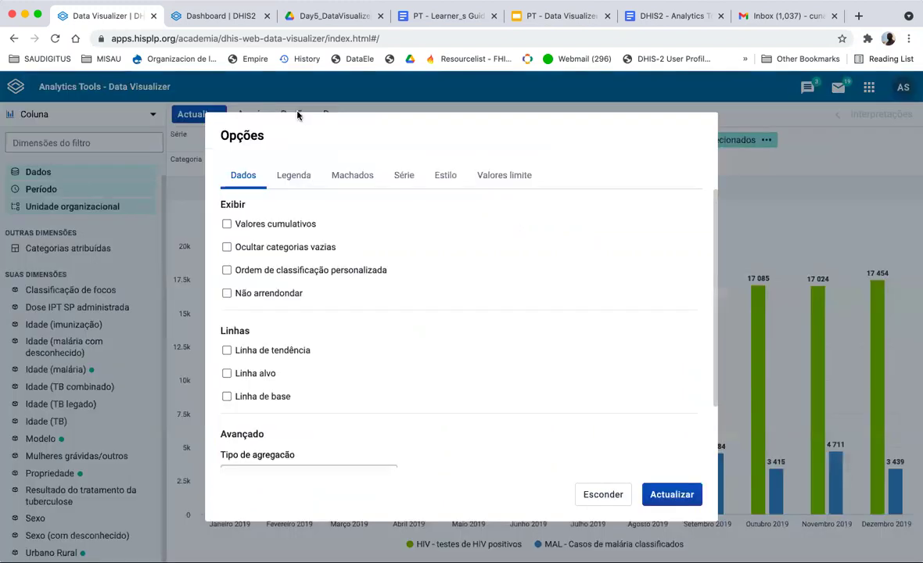
{"action": "left_click", "coordinate": [402, 177]}
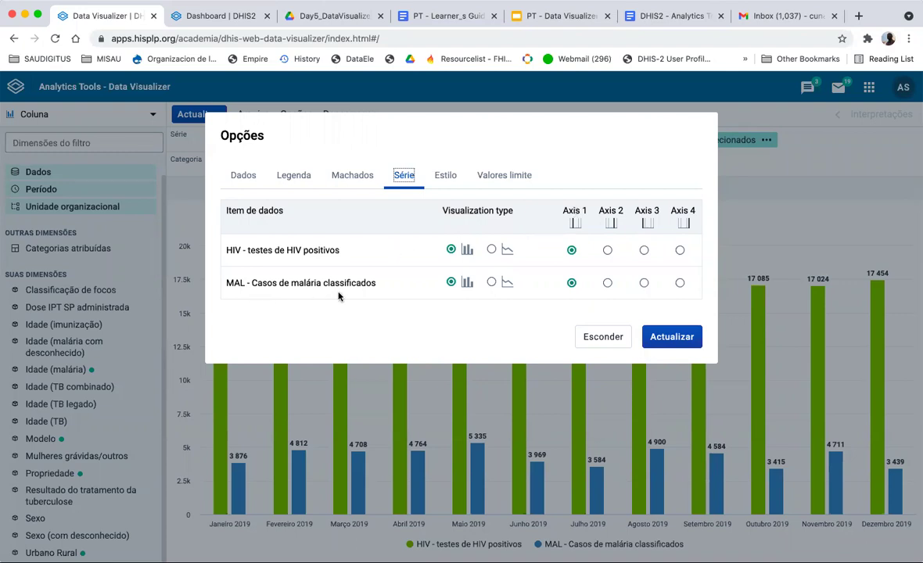
{"action": "left_click", "coordinate": [493, 283]}
{"action": "scroll", "coordinate": [508, 284], "scroll_direction": "up", "scroll_amount": 5}
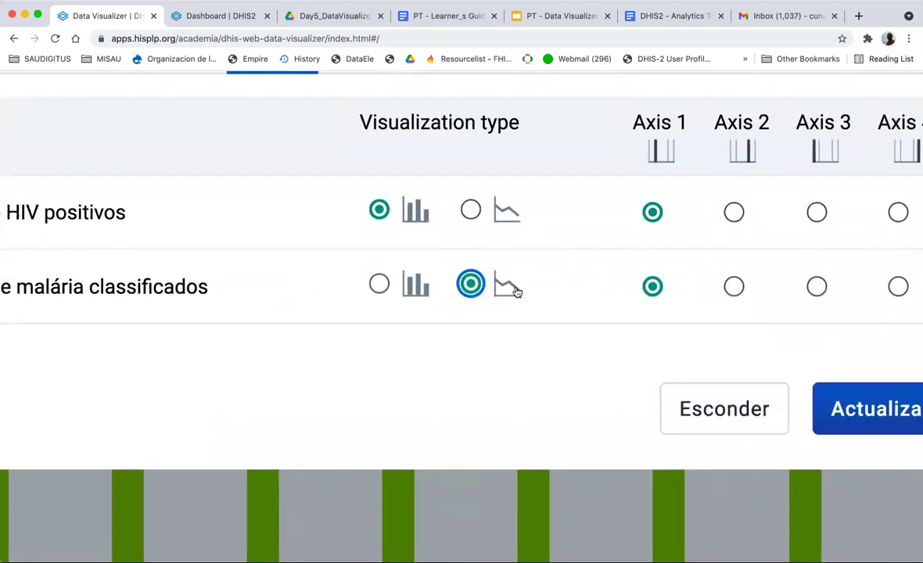
{"action": "scroll", "coordinate": [516, 292], "scroll_direction": "down", "scroll_amount": 5}
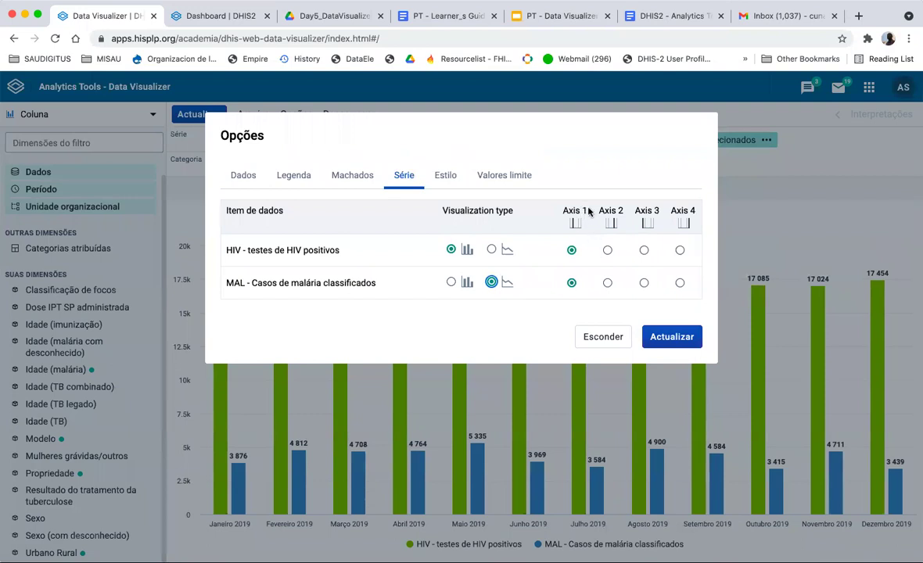
{"action": "left_click", "coordinate": [608, 284]}
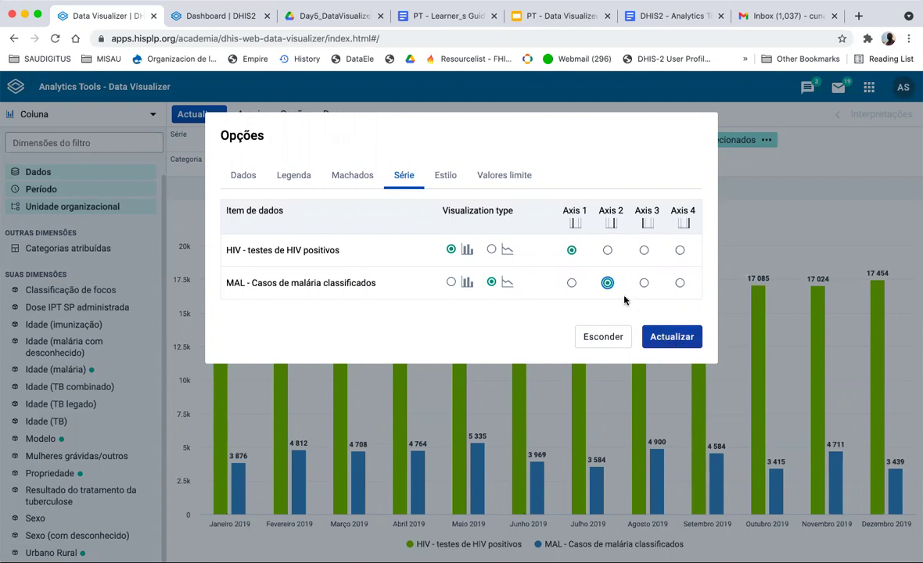
{"action": "left_click_drag", "start_coordinate": [226, 282], "coordinate": [527, 295]}
{"action": "left_click", "coordinate": [542, 302]}
{"action": "left_click", "coordinate": [669, 337]}
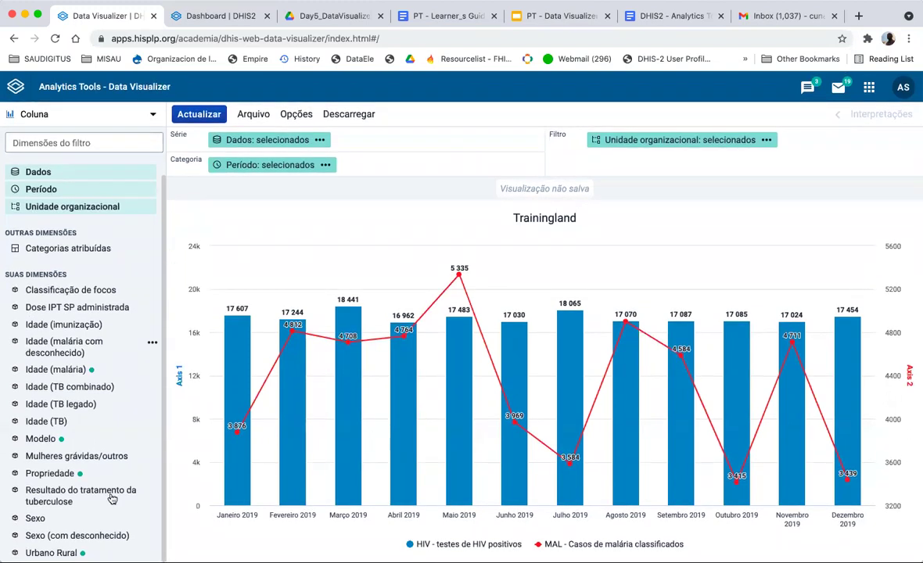
- Add the Urbano Rural dimension as the chart series with the items Periurbano, Rural and Urbano
{"action": "scroll", "coordinate": [86, 523], "scroll_direction": "down", "scroll_amount": 1}
{"action": "left_click", "coordinate": [50, 553]}
{"action": "double_click", "coordinate": [259, 214]}
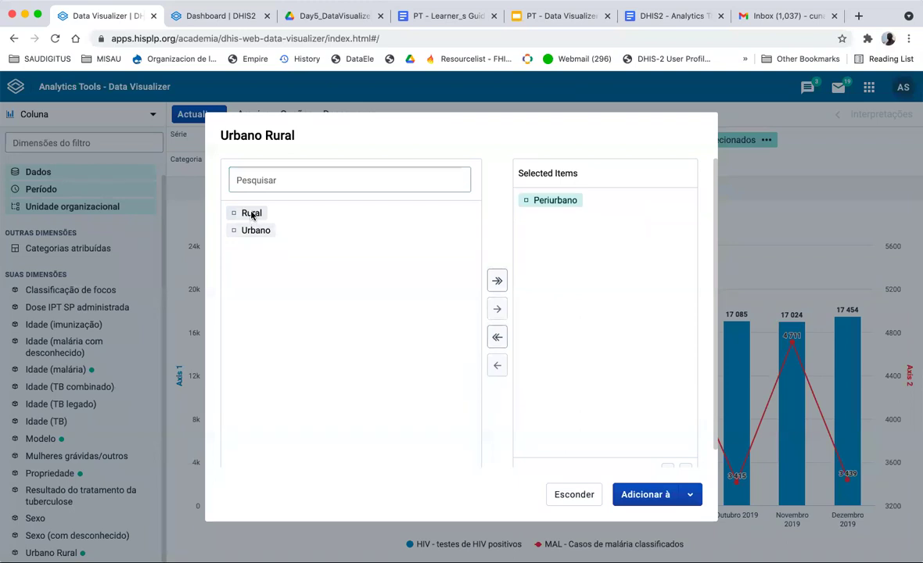
{"action": "double_click", "coordinate": [251, 213]}
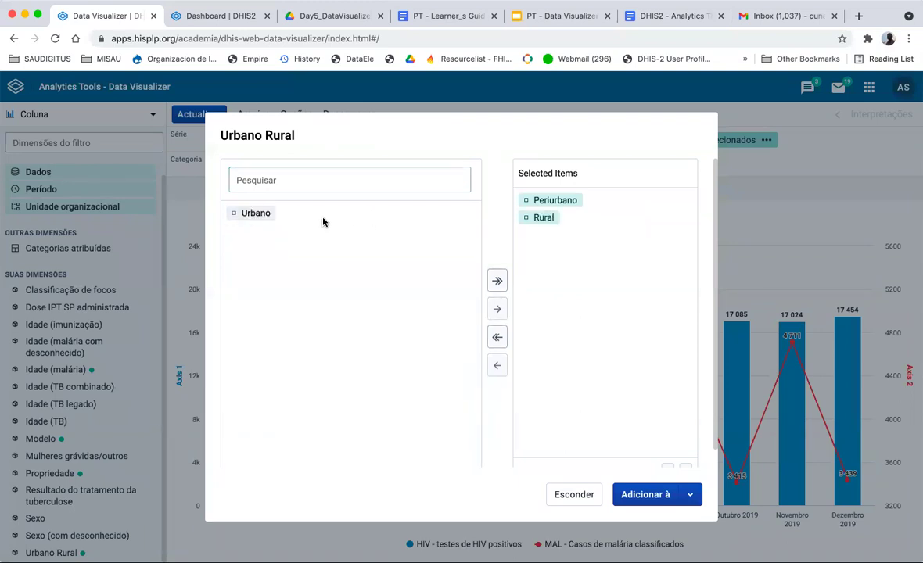
{"action": "double_click", "coordinate": [256, 213]}
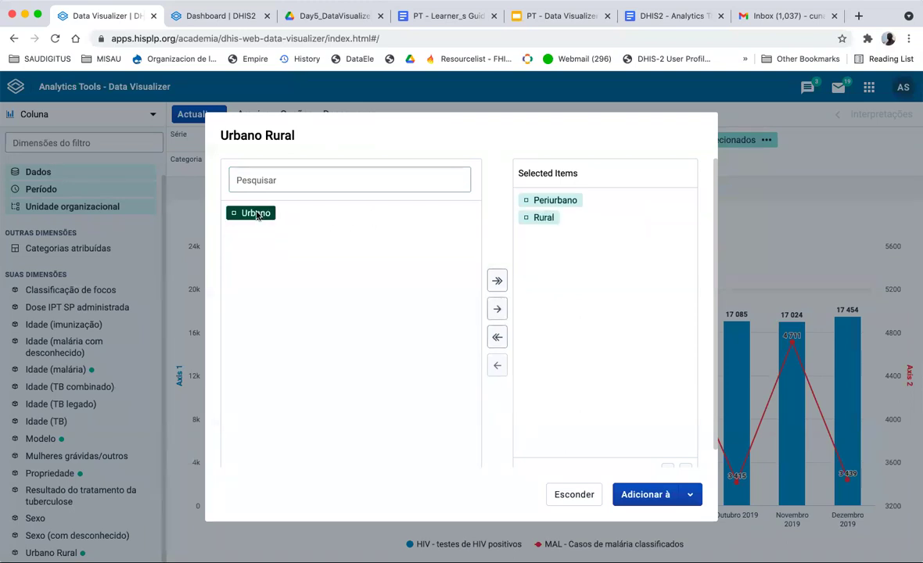
{"action": "left_click", "coordinate": [640, 496]}
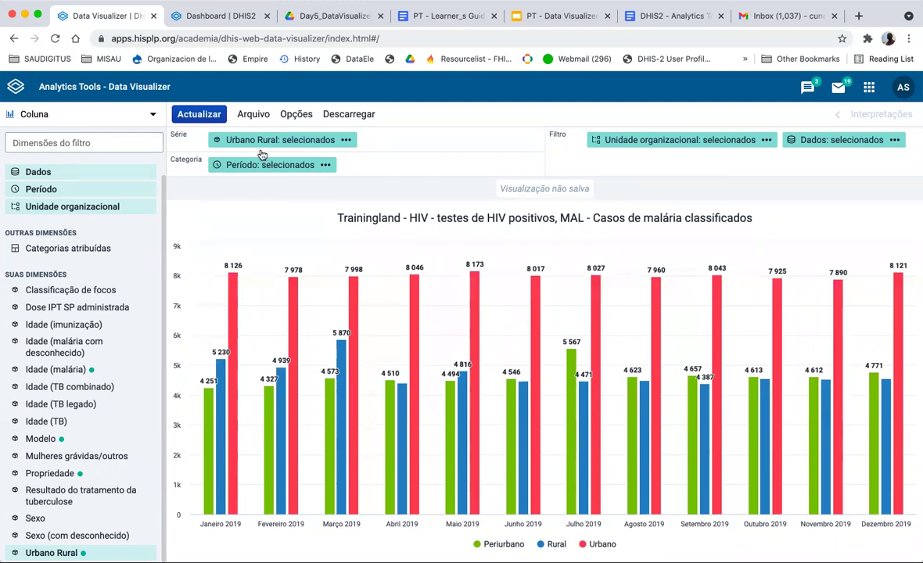
- Move the Dados dimension from the filter to the category axis, alongside Período
{"action": "mouse_move", "coordinate": [221, 141]}
{"action": "mouse_move", "coordinate": [812, 141]}
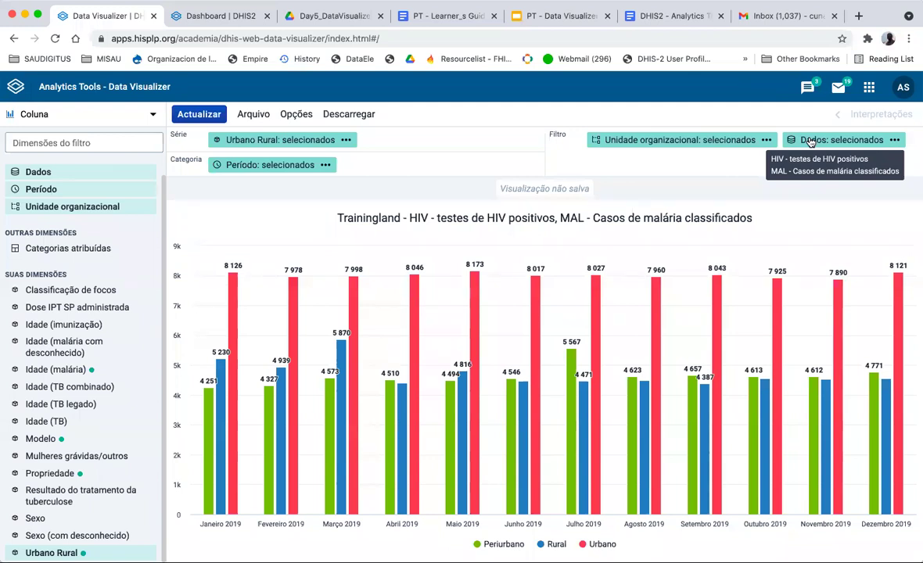
{"action": "left_click_drag", "start_coordinate": [811, 142], "coordinate": [219, 158]}
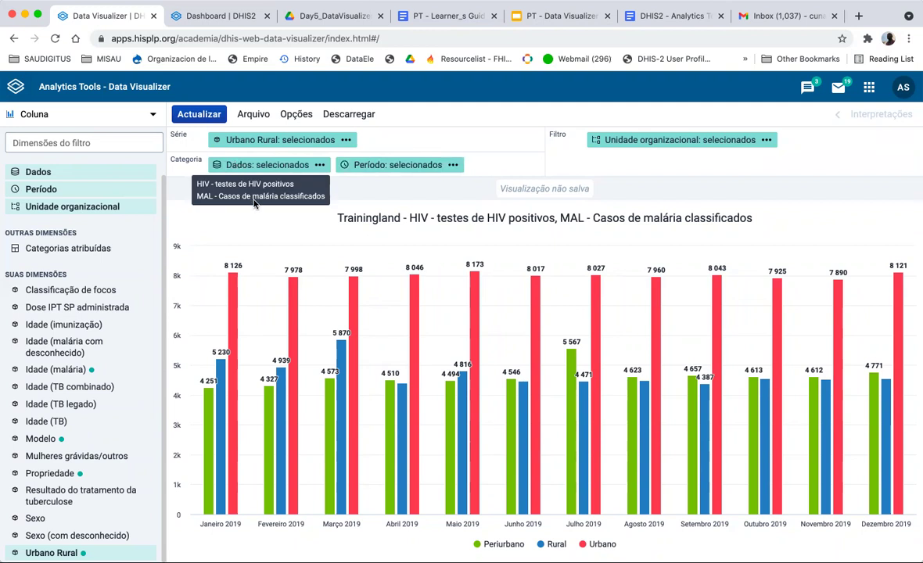
{"action": "mouse_move", "coordinate": [358, 158]}
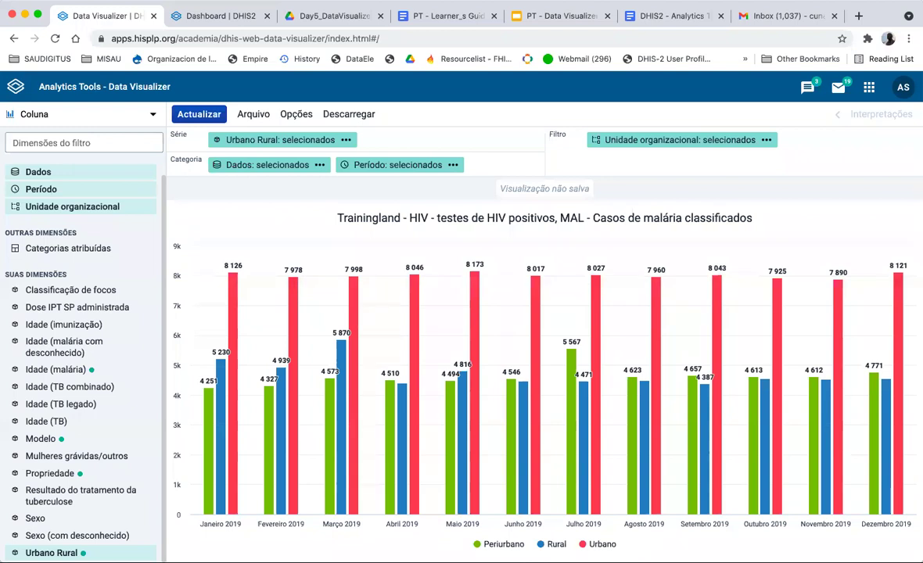
- Examine the monthly Periurbano, Rural and Urbano columns and the list of additional dimensions
{"action": "scroll", "coordinate": [76, 291], "scroll_direction": "down", "scroll_amount": 1}
{"action": "scroll", "coordinate": [74, 281], "scroll_direction": "up", "scroll_amount": 1}
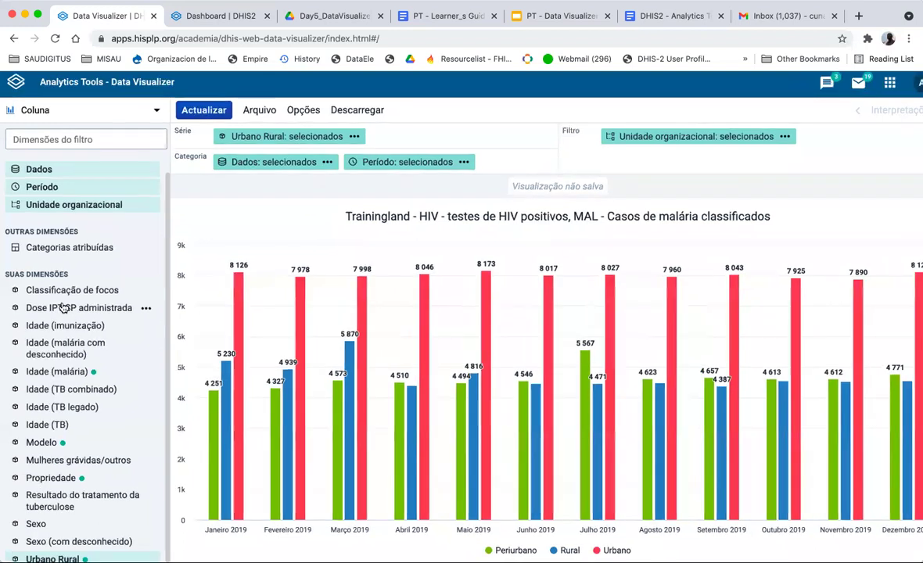
{"action": "scroll", "coordinate": [61, 307], "scroll_direction": "up", "scroll_amount": 5}
{"action": "scroll", "coordinate": [61, 302], "scroll_direction": "up", "scroll_amount": 1}
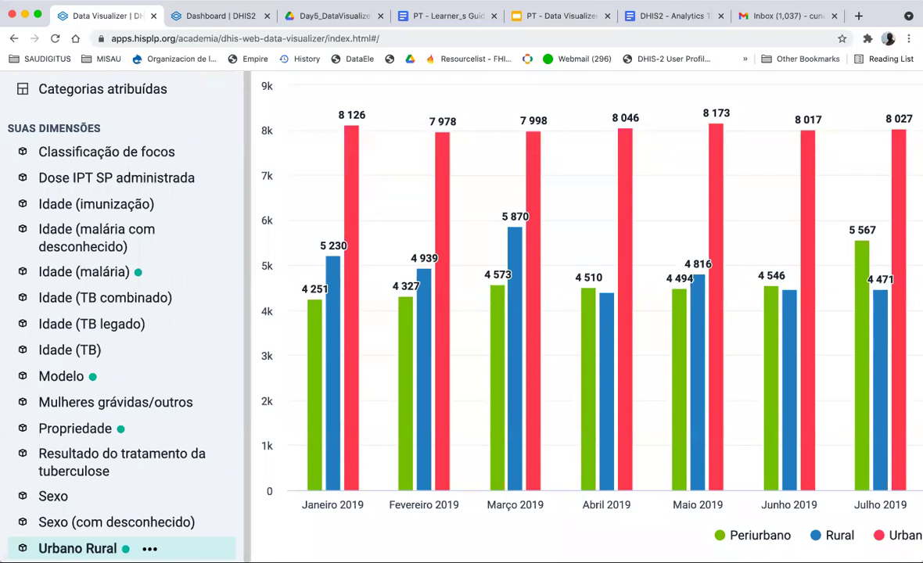
{"action": "mouse_move", "coordinate": [315, 329]}
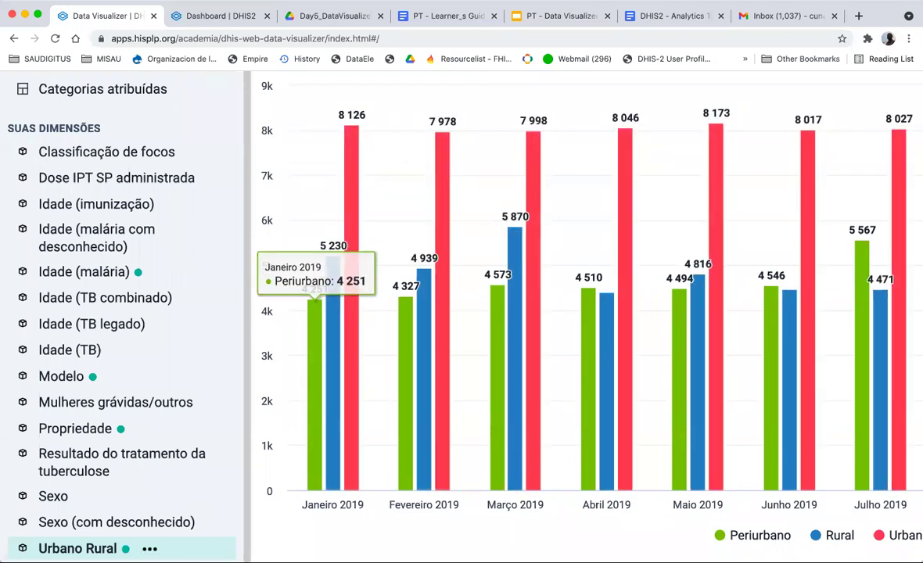
{"action": "scroll", "coordinate": [359, 423], "scroll_direction": "up", "scroll_amount": 2}
{"action": "scroll", "coordinate": [448, 266], "scroll_direction": "down", "scroll_amount": 2}
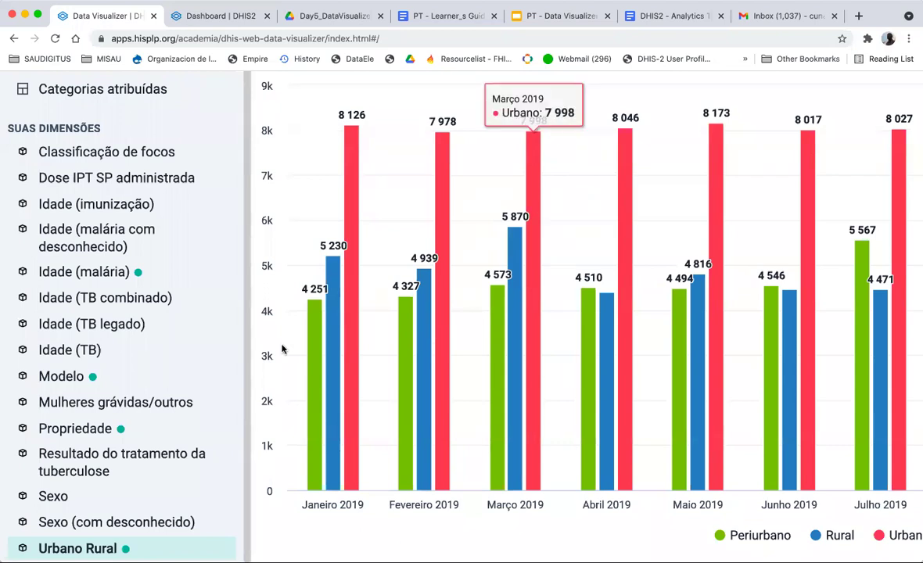
- Remove Periurbano, Rural and Urbano from the selected items of the Urbano Rural dimension
{"action": "left_click", "coordinate": [101, 548]}
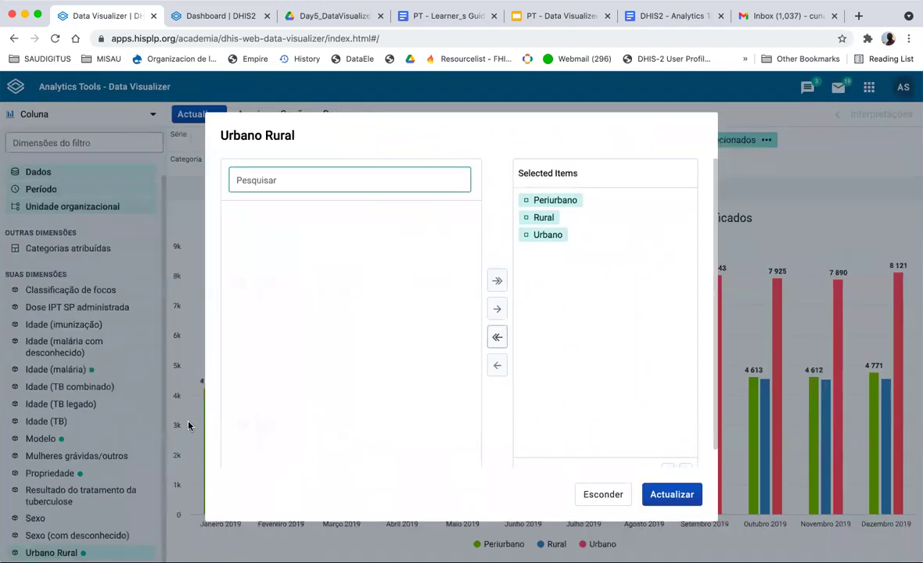
{"action": "scroll", "coordinate": [299, 282], "scroll_direction": "down", "scroll_amount": 1}
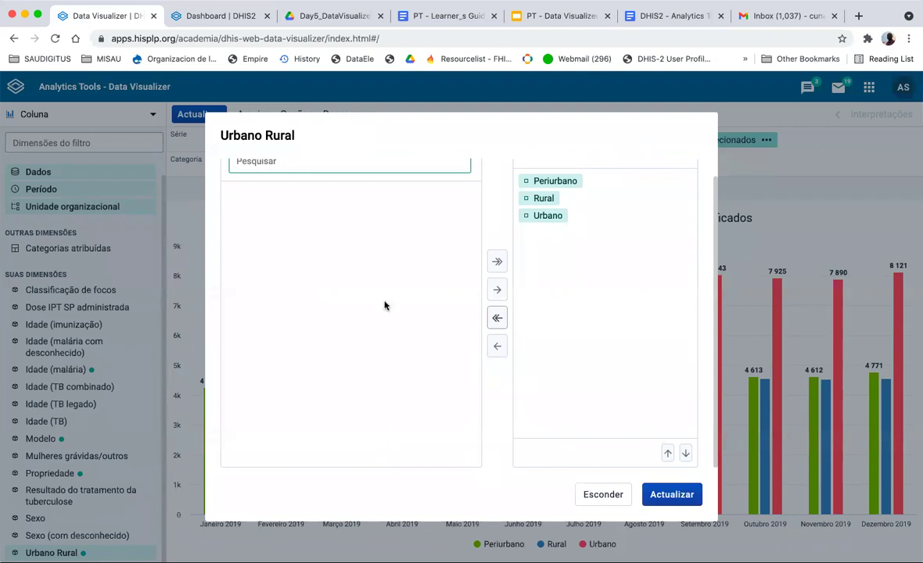
{"action": "double_click", "coordinate": [540, 181]}
{"action": "left_click", "coordinate": [534, 197]}
{"action": "double_click", "coordinate": [534, 197]}
{"action": "double_click", "coordinate": [539, 180]}
- Select Periurbano, Rural and Urbano again for the Urbano Rural dimension and update the chart
{"action": "left_click", "coordinate": [249, 194]}
{"action": "left_click", "coordinate": [247, 211]}
{"action": "left_click", "coordinate": [247, 228]}
{"action": "left_click", "coordinate": [252, 196]}
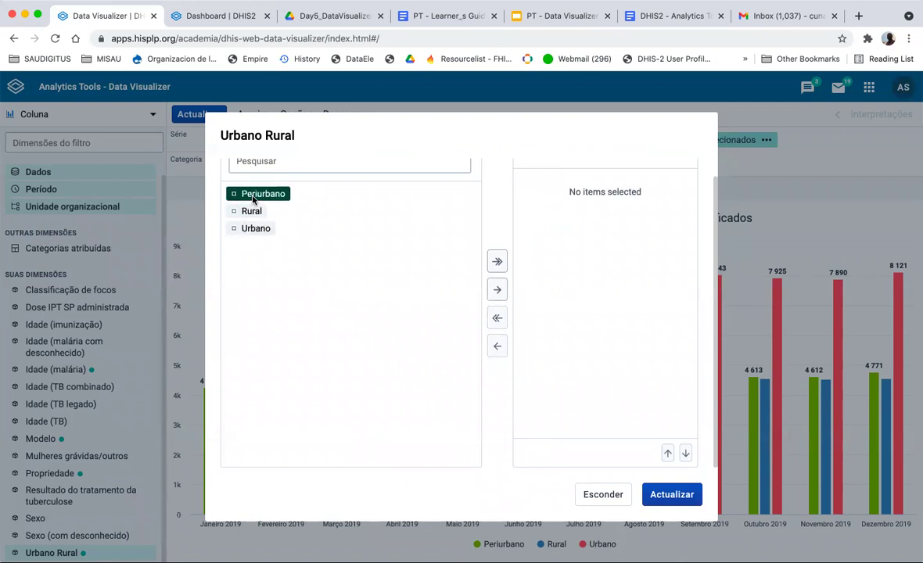
{"action": "left_click", "coordinate": [247, 211]}
{"action": "left_click", "coordinate": [247, 228]}
{"action": "double_click", "coordinate": [251, 192]}
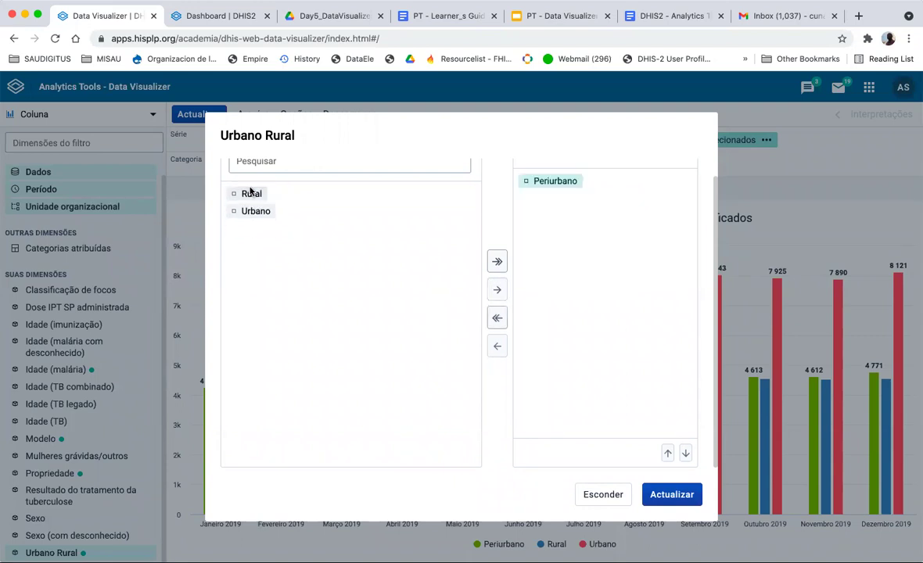
{"action": "double_click", "coordinate": [249, 195]}
{"action": "double_click", "coordinate": [251, 194]}
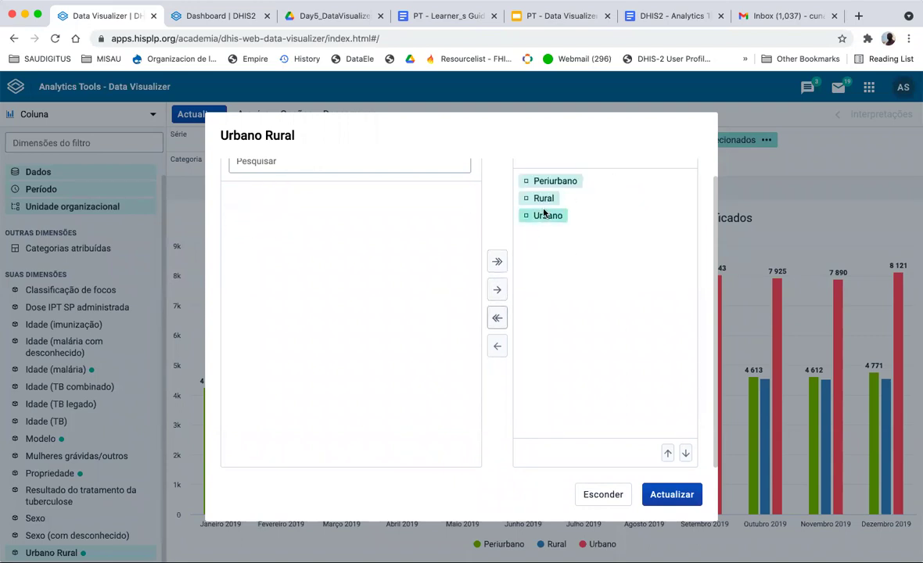
{"action": "left_click", "coordinate": [659, 495]}
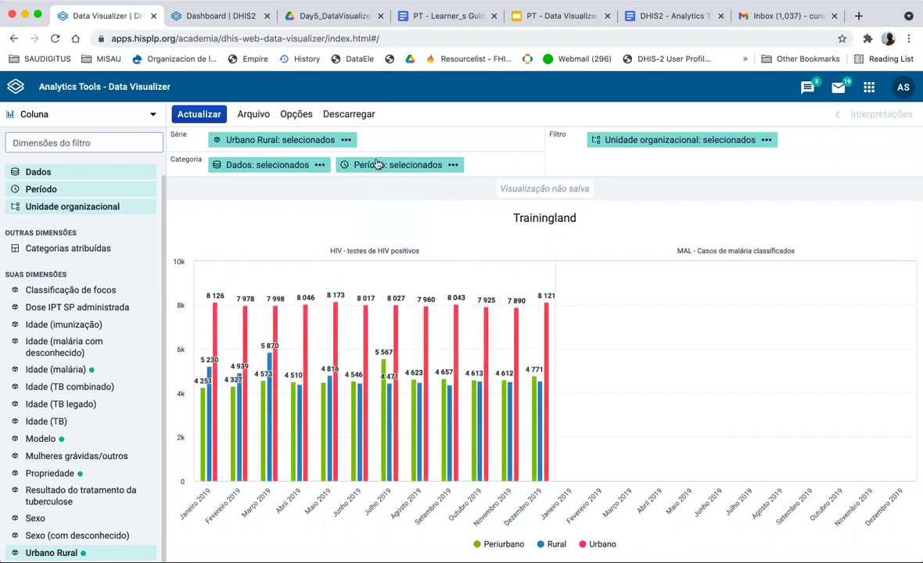
- Move the Dados dimension from the category axis back to the filter and update the chart
{"action": "mouse_move", "coordinate": [356, 164]}
{"action": "left_mouse_down"}
{"action": "mouse_move", "coordinate": [368, 139]}
{"action": "mouse_move", "coordinate": [368, 163]}
{"action": "left_mouse_up"}
{"action": "left_click_drag", "start_coordinate": [259, 166], "coordinate": [826, 141]}
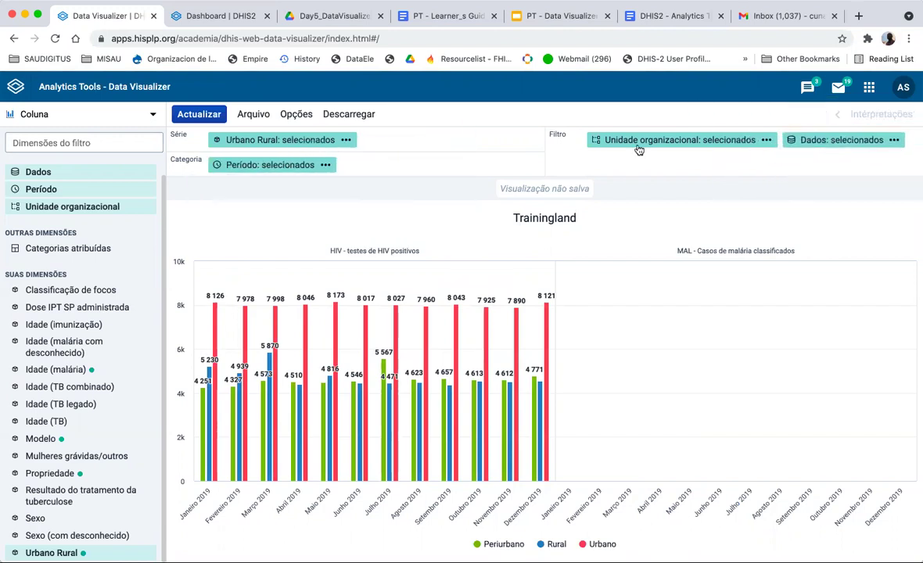
{"action": "left_click", "coordinate": [199, 115]}
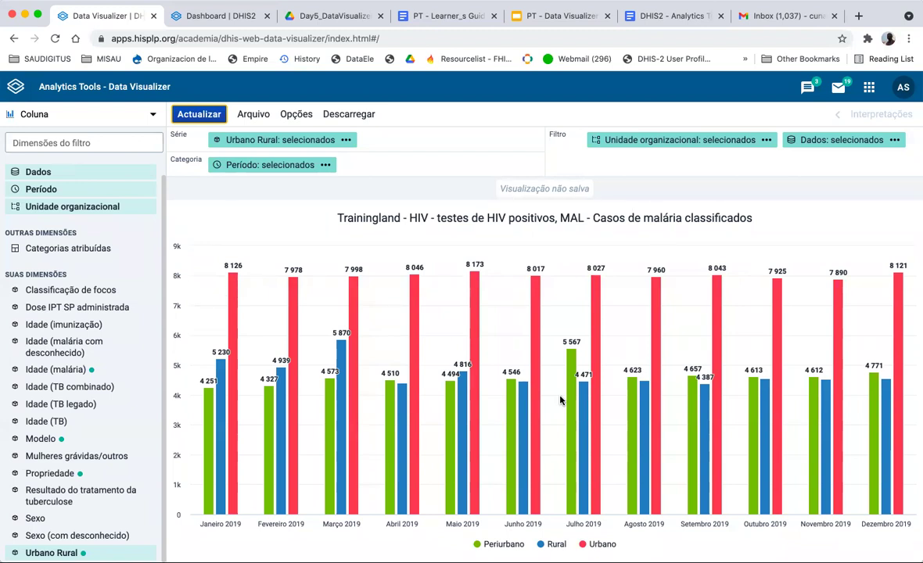
- Remove Periurbano, Rural and Urbano from the selected items of the Urbano Rural series dimension without updating the chart
{"action": "mouse_move", "coordinate": [78, 481]}
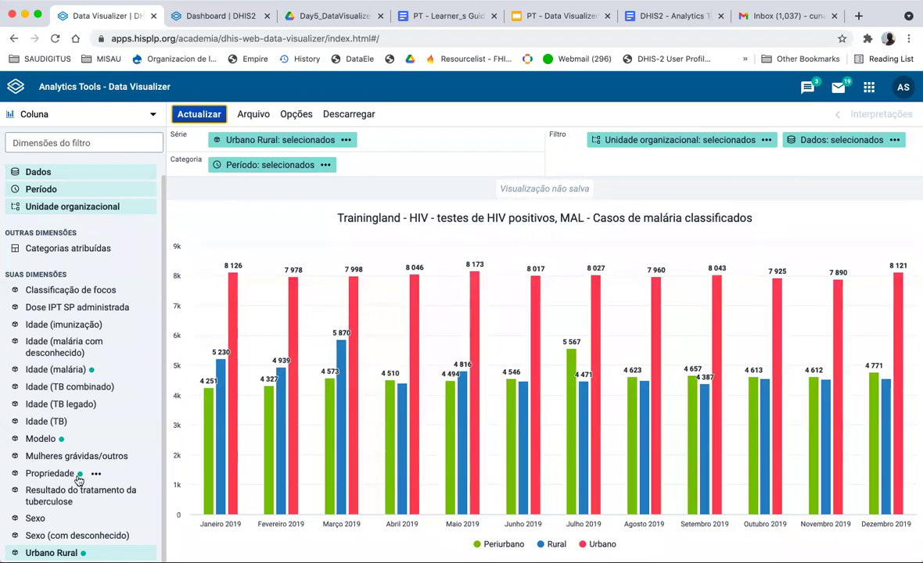
{"action": "mouse_move", "coordinate": [78, 555]}
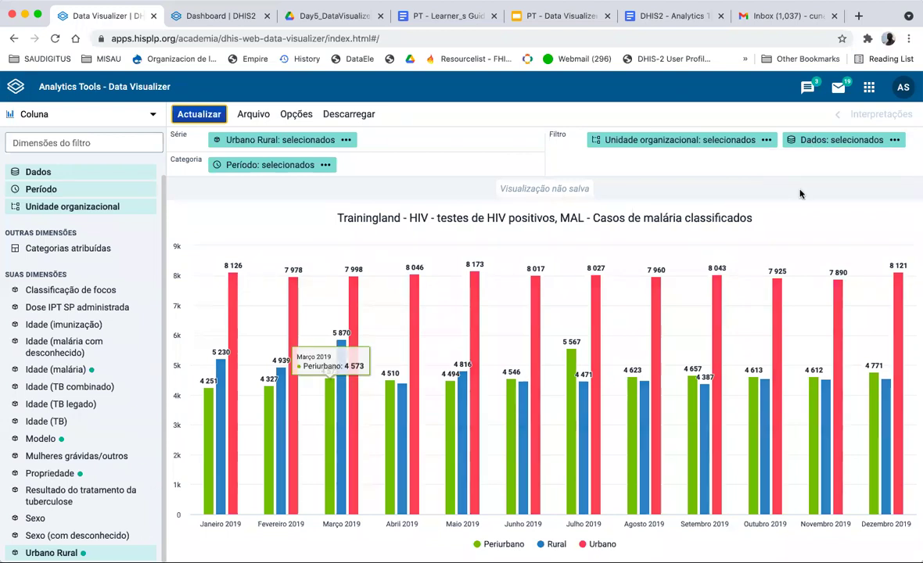
{"action": "left_click", "coordinate": [258, 141]}
{"action": "double_click", "coordinate": [542, 202]}
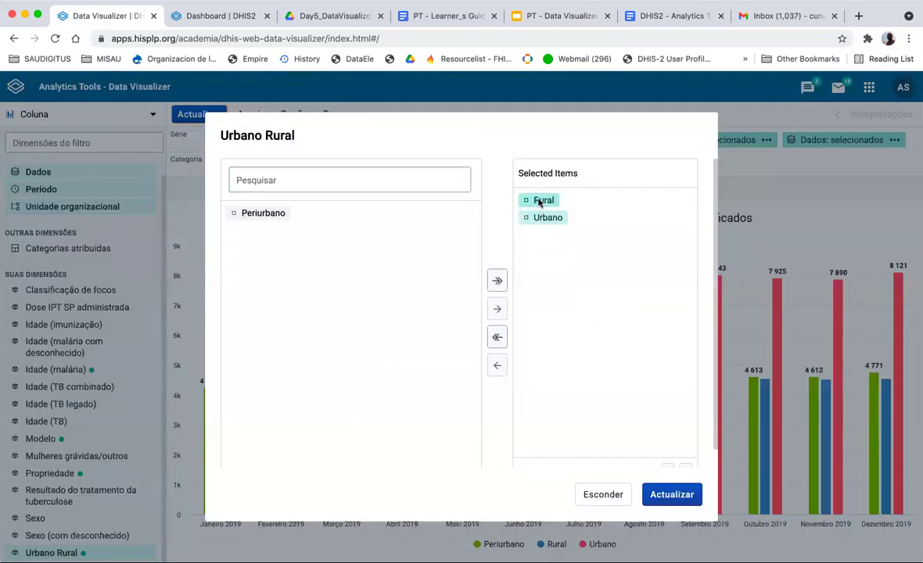
{"action": "double_click", "coordinate": [542, 201]}
{"action": "double_click", "coordinate": [543, 200]}
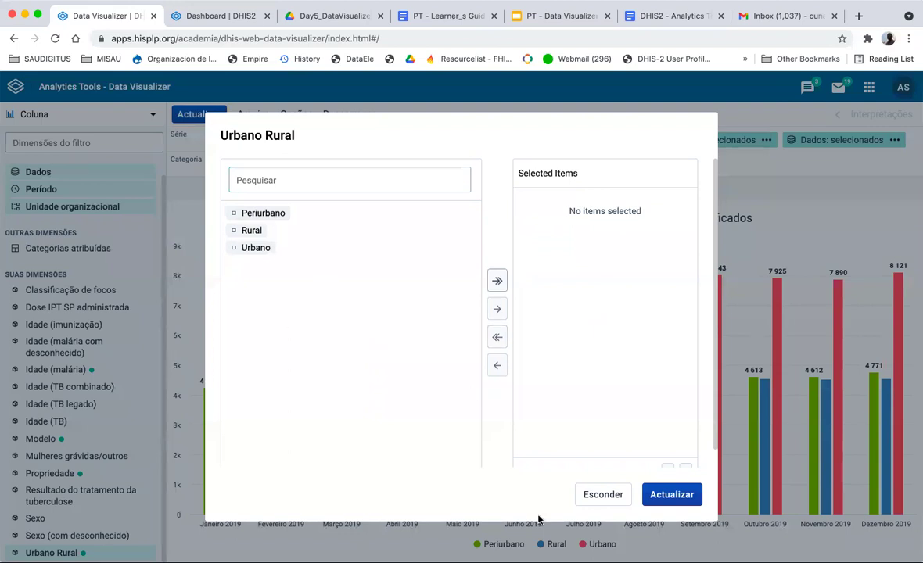
{"action": "left_click", "coordinate": [603, 494]}
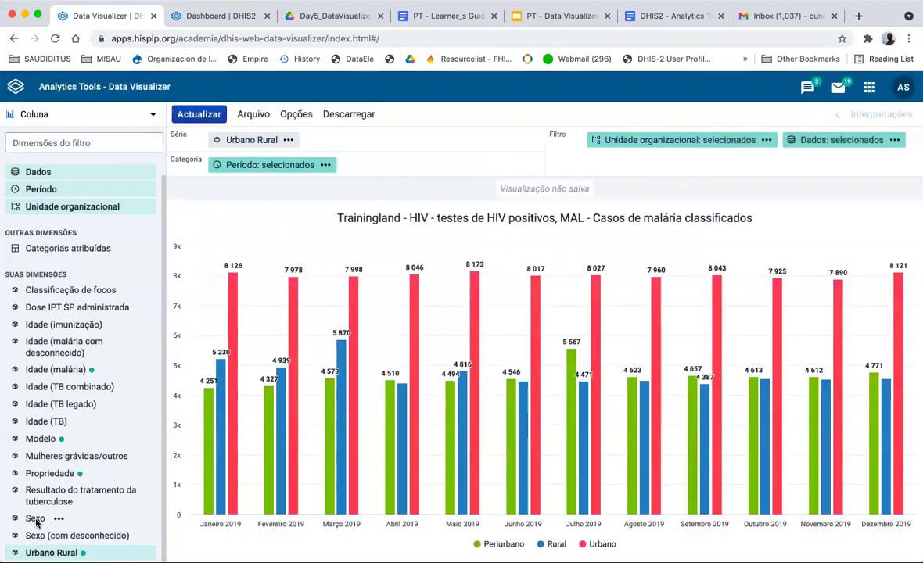
- Add the Sexo dimension with Masculino and feminino as the chart series and remove Urbano Rural from the filter
{"action": "left_click", "coordinate": [35, 518]}
{"action": "double_click", "coordinate": [251, 214]}
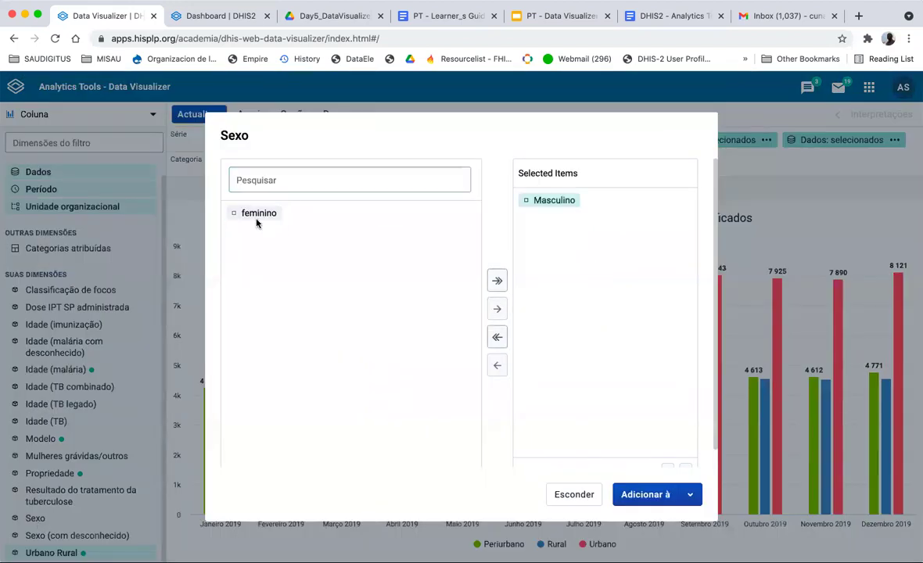
{"action": "double_click", "coordinate": [256, 212]}
{"action": "left_click", "coordinate": [644, 494]}
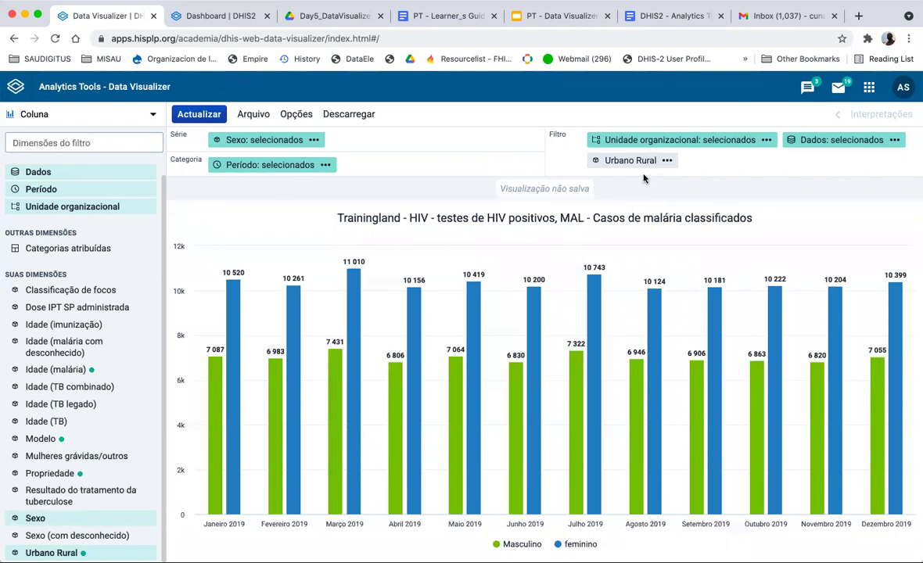
{"action": "left_click", "coordinate": [667, 160]}
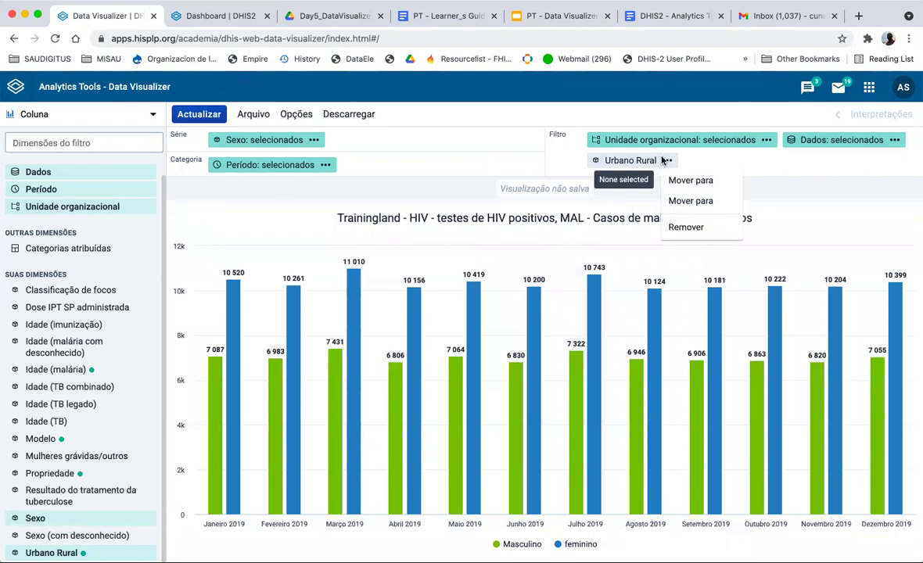
{"action": "left_click", "coordinate": [697, 228]}
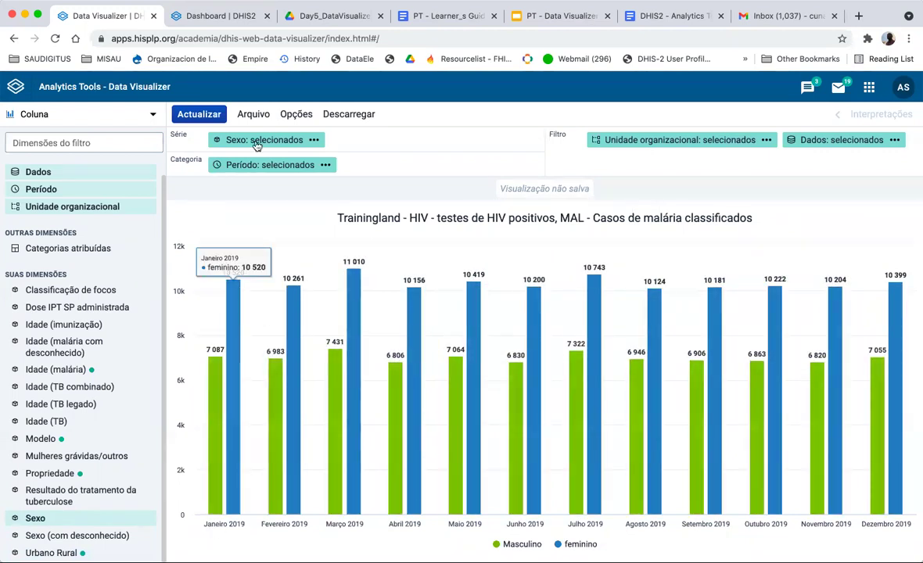
- Move Sexo from the series to the category axis, move Dados from the filter to the series, and update the chart
{"action": "mouse_move", "coordinate": [287, 244]}
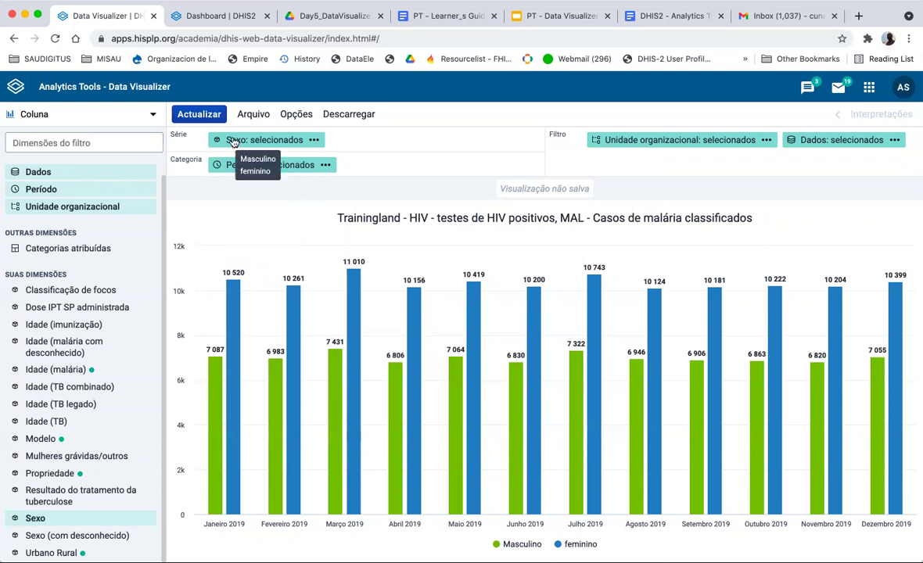
{"action": "left_click_drag", "start_coordinate": [243, 140], "coordinate": [347, 163]}
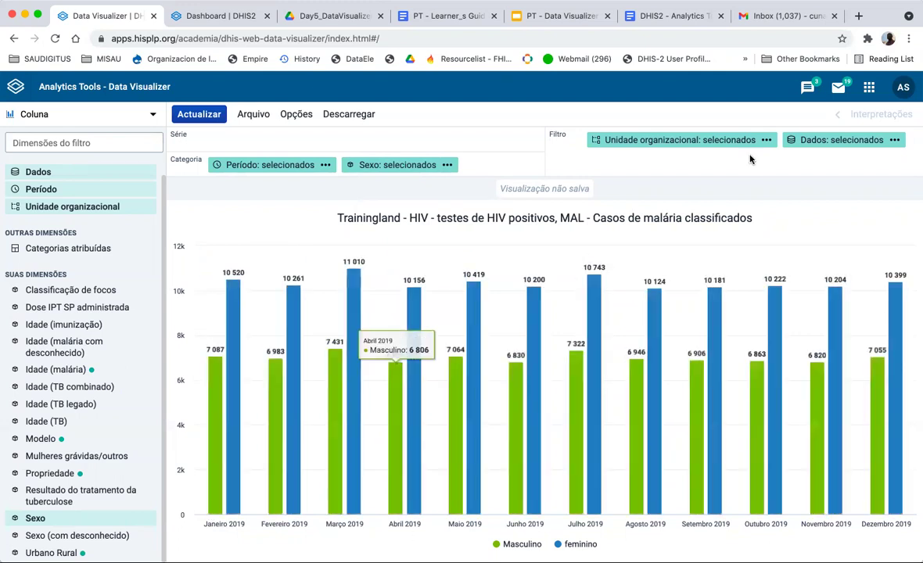
{"action": "left_click_drag", "start_coordinate": [813, 142], "coordinate": [244, 141]}
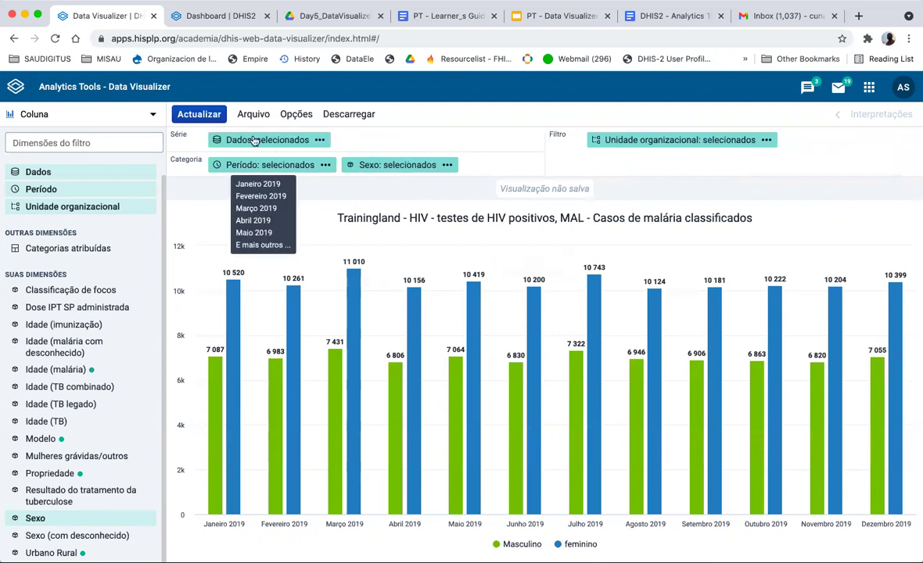
{"action": "left_click", "coordinate": [202, 115]}
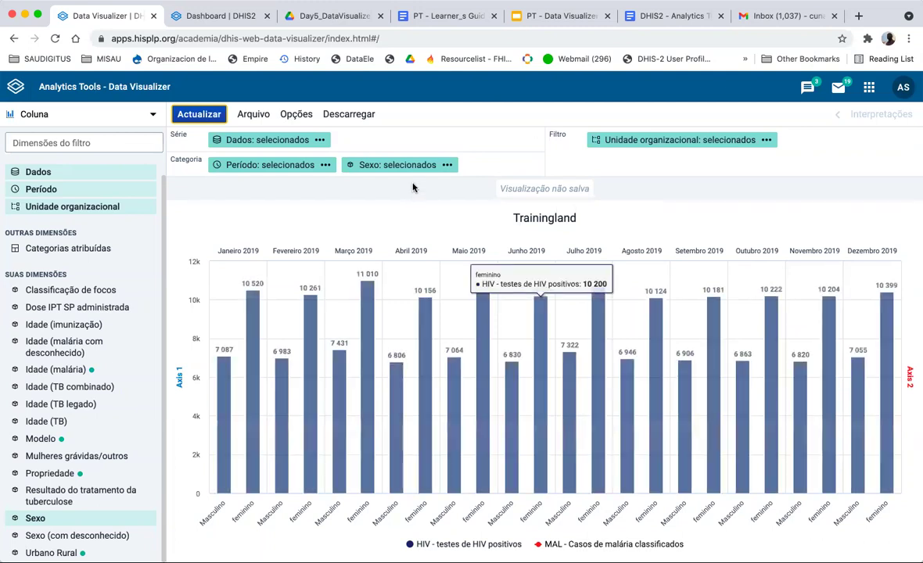
- Limit the available items of the Dados dimension to Elementos de Dados in the Imunização group
{"action": "left_click", "coordinate": [238, 142]}
{"action": "scroll", "coordinate": [348, 254], "scroll_direction": "down", "scroll_amount": 1}
{"action": "scroll", "coordinate": [328, 235], "scroll_direction": "up", "scroll_amount": 1}
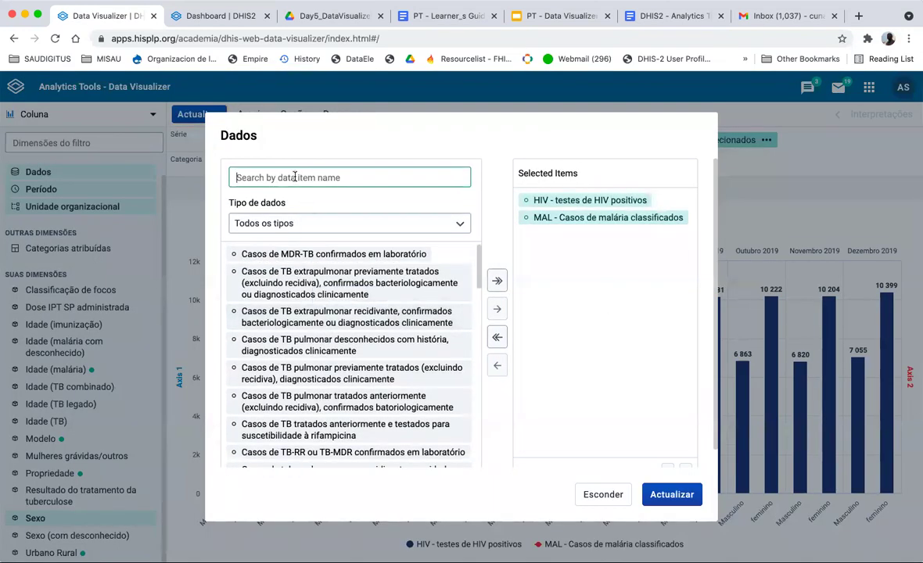
{"action": "left_click", "coordinate": [276, 223]}
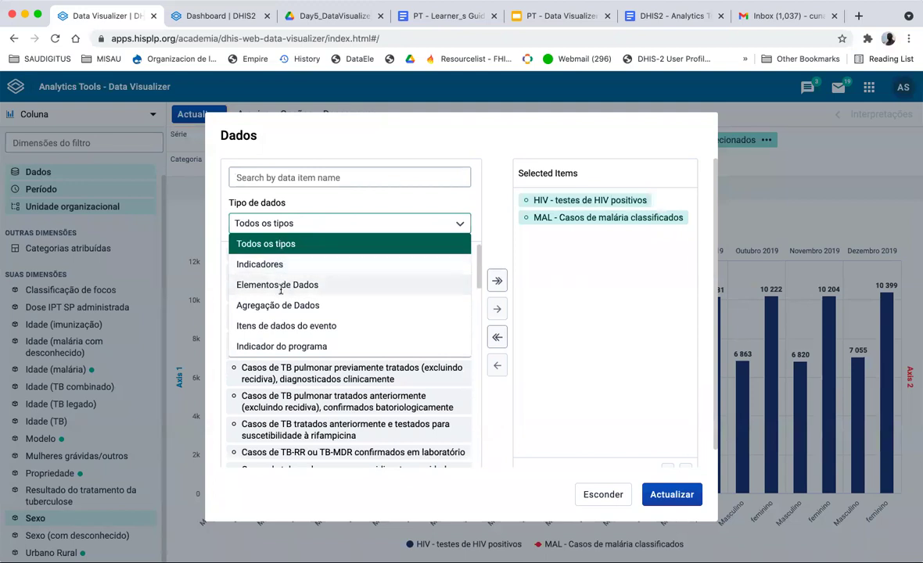
{"action": "left_click", "coordinate": [293, 282]}
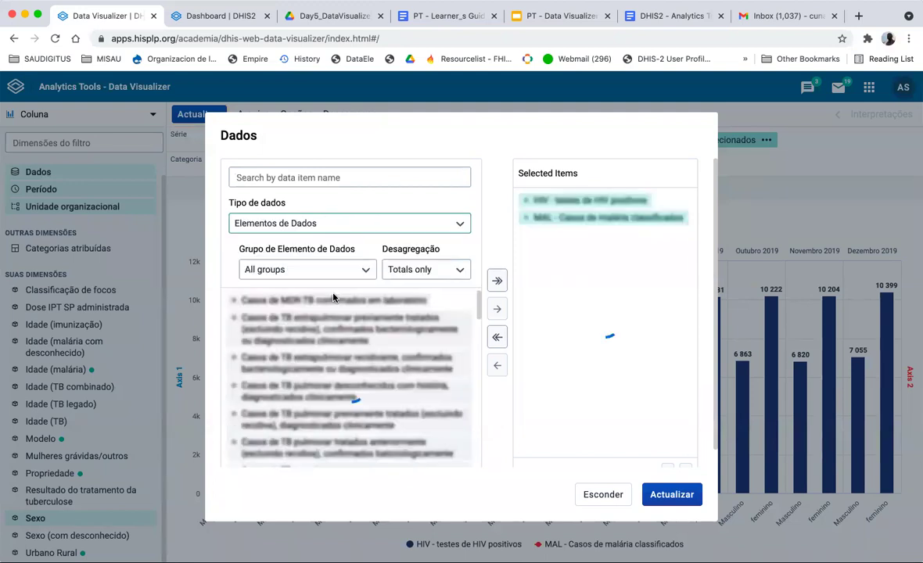
{"action": "left_click", "coordinate": [293, 270]}
{"action": "scroll", "coordinate": [295, 329], "scroll_direction": "down", "scroll_amount": 3}
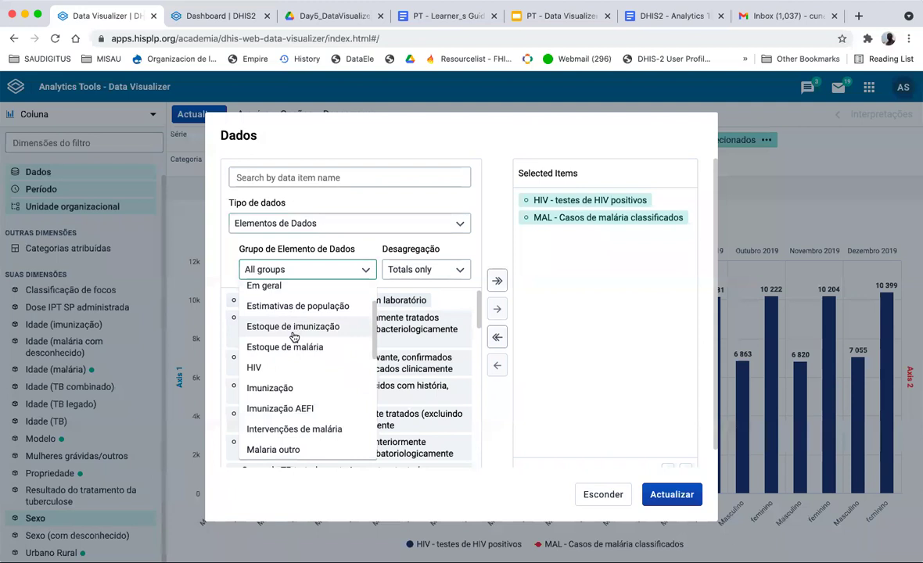
{"action": "scroll", "coordinate": [294, 381], "scroll_direction": "down", "scroll_amount": 1}
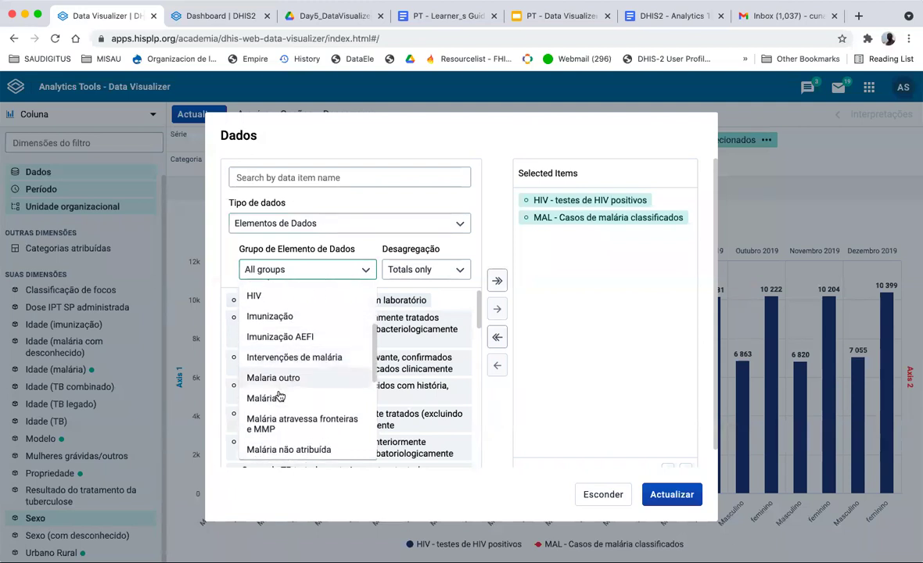
{"action": "scroll", "coordinate": [303, 373], "scroll_direction": "down", "scroll_amount": 3}
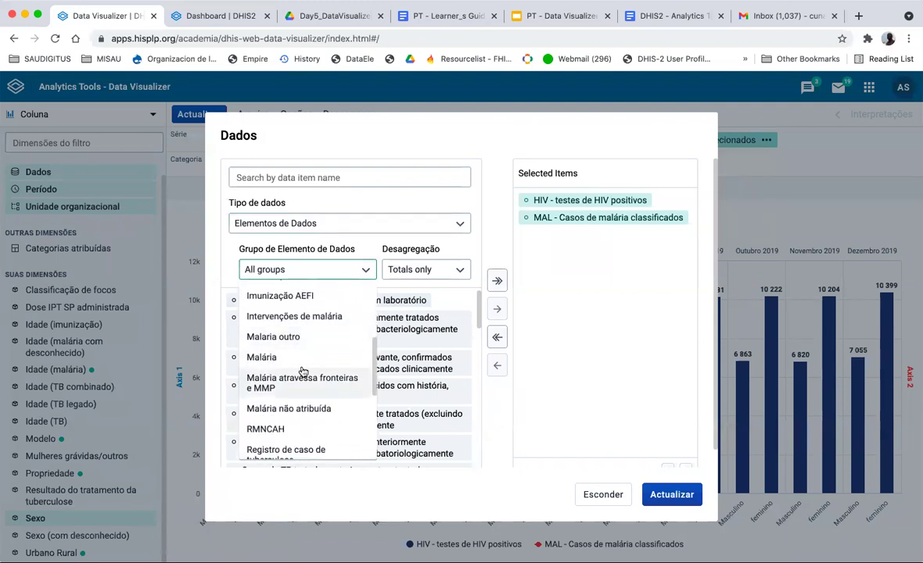
{"action": "scroll", "coordinate": [303, 371], "scroll_direction": "up", "scroll_amount": 5}
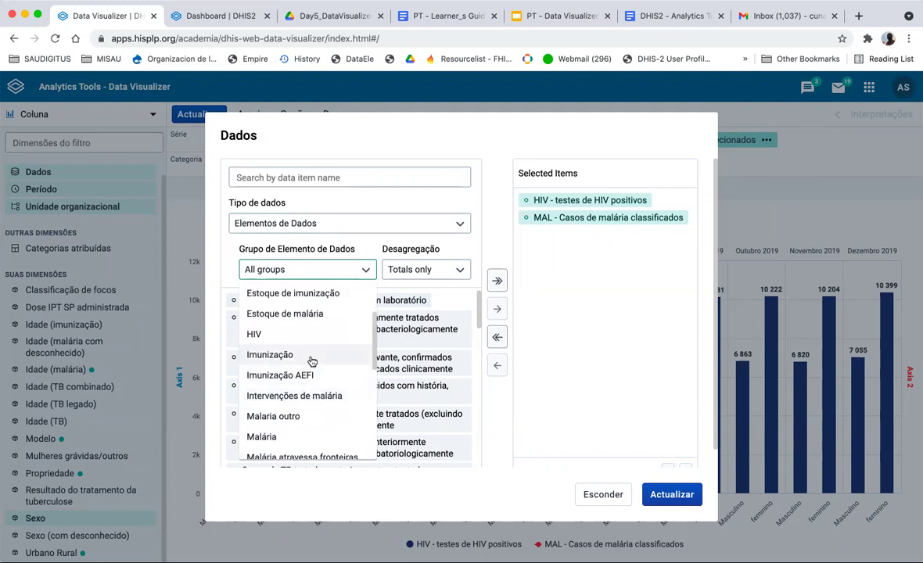
{"action": "scroll", "coordinate": [312, 361], "scroll_direction": "up", "scroll_amount": 3}
{"action": "scroll", "coordinate": [311, 361], "scroll_direction": "down", "scroll_amount": 7}
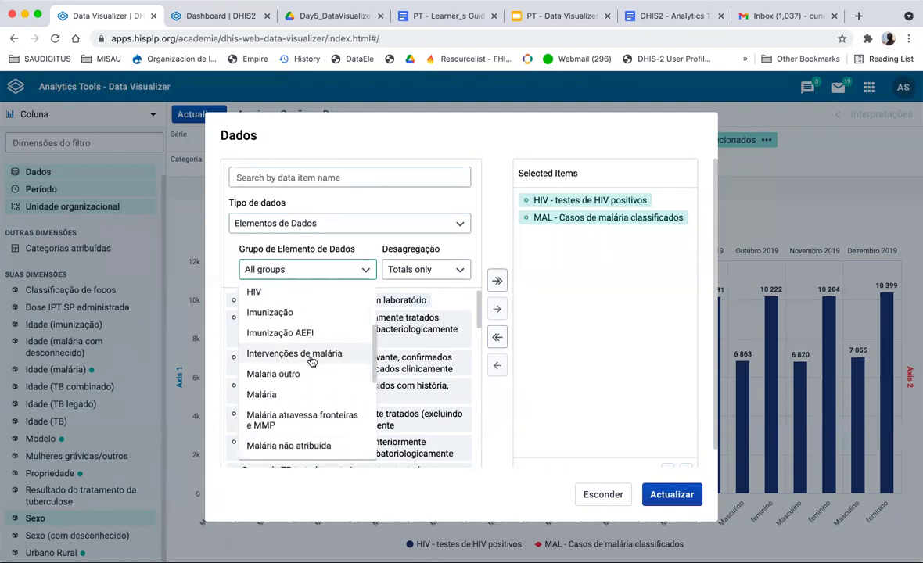
{"action": "scroll", "coordinate": [311, 361], "scroll_direction": "up", "scroll_amount": 3}
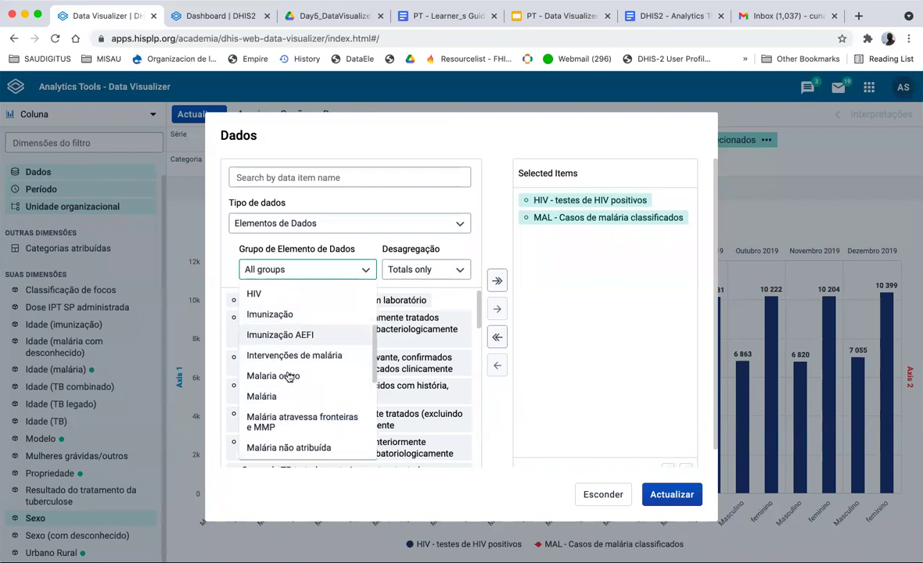
{"action": "left_click", "coordinate": [268, 314]}
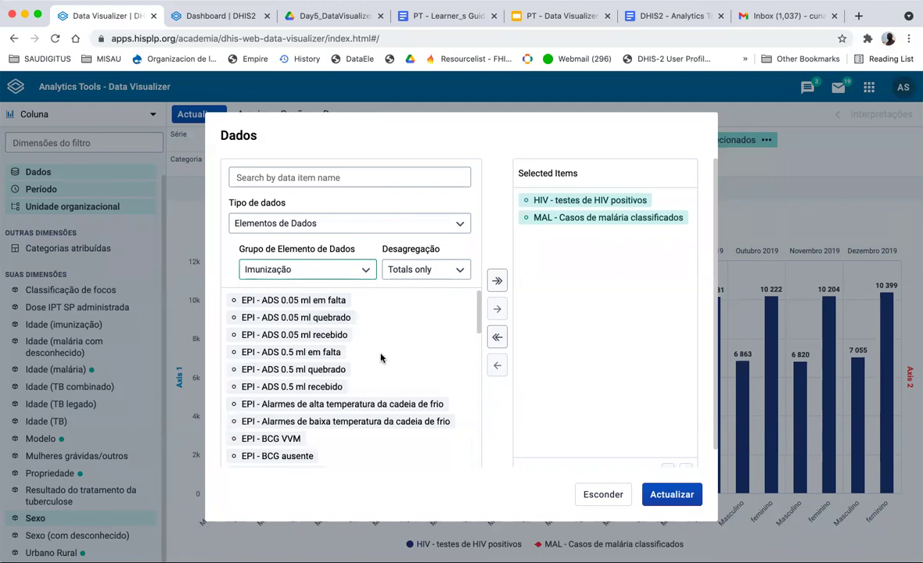
- Add EPI - DPT-HepB-HIB 1 doses administradas to the selected data items and update the chart
{"action": "scroll", "coordinate": [381, 358], "scroll_direction": "down", "scroll_amount": 5}
{"action": "scroll", "coordinate": [381, 358], "scroll_direction": "up", "scroll_amount": 2}
{"action": "scroll", "coordinate": [381, 359], "scroll_direction": "down", "scroll_amount": 5}
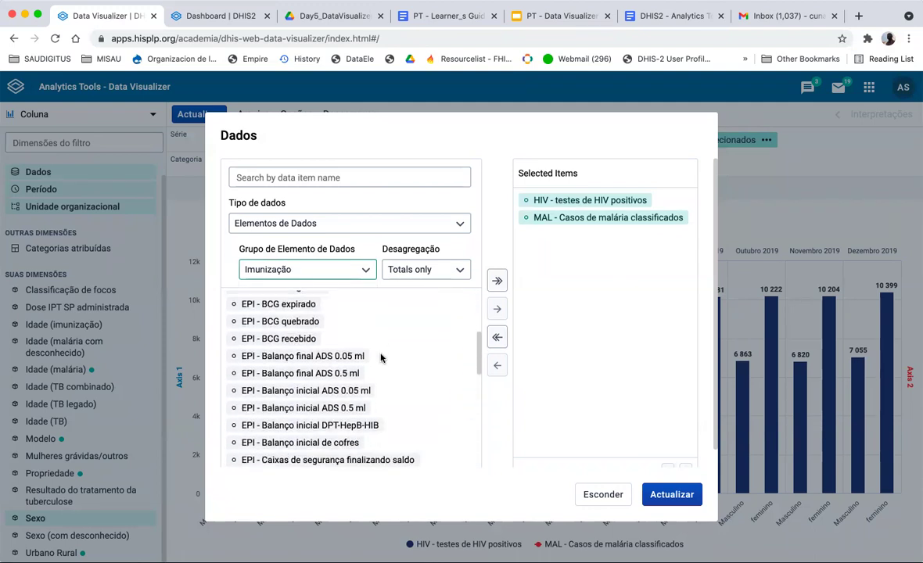
{"action": "scroll", "coordinate": [381, 357], "scroll_direction": "down", "scroll_amount": 2}
{"action": "scroll", "coordinate": [330, 312], "scroll_direction": "up", "scroll_amount": 1}
{"action": "double_click", "coordinate": [329, 312]}
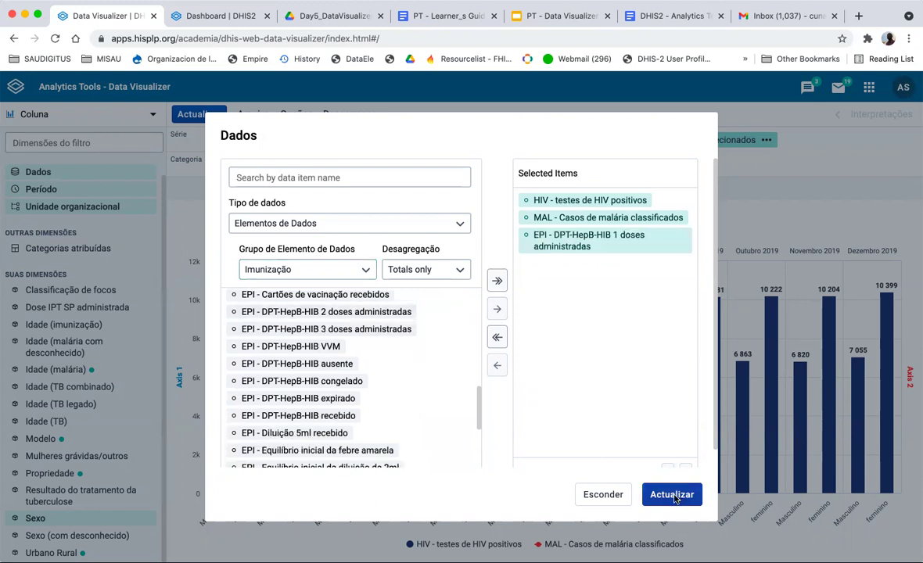
{"action": "left_click", "coordinate": [675, 498]}
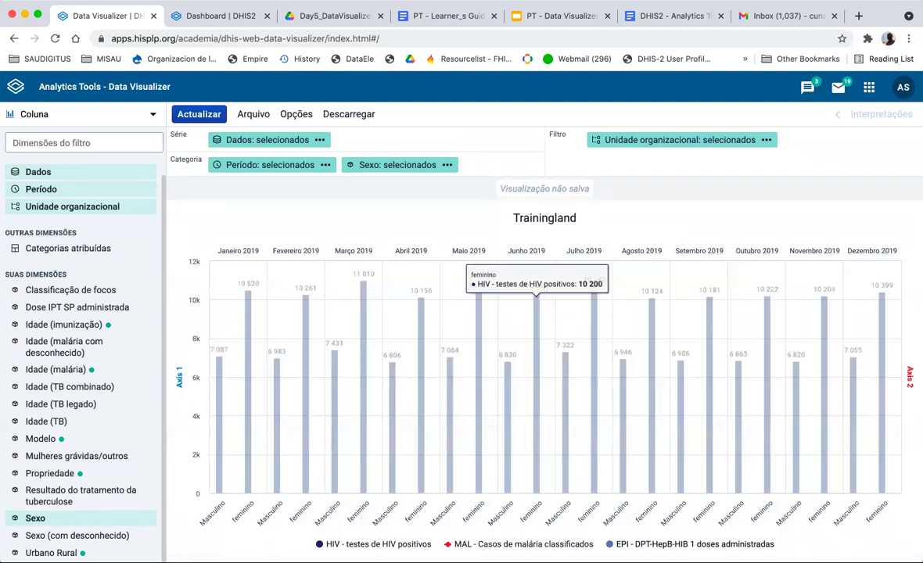
- Hide the malaria and DPT-HepB-HIB 1 series, remove both from the selected data items, and update the chart
{"action": "left_click", "coordinate": [618, 544]}
{"action": "left_click", "coordinate": [571, 542]}
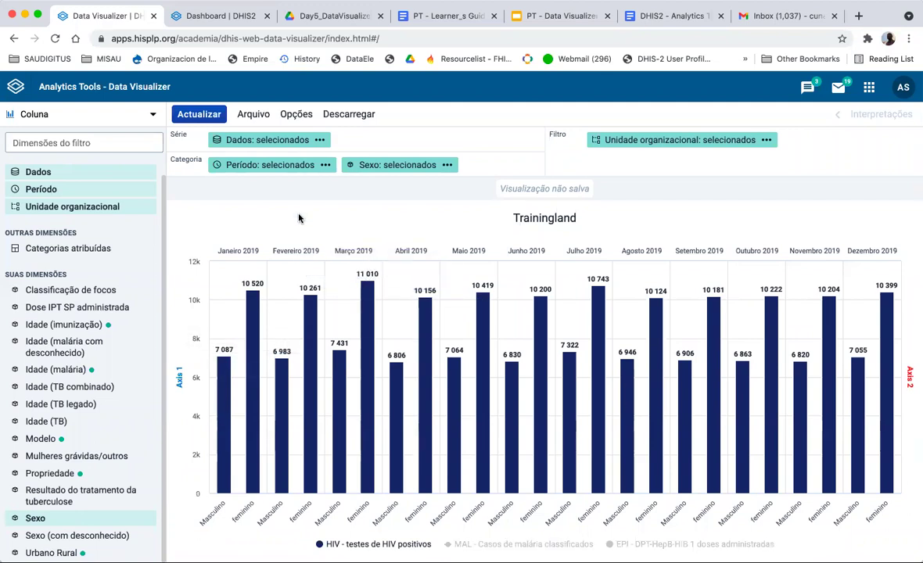
{"action": "left_click", "coordinate": [244, 141]}
{"action": "left_click", "coordinate": [579, 239]}
{"action": "double_click", "coordinate": [579, 239]}
{"action": "double_click", "coordinate": [583, 218]}
{"action": "left_click", "coordinate": [671, 497]}
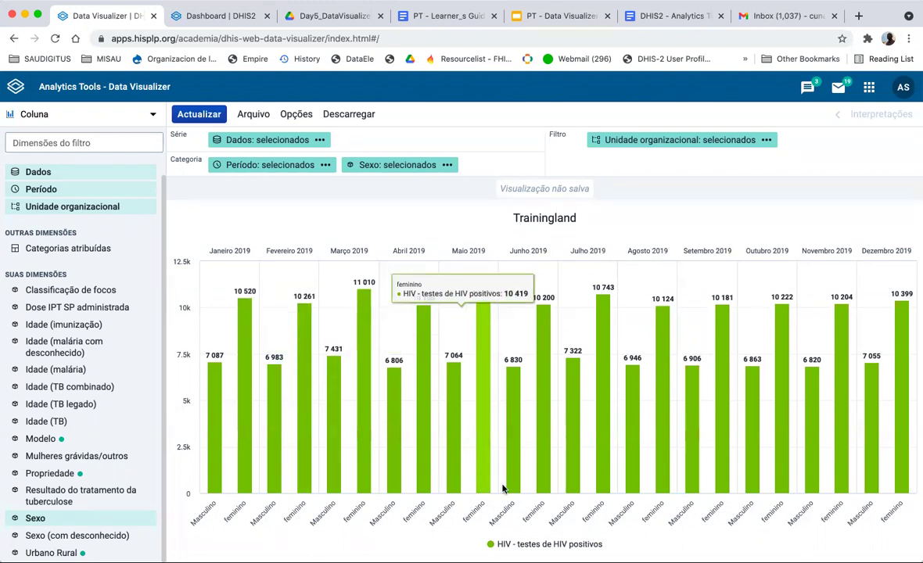
- Examine the visualization type and axis options for the HIV - testes de HIV positivos series, leaving them unchanged
{"action": "left_click", "coordinate": [298, 113]}
{"action": "left_click", "coordinate": [404, 176]}
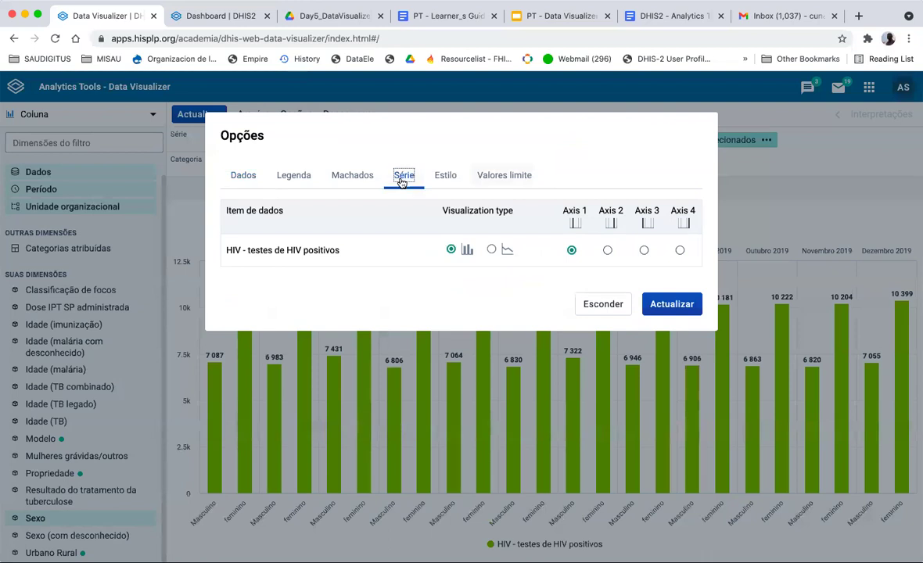
{"action": "left_click", "coordinate": [605, 306]}
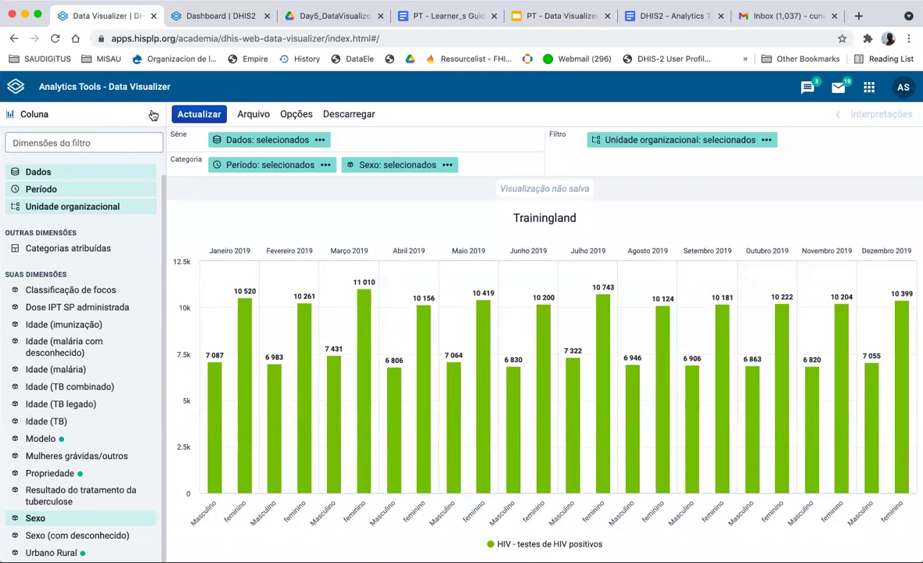
- Start a new visualization and set its chart type to Torta
{"action": "left_click", "coordinate": [250, 114]}
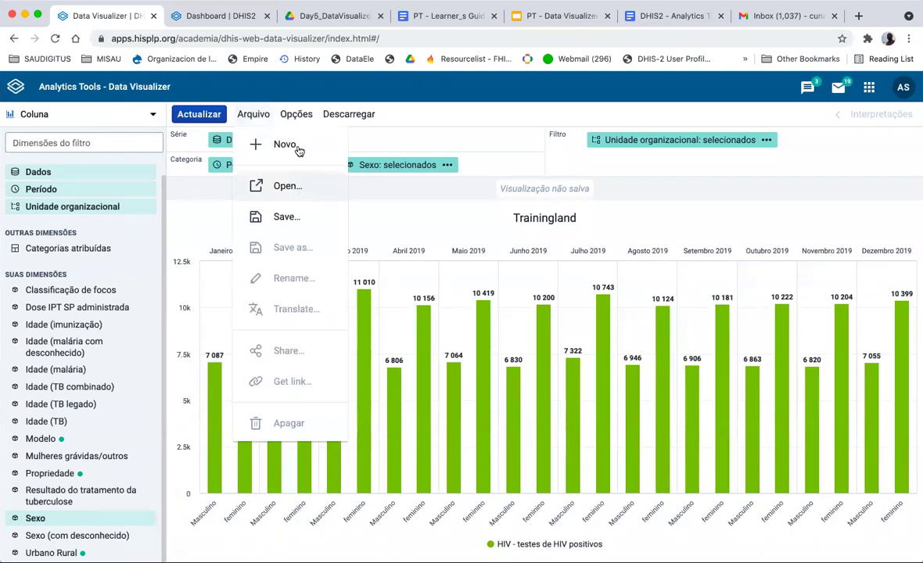
{"action": "left_click", "coordinate": [300, 146]}
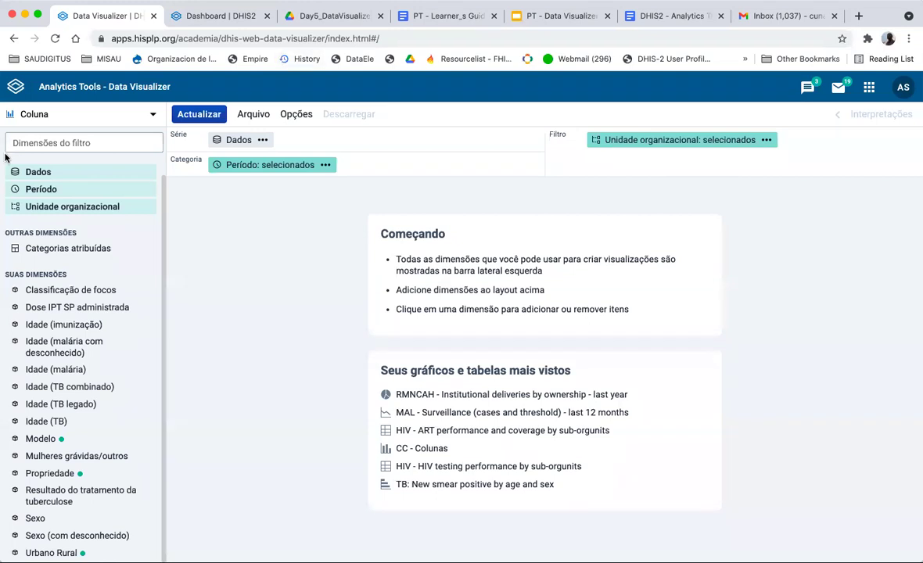
{"action": "left_click", "coordinate": [56, 113]}
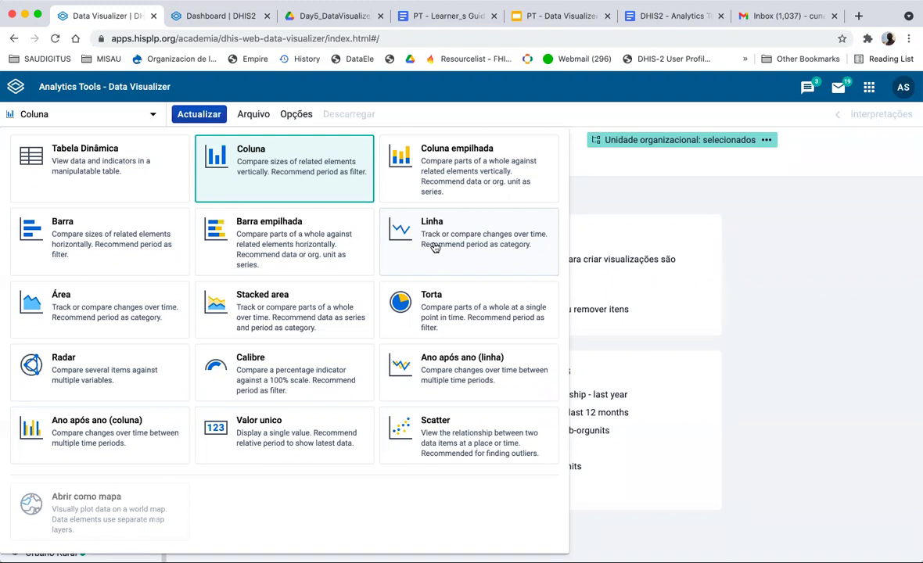
{"action": "left_click", "coordinate": [465, 323]}
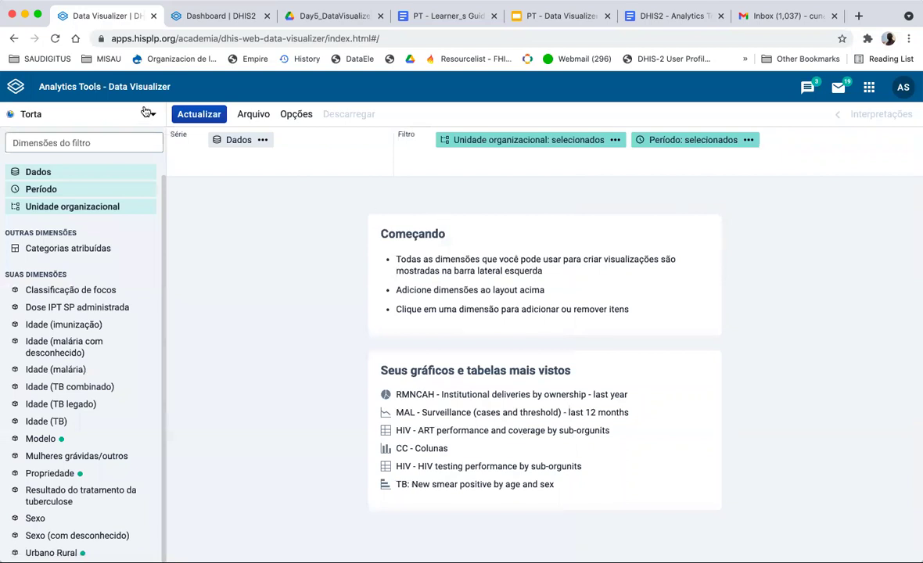
- Keep Torta as the chart type and filter the available data items to Elementos de Dados
{"action": "left_click", "coordinate": [91, 116]}
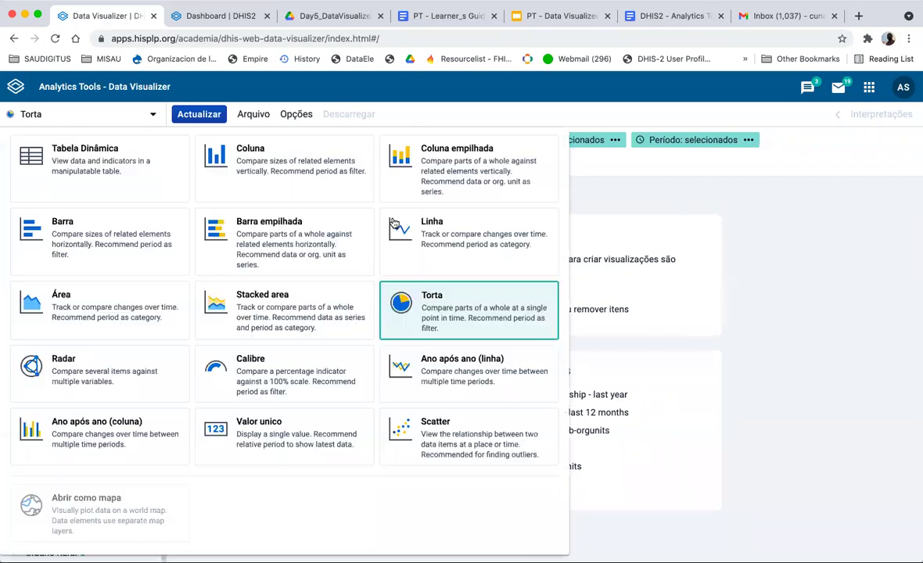
{"action": "left_click", "coordinate": [433, 318]}
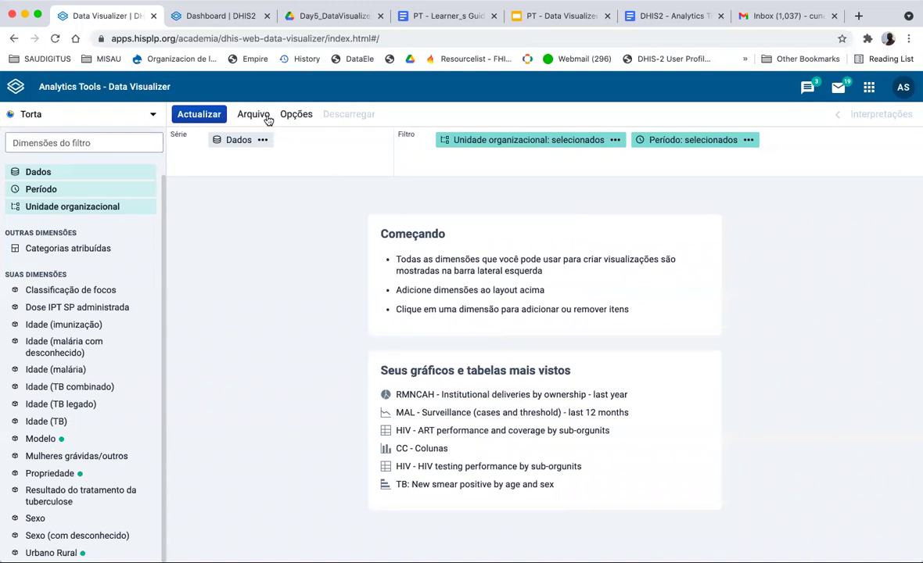
{"action": "left_click", "coordinate": [224, 140]}
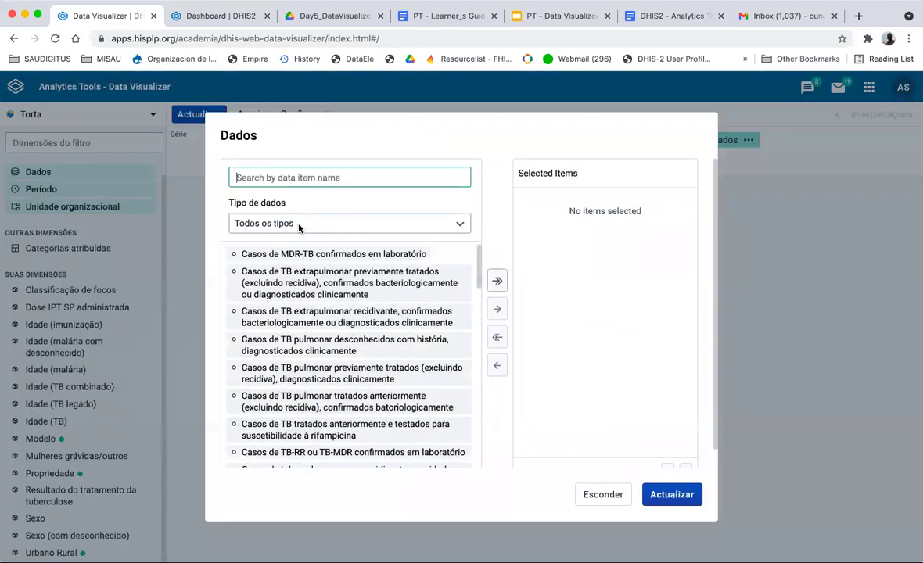
{"action": "left_click", "coordinate": [296, 224]}
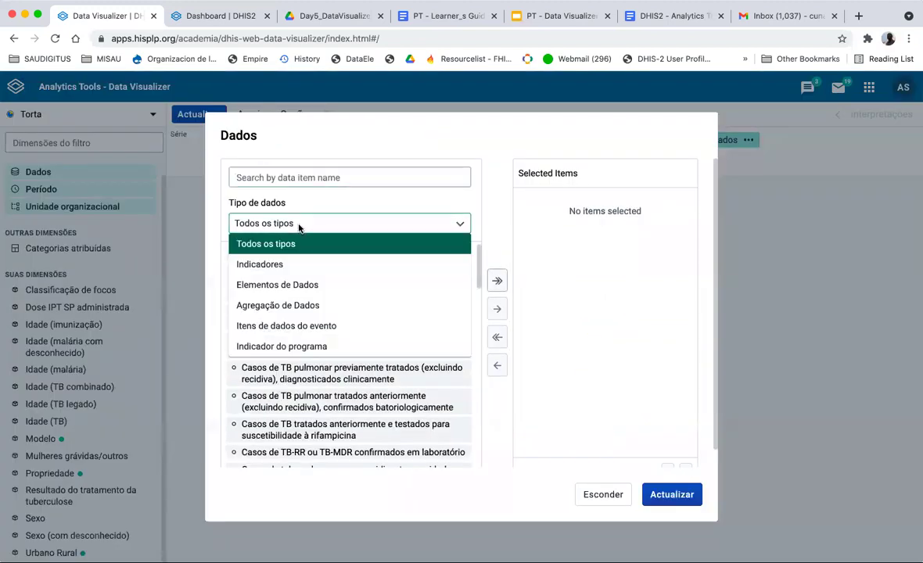
{"action": "left_click", "coordinate": [322, 286]}
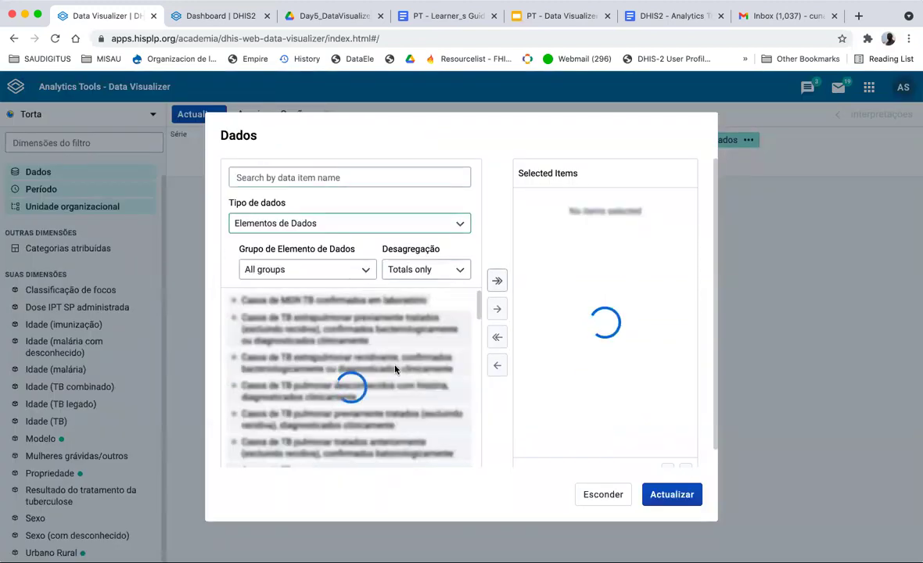
- Look through the available data types and the data elements listed for all groups
{"action": "left_click", "coordinate": [356, 269]}
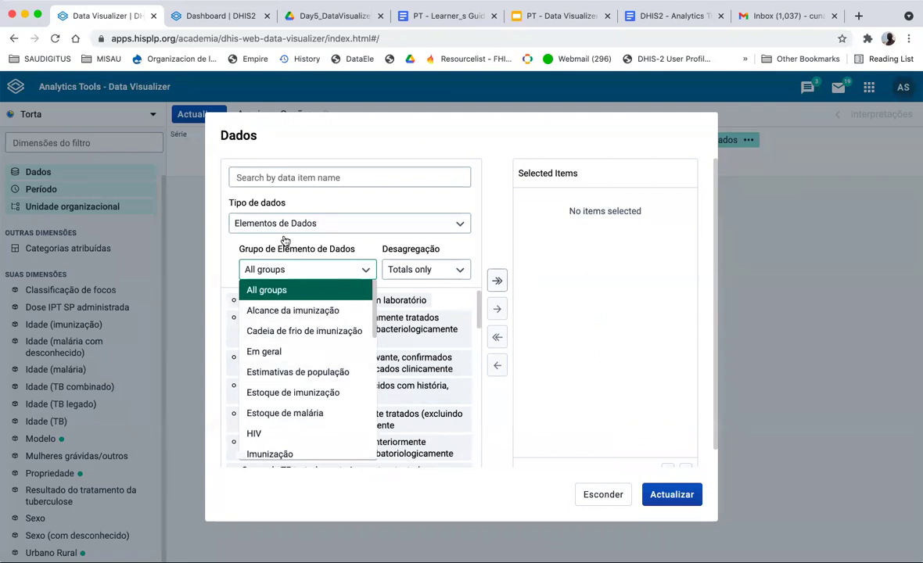
{"action": "left_click", "coordinate": [263, 222]}
{"action": "left_click", "coordinate": [263, 221]}
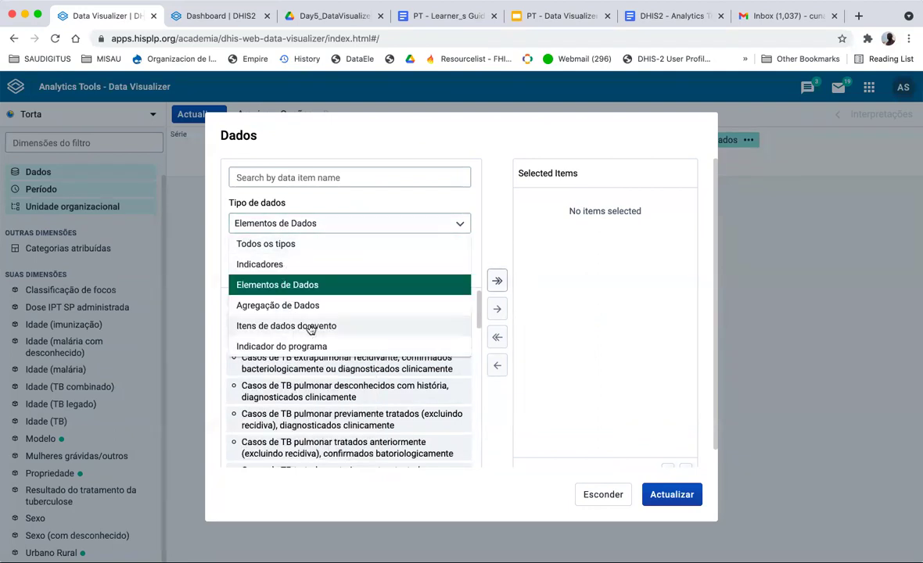
{"action": "left_click", "coordinate": [504, 474]}
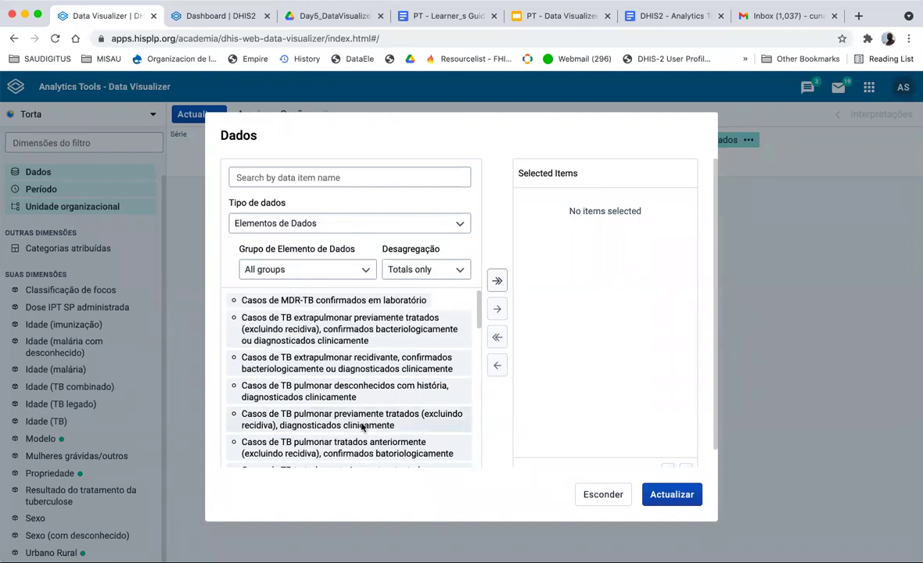
{"action": "scroll", "coordinate": [362, 422], "scroll_direction": "down", "scroll_amount": 15}
{"action": "scroll", "coordinate": [362, 422], "scroll_direction": "down", "scroll_amount": 10}
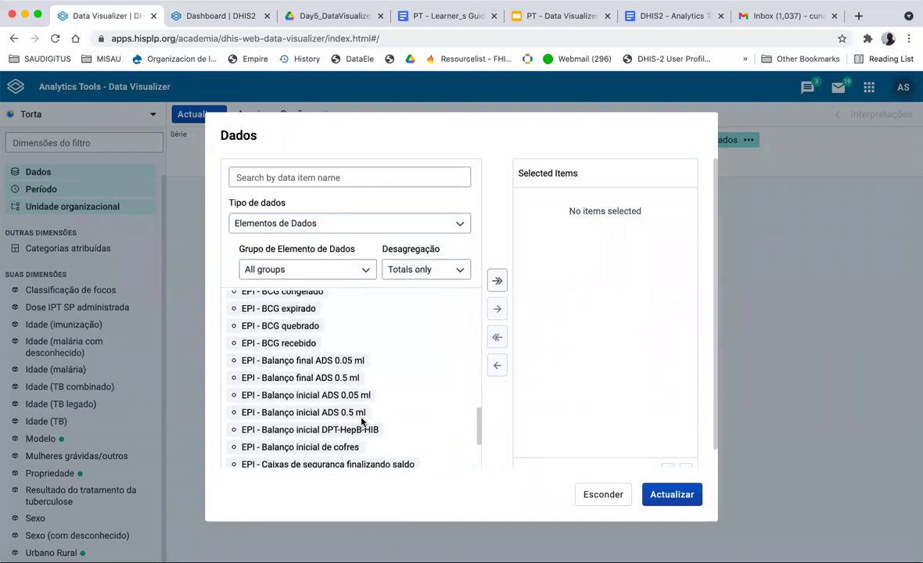
{"action": "scroll", "coordinate": [362, 422], "scroll_direction": "down", "scroll_amount": 5}
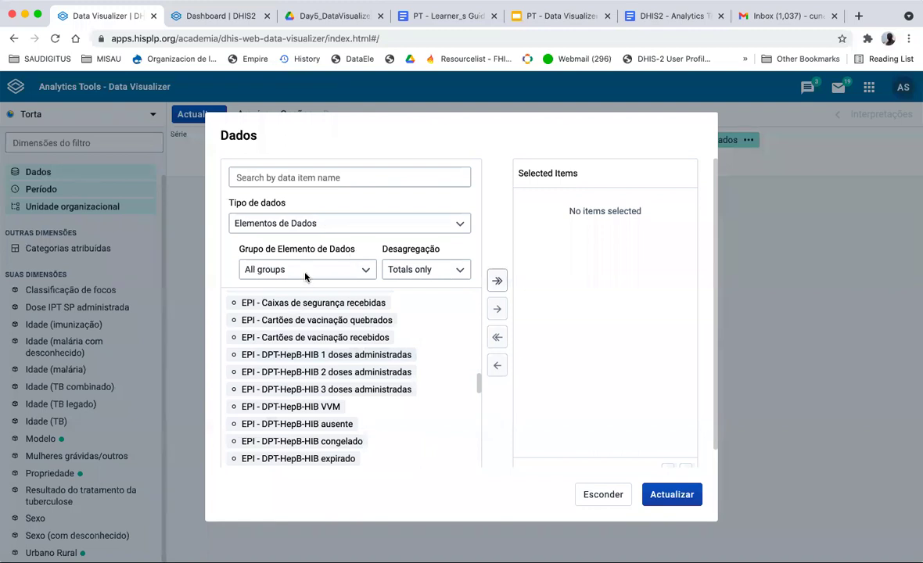
- Filter the data elements to the RMNCAH group and add RMNCAH - Parto institucional to the selected items
{"action": "left_click", "coordinate": [293, 227]}
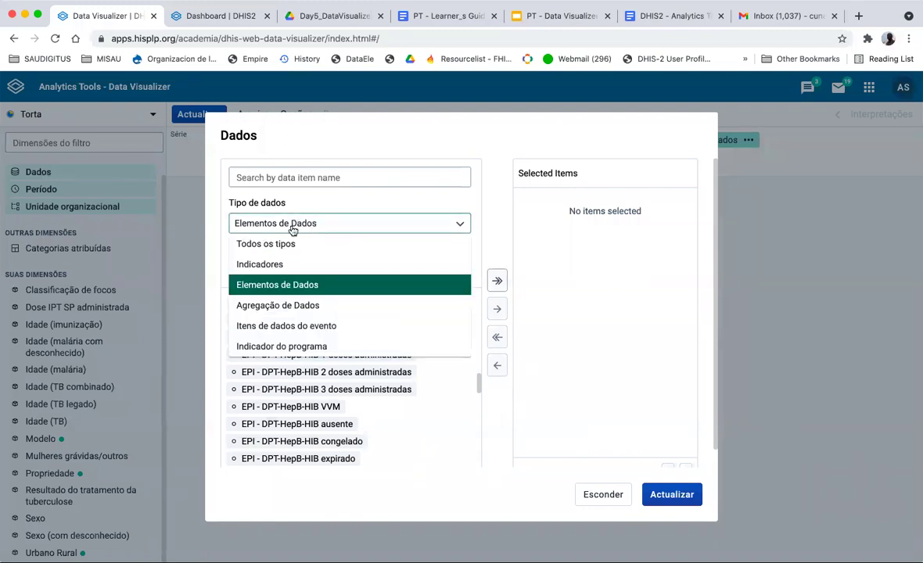
{"action": "left_click", "coordinate": [277, 285]}
{"action": "left_click", "coordinate": [307, 269]}
{"action": "scroll", "coordinate": [299, 351], "scroll_direction": "down", "scroll_amount": 3}
{"action": "scroll", "coordinate": [298, 350], "scroll_direction": "down", "scroll_amount": 4}
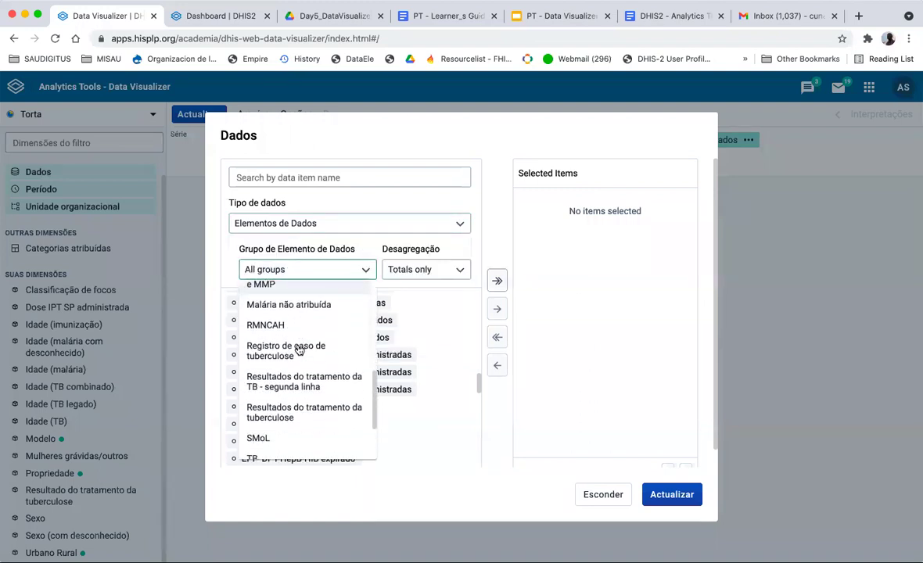
{"action": "left_click", "coordinate": [271, 327]}
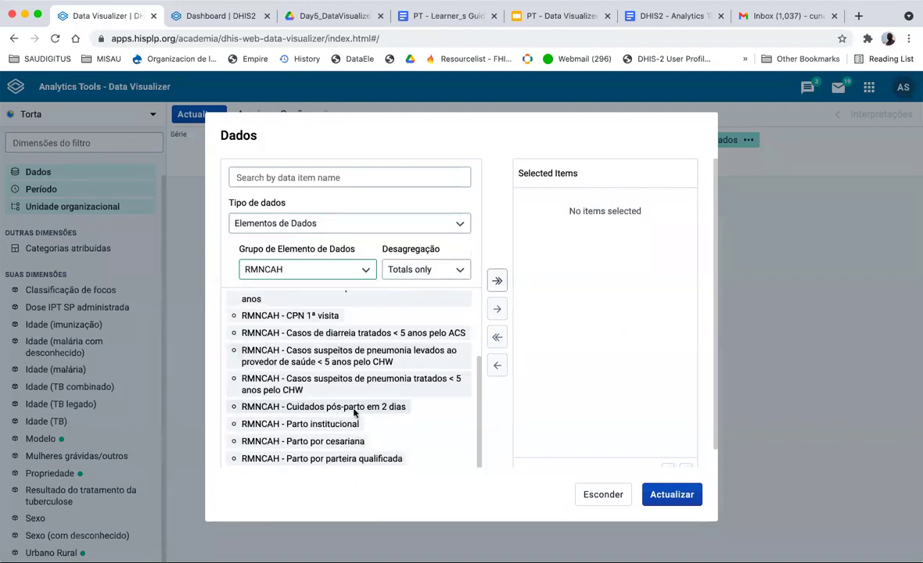
{"action": "double_click", "coordinate": [309, 425]}
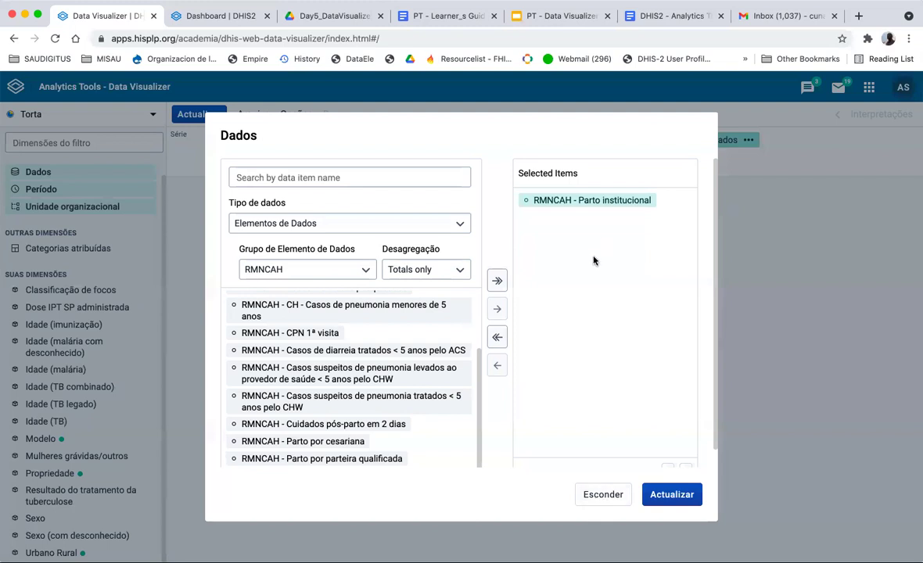
{"action": "left_click", "coordinate": [113, 470]}
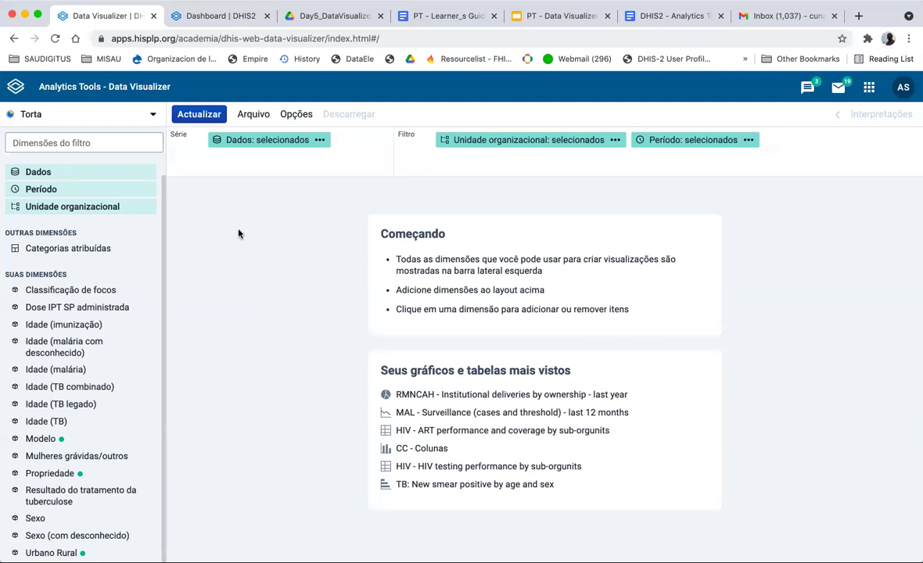
- Remove Últimos doze meses from the selected periods
{"action": "left_click", "coordinate": [36, 172]}
{"action": "left_click", "coordinate": [600, 493]}
{"action": "left_click", "coordinate": [41, 188]}
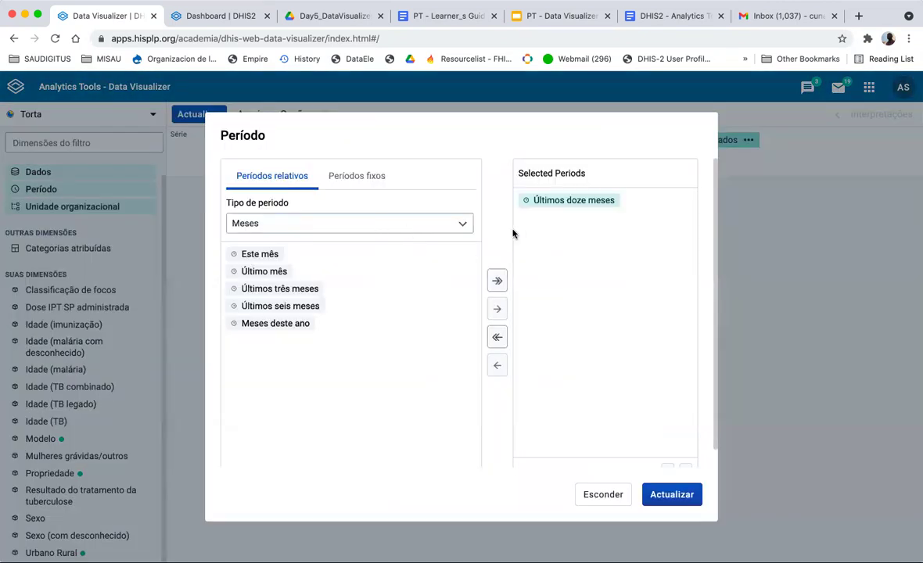
{"action": "double_click", "coordinate": [573, 200]}
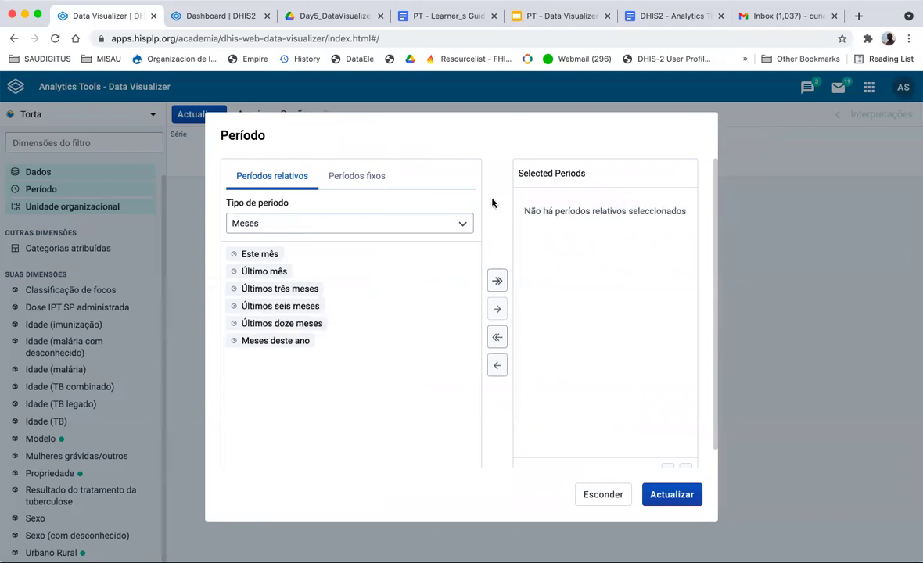
- Set the fixed period type to Anualmente and add 2020 to the selected periods
{"action": "left_click", "coordinate": [356, 176]}
{"action": "left_click", "coordinate": [377, 224]}
{"action": "scroll", "coordinate": [301, 350], "scroll_direction": "down", "scroll_amount": 3}
{"action": "scroll", "coordinate": [274, 376], "scroll_direction": "up", "scroll_amount": 3}
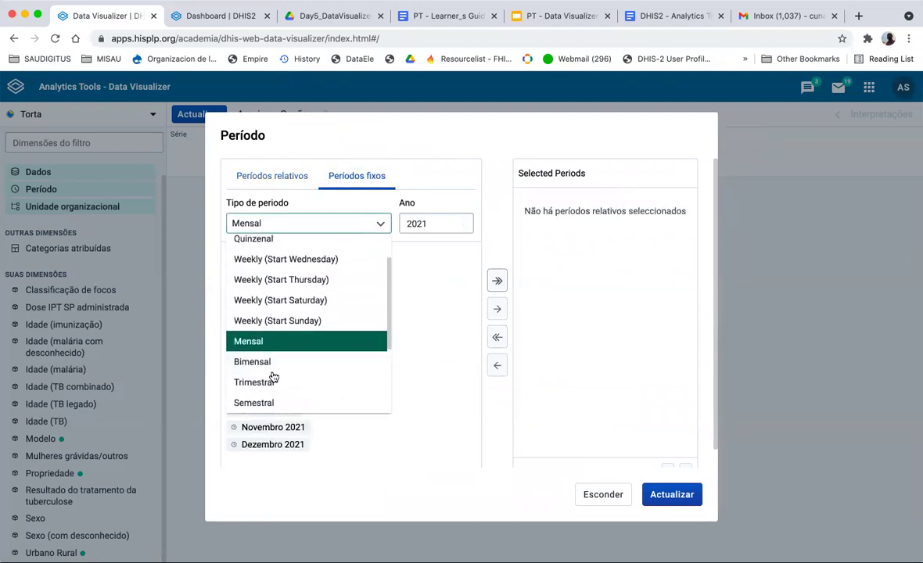
{"action": "scroll", "coordinate": [272, 376], "scroll_direction": "down", "scroll_amount": 3}
{"action": "left_click", "coordinate": [273, 367]}
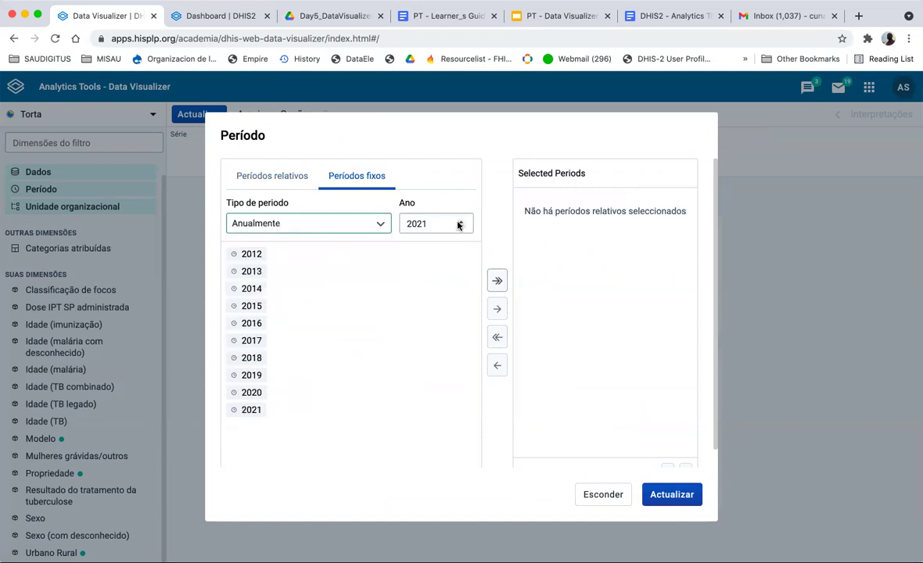
{"action": "left_click", "coordinate": [461, 221]}
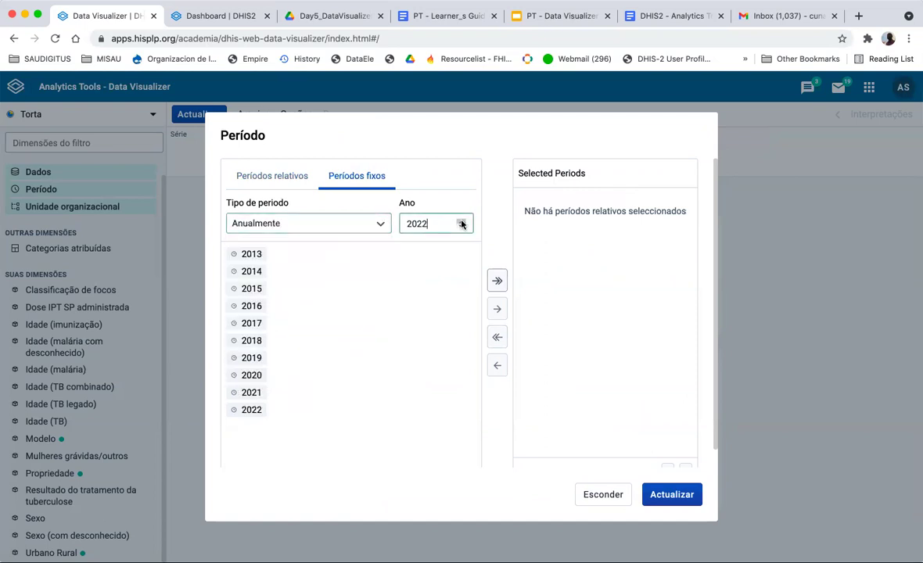
{"action": "left_click", "coordinate": [251, 376]}
{"action": "double_click", "coordinate": [251, 376]}
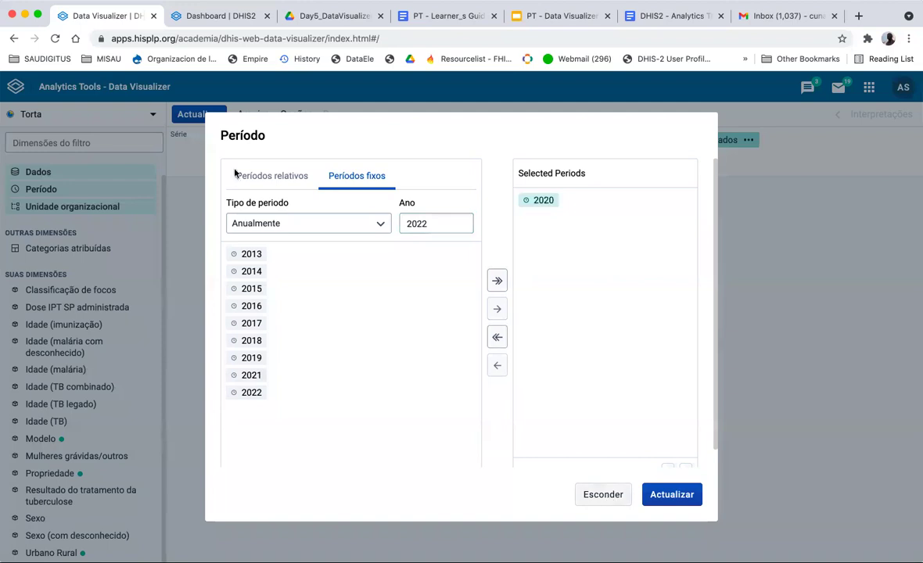
{"action": "left_click", "coordinate": [157, 163]}
- Keep Trainingland as the organisation unit and update the pie chart
{"action": "left_click", "coordinate": [49, 206]}
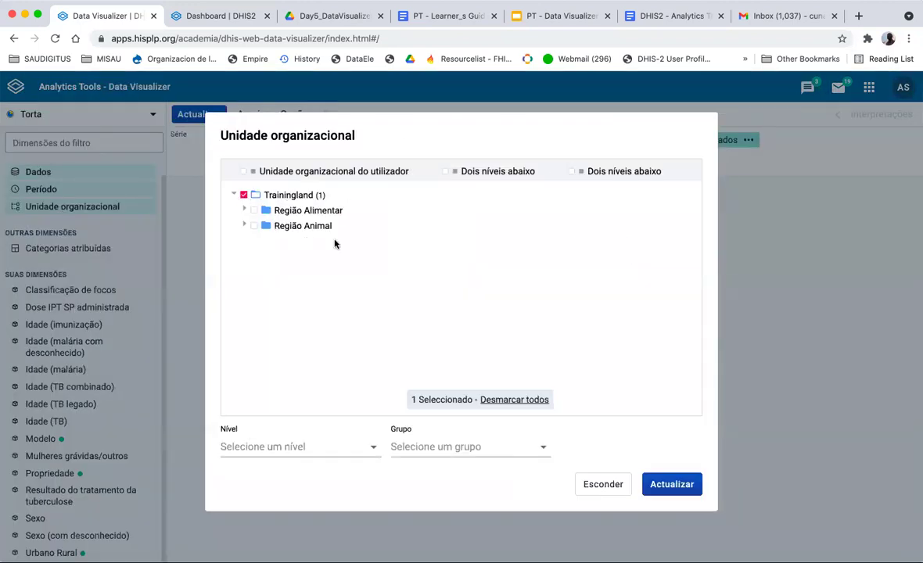
{"action": "left_click", "coordinate": [665, 484]}
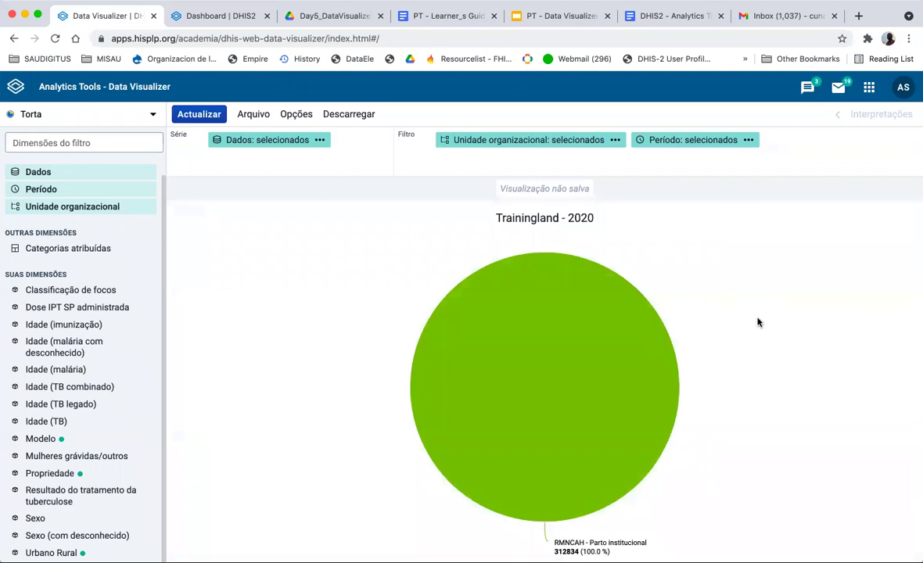
- Add Periurbano, Rural and Urbano from the Urbano Rural dimension as the pie chart's series
{"action": "mouse_move", "coordinate": [556, 341]}
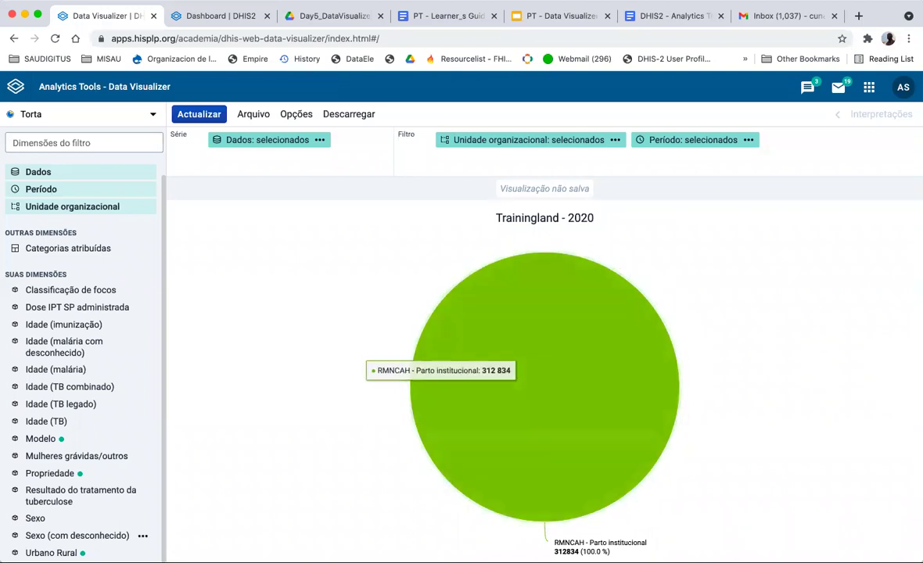
{"action": "left_click", "coordinate": [51, 553]}
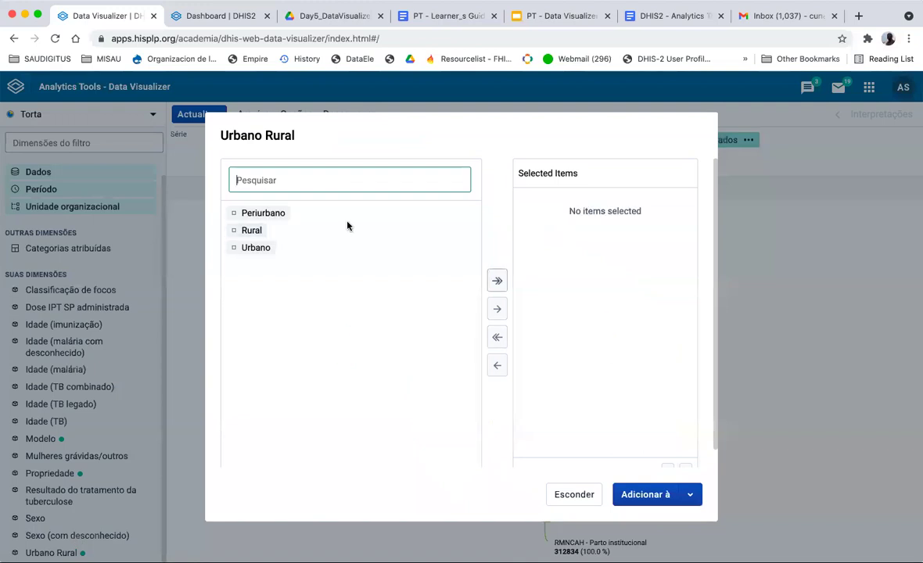
{"action": "left_click", "coordinate": [570, 498]}
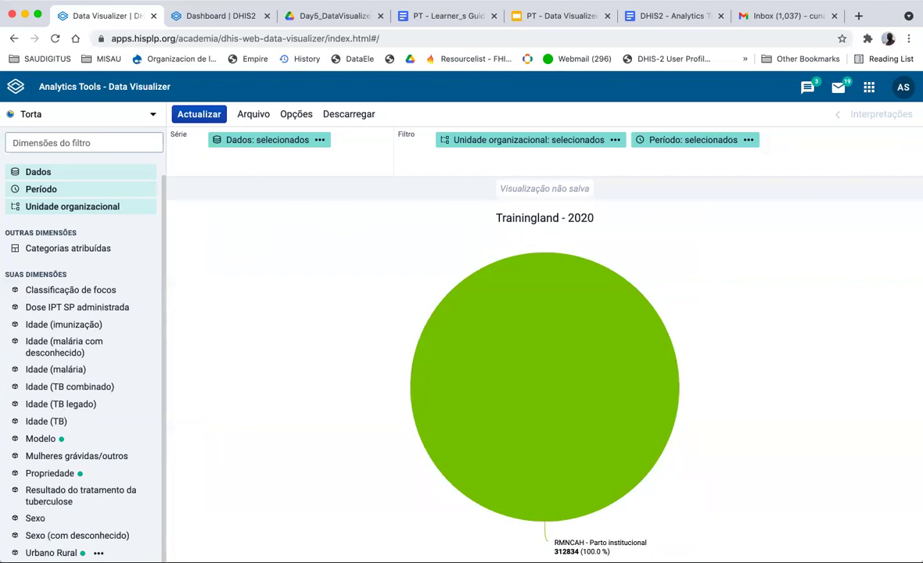
{"action": "left_click", "coordinate": [51, 553]}
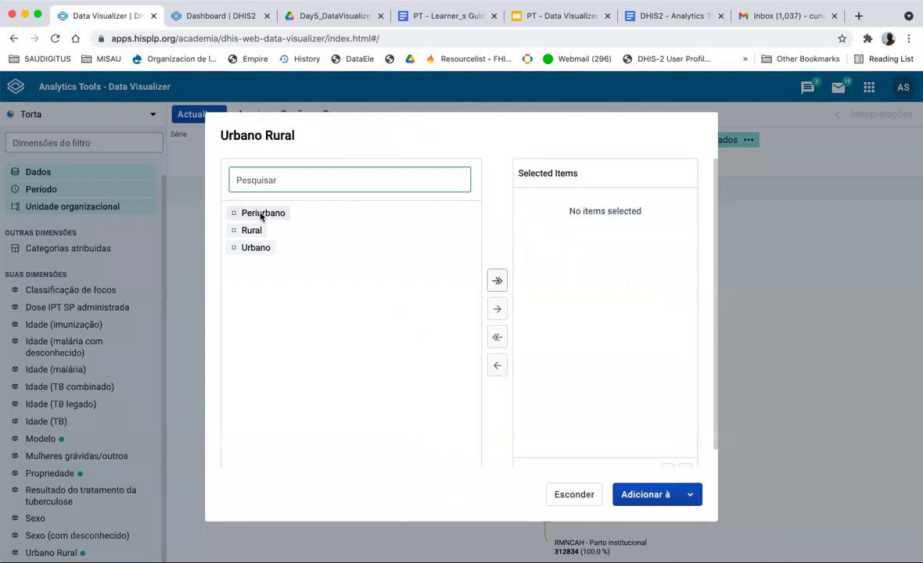
{"action": "double_click", "coordinate": [261, 215]}
{"action": "double_click", "coordinate": [257, 215]}
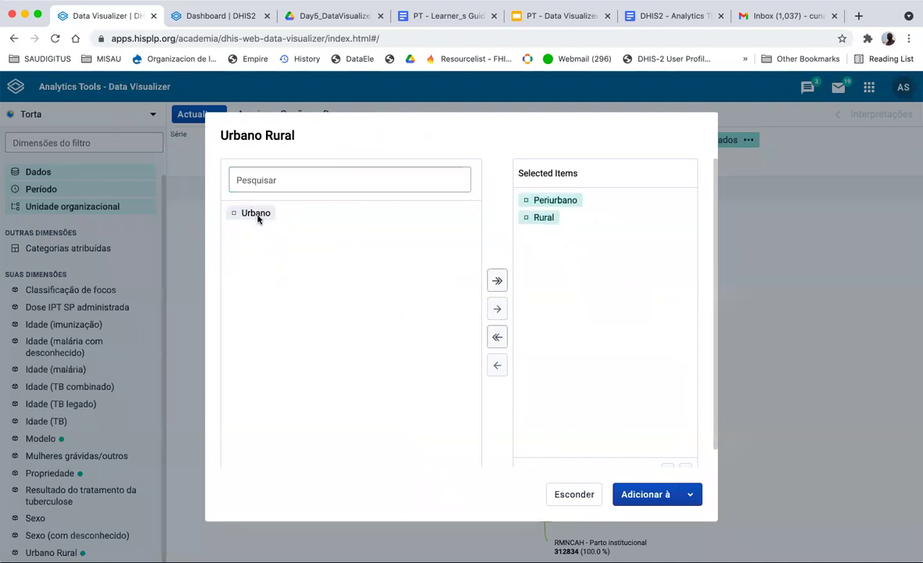
{"action": "double_click", "coordinate": [257, 216]}
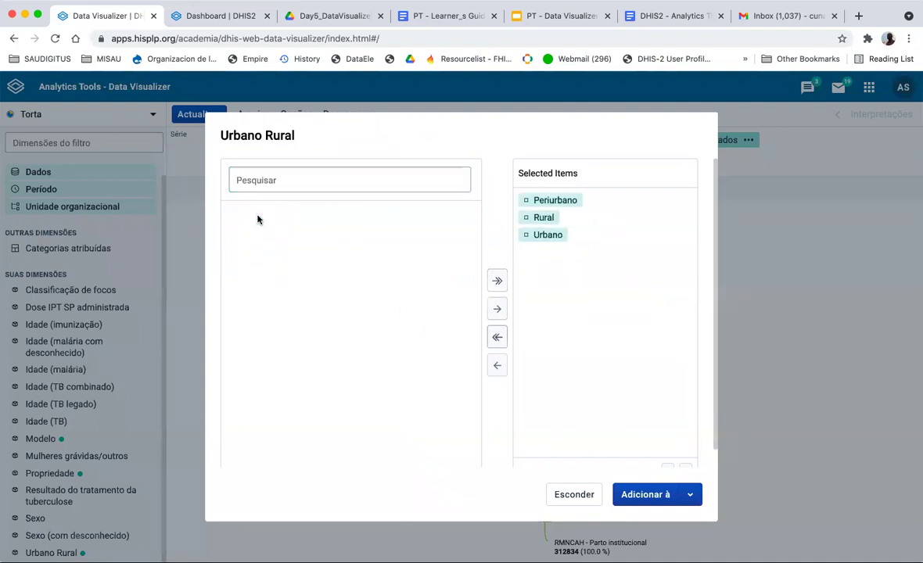
{"action": "left_click", "coordinate": [641, 499]}
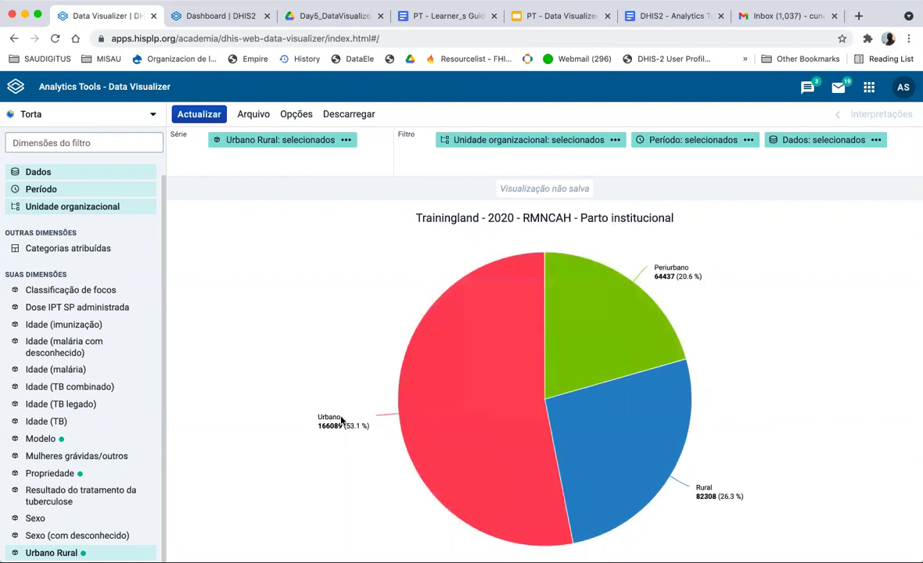
- Open the choice of visualization types for the Urbano Rural pie chart
{"action": "scroll", "coordinate": [368, 434], "scroll_direction": "up", "scroll_amount": 2}
{"action": "scroll", "coordinate": [358, 441], "scroll_direction": "up", "scroll_amount": 3}
{"action": "left_click", "coordinate": [134, 114]}
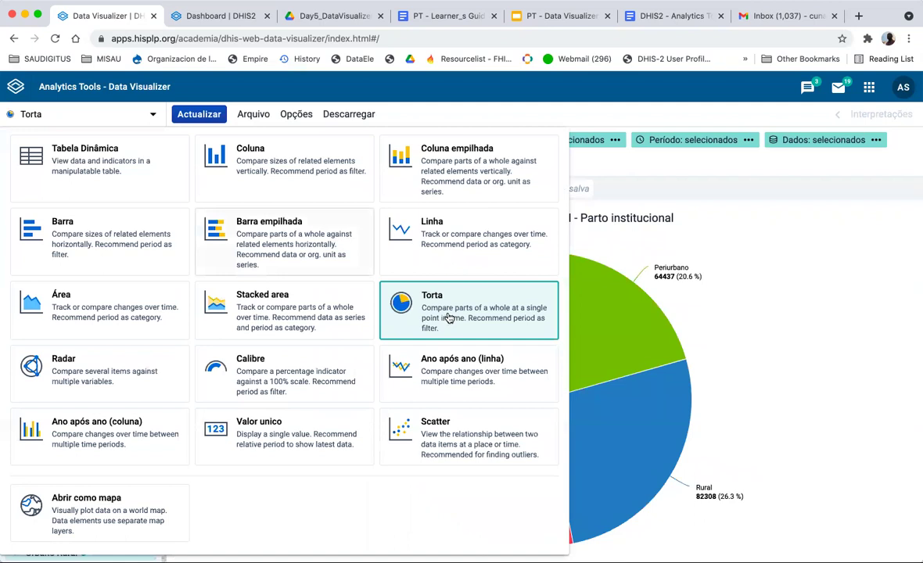